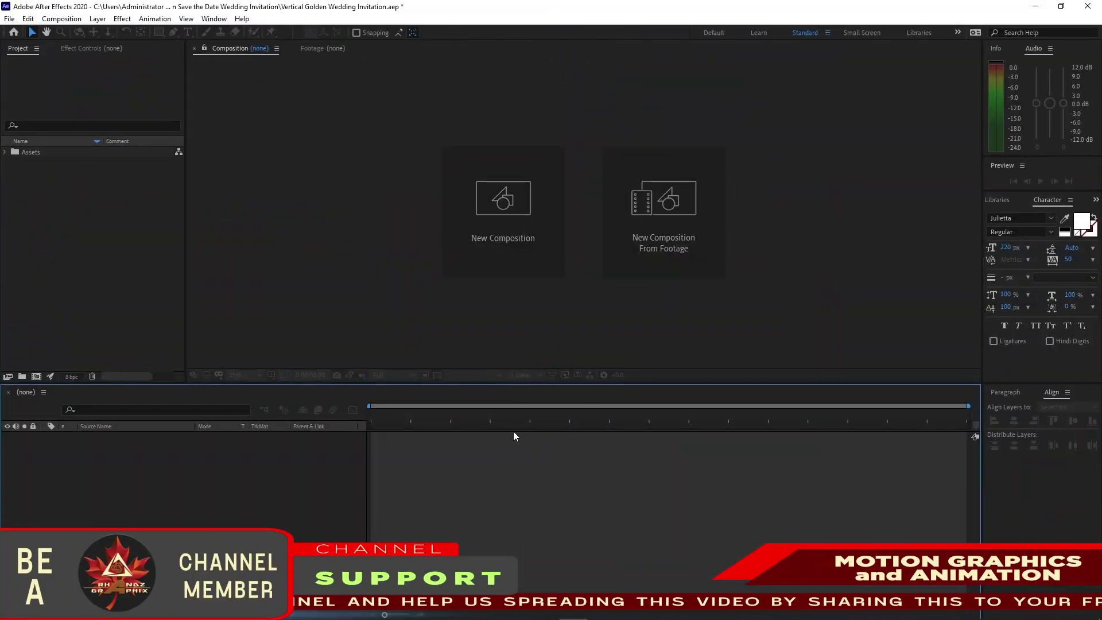
Step: Create a vertical 1080 x 1920 px composition named Text at 30 fps with a 10-second duration
{"action": "left_click", "coordinate": [514, 240]}
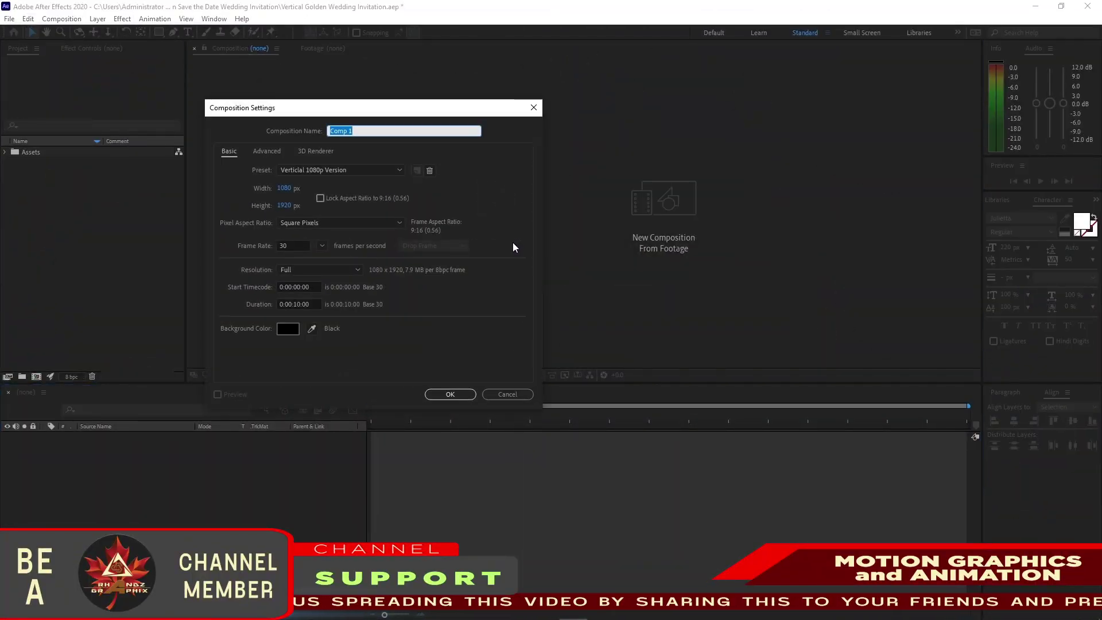
{"action": "type", "text": "Text"}
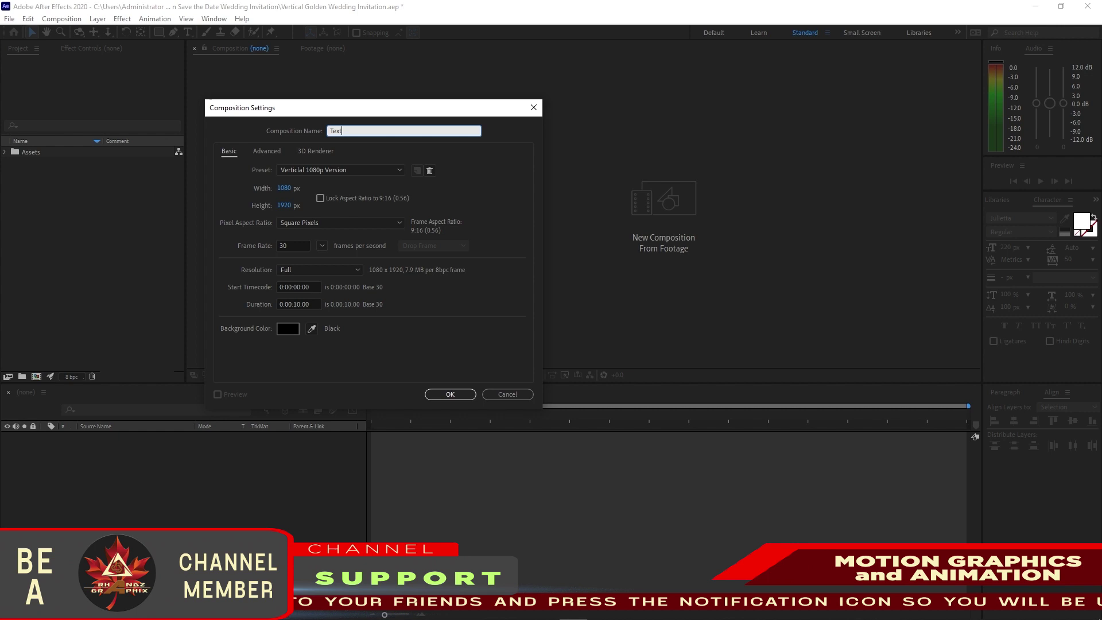
{"action": "left_click", "coordinate": [451, 394]}
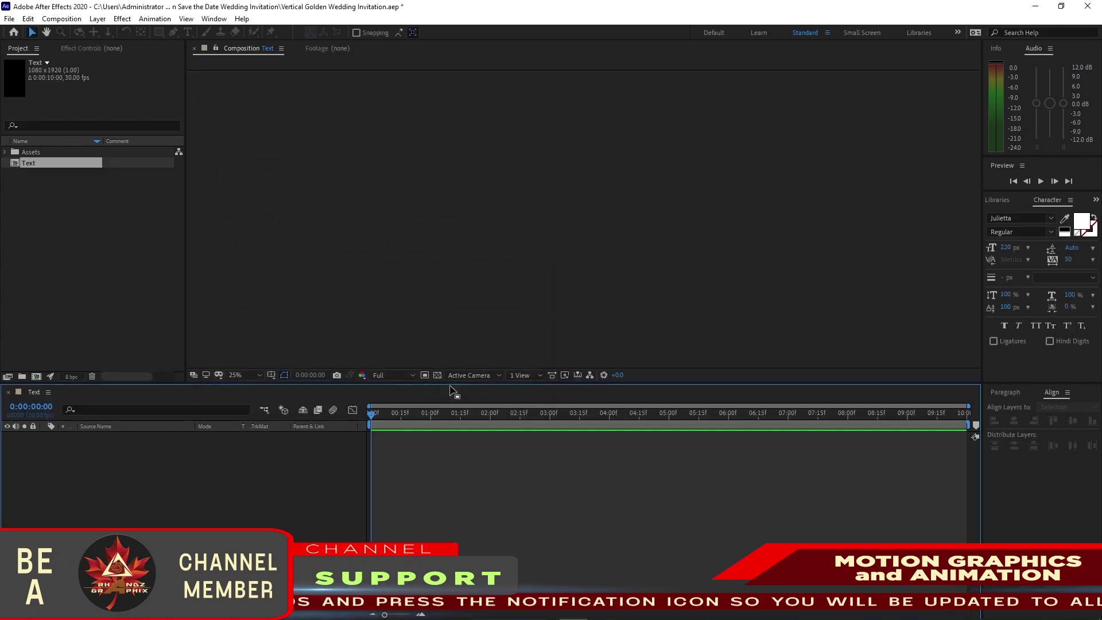
Step: Add the text "Inviting You" in the upper part of the composition and centre it horizontally
{"action": "left_click", "coordinate": [187, 33]}
{"action": "left_click", "coordinate": [529, 176]}
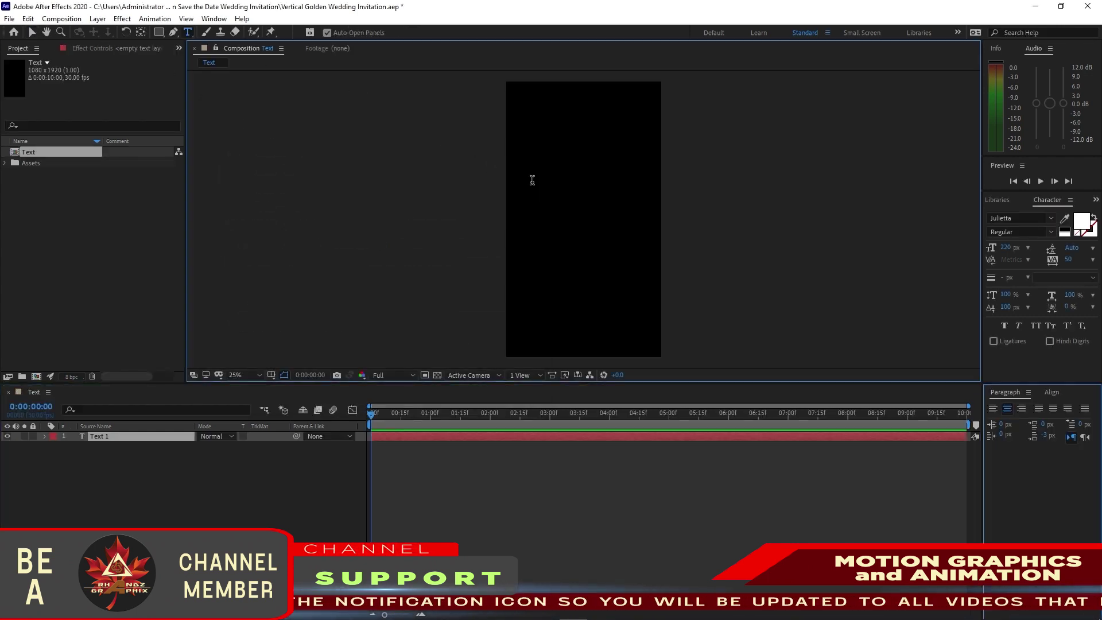
{"action": "type", "text": "9nviting"}
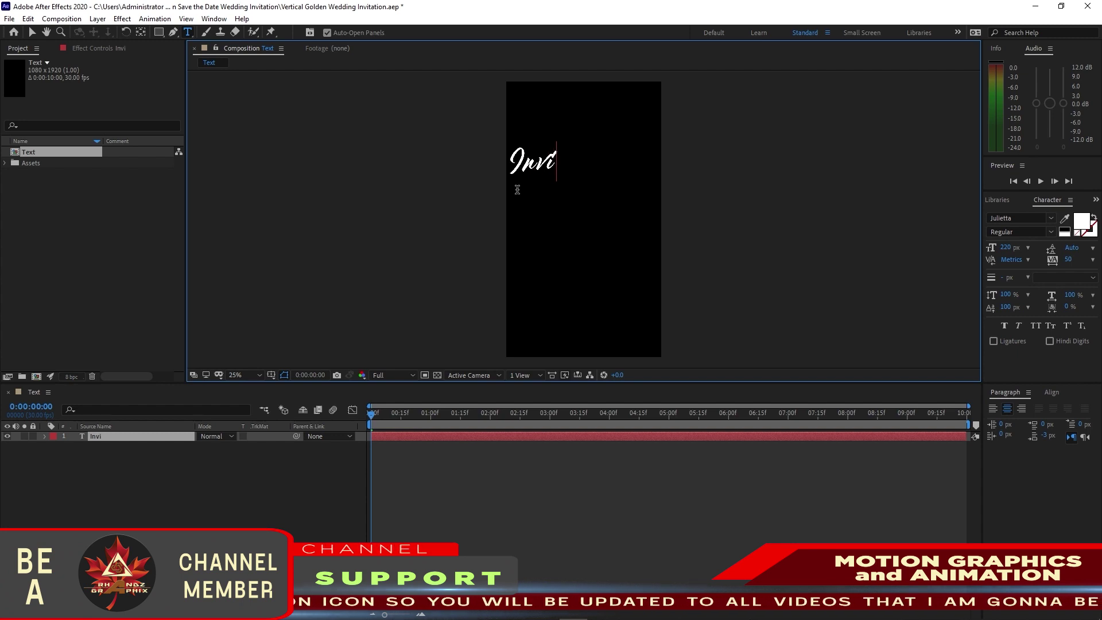
{"action": "type", "text": "g"}
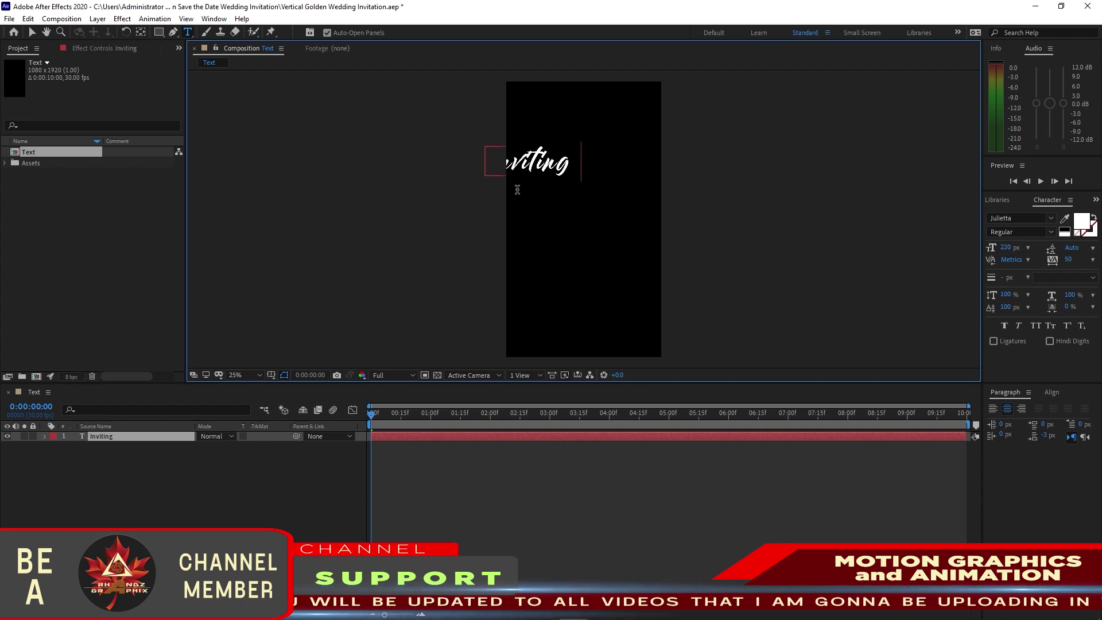
{"action": "type", "text": " You"}
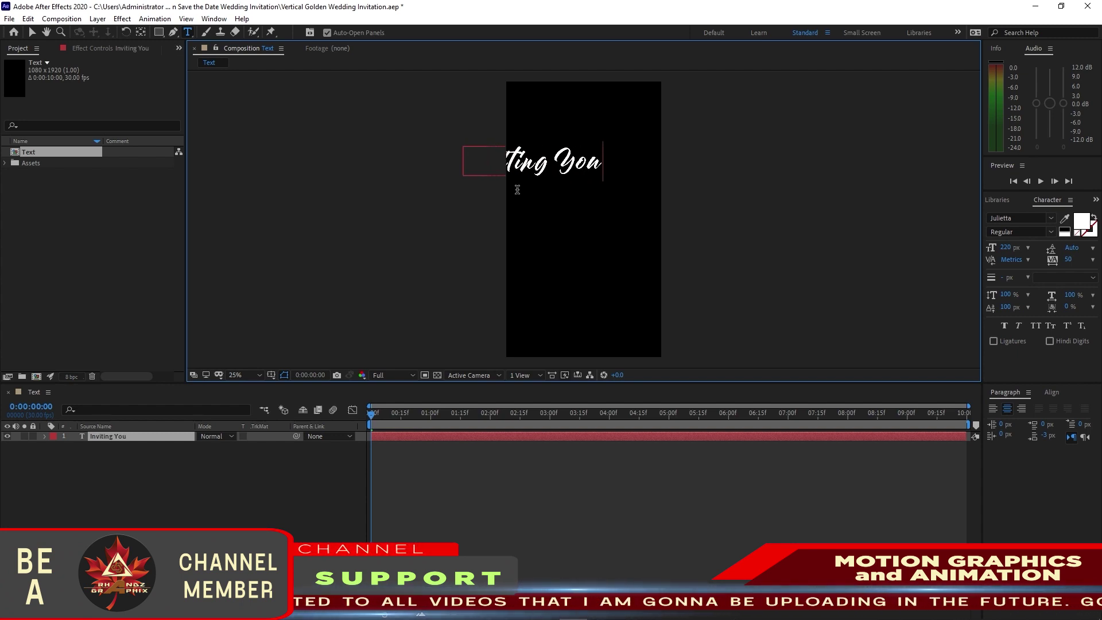
{"action": "left_click", "coordinate": [1050, 393]}
{"action": "left_click", "coordinate": [1014, 421]}
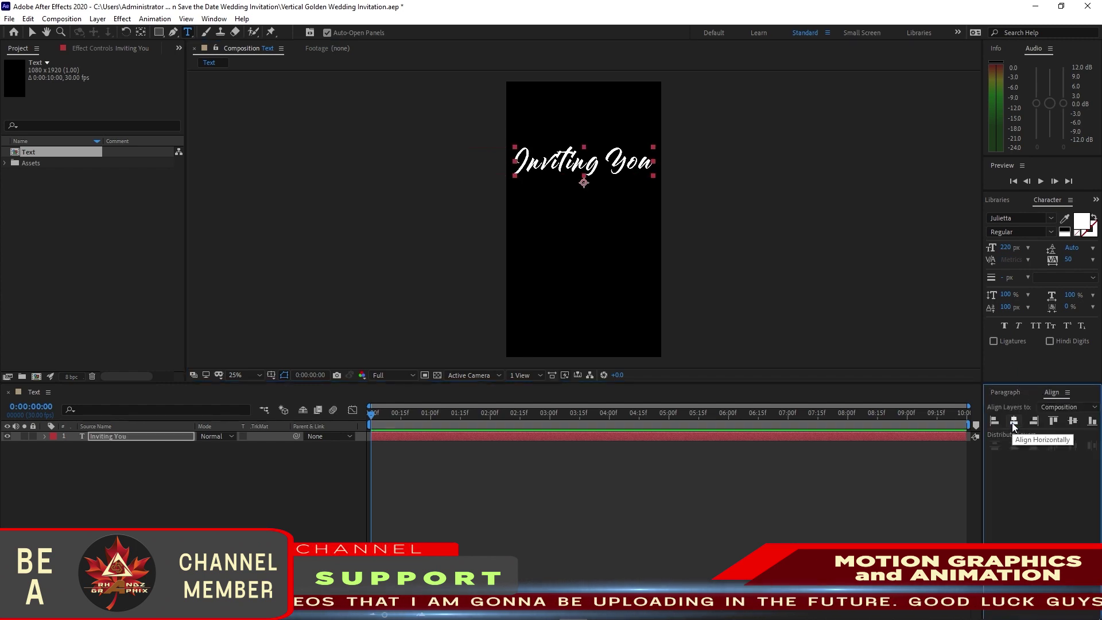
Step: Move the "Inviting You" text slightly lower and realign it to the horizontal centre of the composition
{"action": "left_click", "coordinate": [34, 36]}
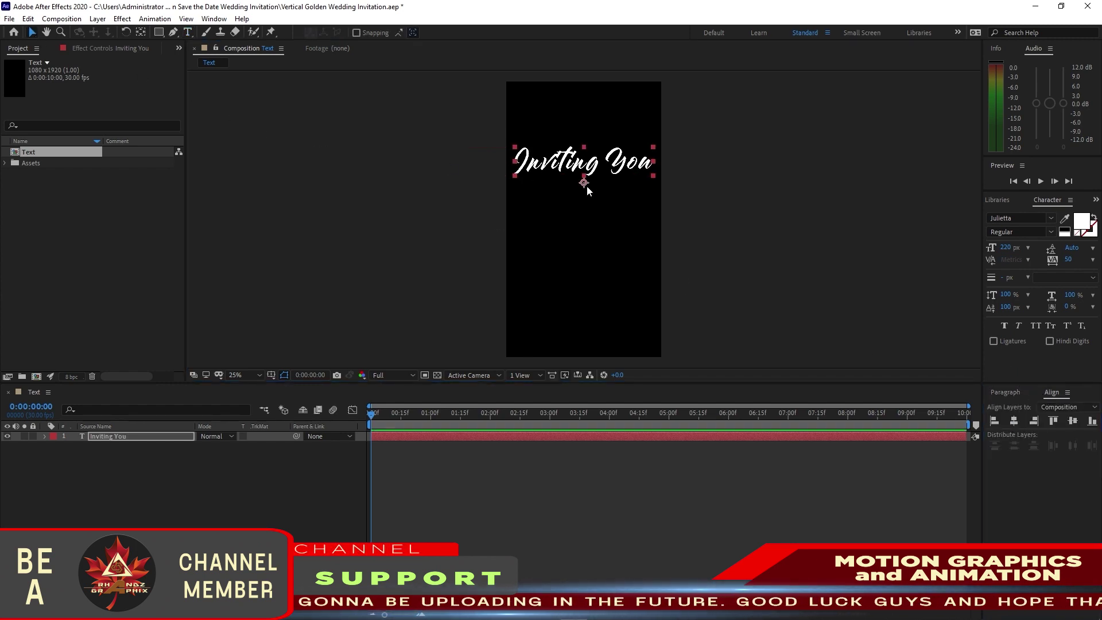
{"action": "left_click_drag", "start_coordinate": [586, 186], "coordinate": [582, 198]}
{"action": "left_click", "coordinate": [1015, 422]}
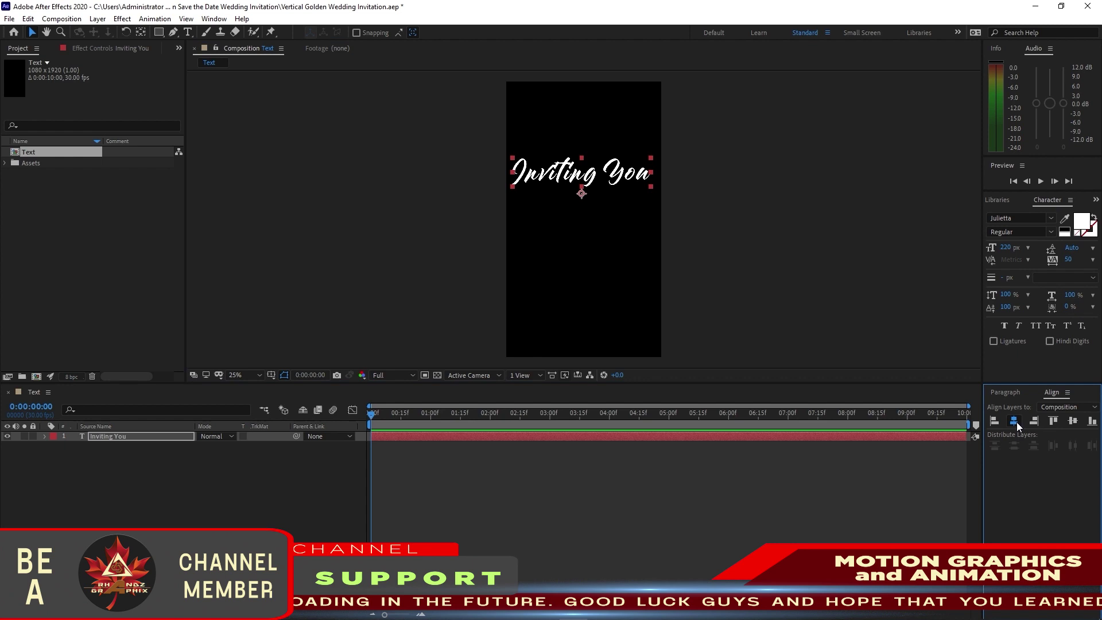
Step: Add a separate text layer reading "to our" below "Inviting You" and centre it horizontally
{"action": "left_click", "coordinate": [188, 32]}
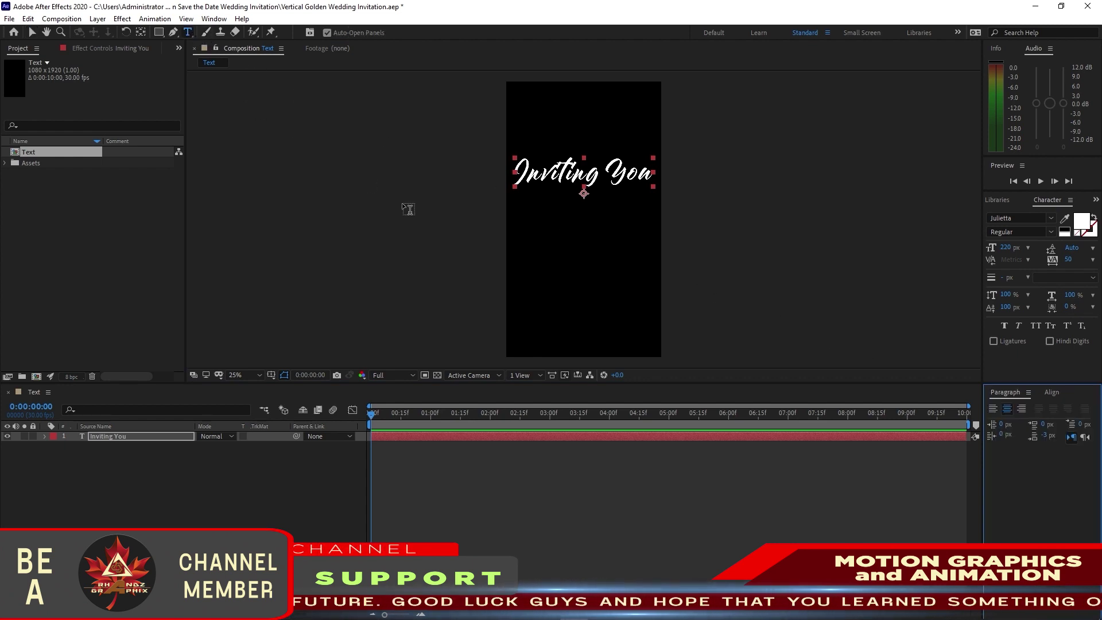
{"action": "left_click", "coordinate": [529, 222]}
{"action": "type", "text": "to"}
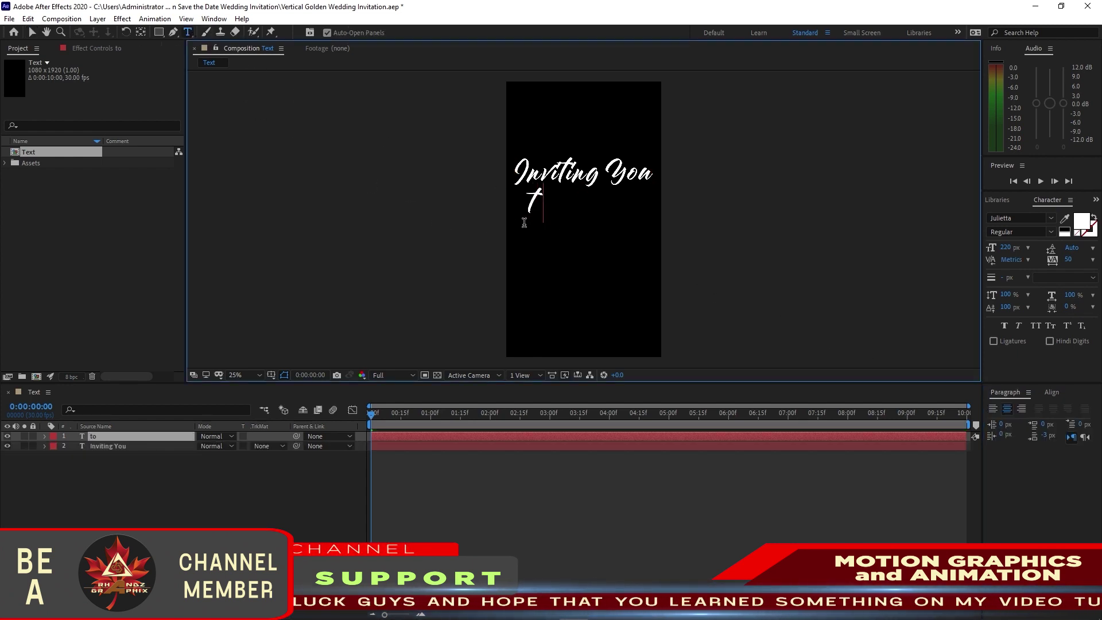
{"action": "type", "text": " ou"}
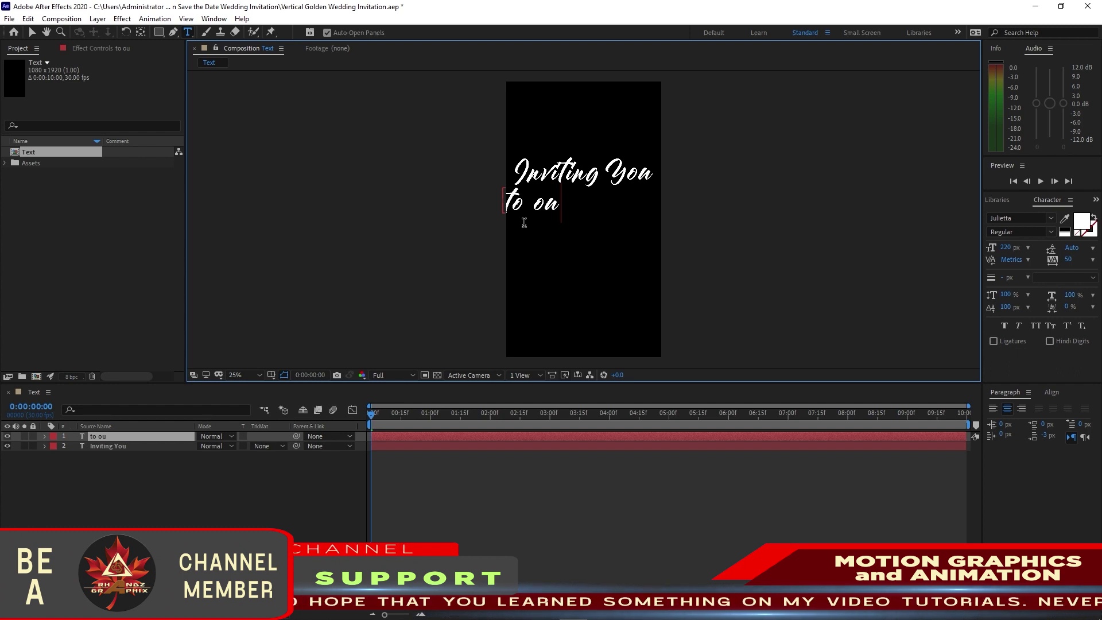
{"action": "type", "text": "r"}
{"action": "left_click", "coordinate": [1050, 394]}
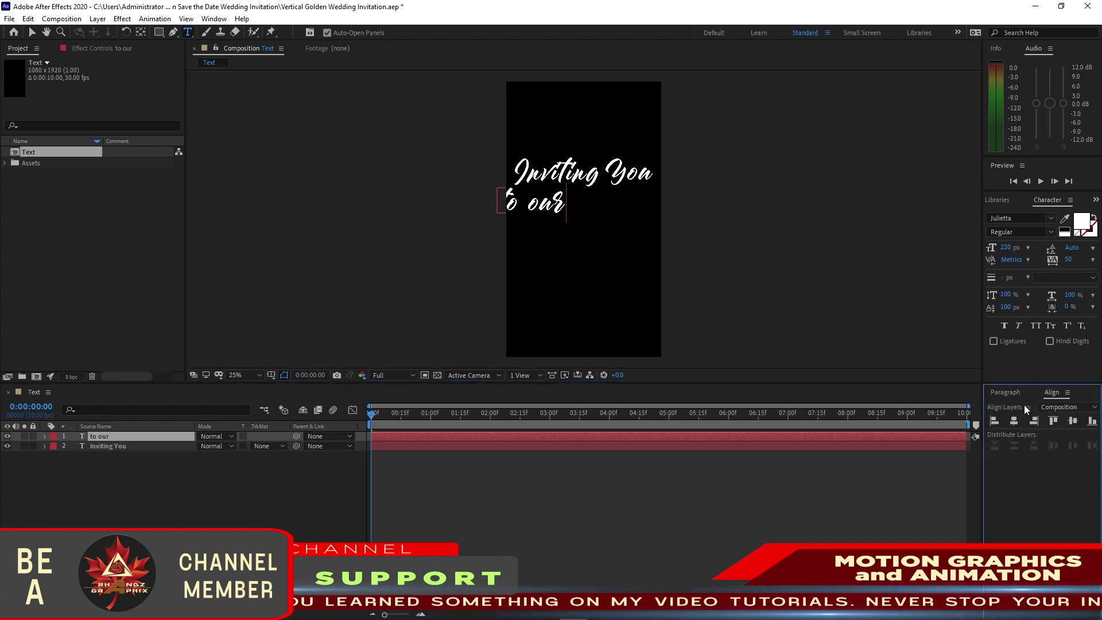
{"action": "left_click", "coordinate": [1014, 421]}
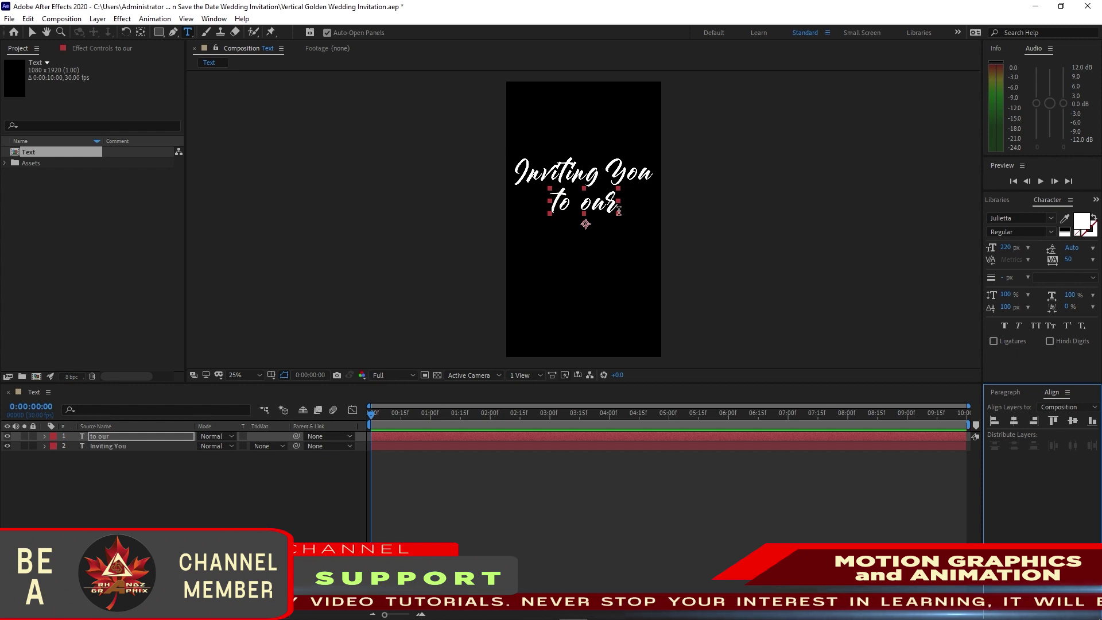
Step: Set the "to our" text size to 100 px and nudge it up close beneath "Inviting You", centred horizontally
{"action": "left_click", "coordinate": [1008, 247]}
{"action": "type", "text": "100"}
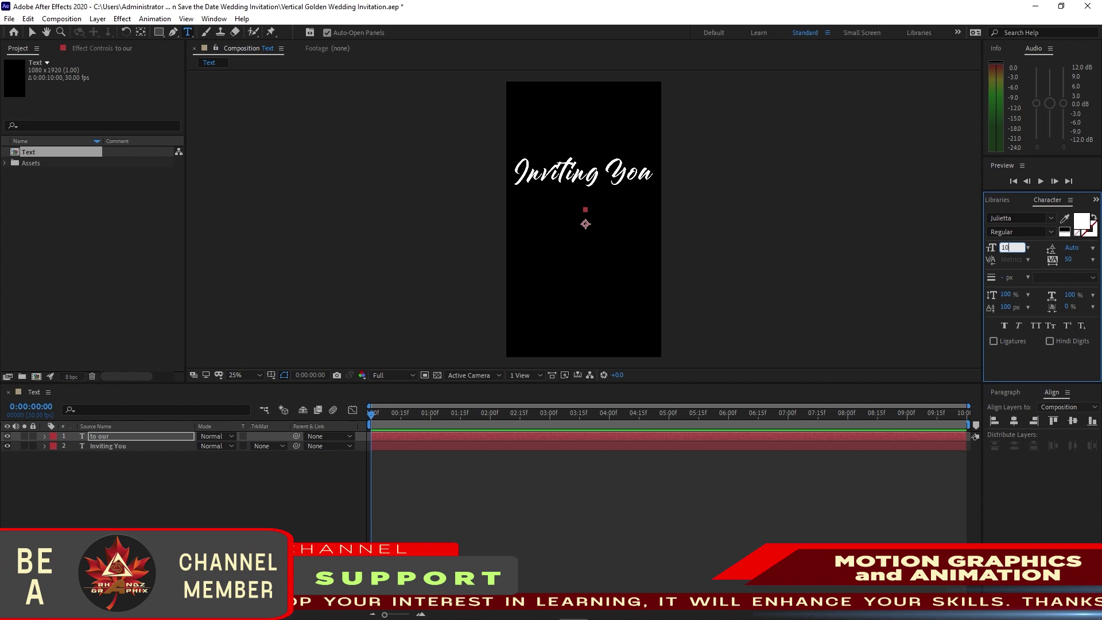
{"action": "left_click", "coordinate": [32, 36]}
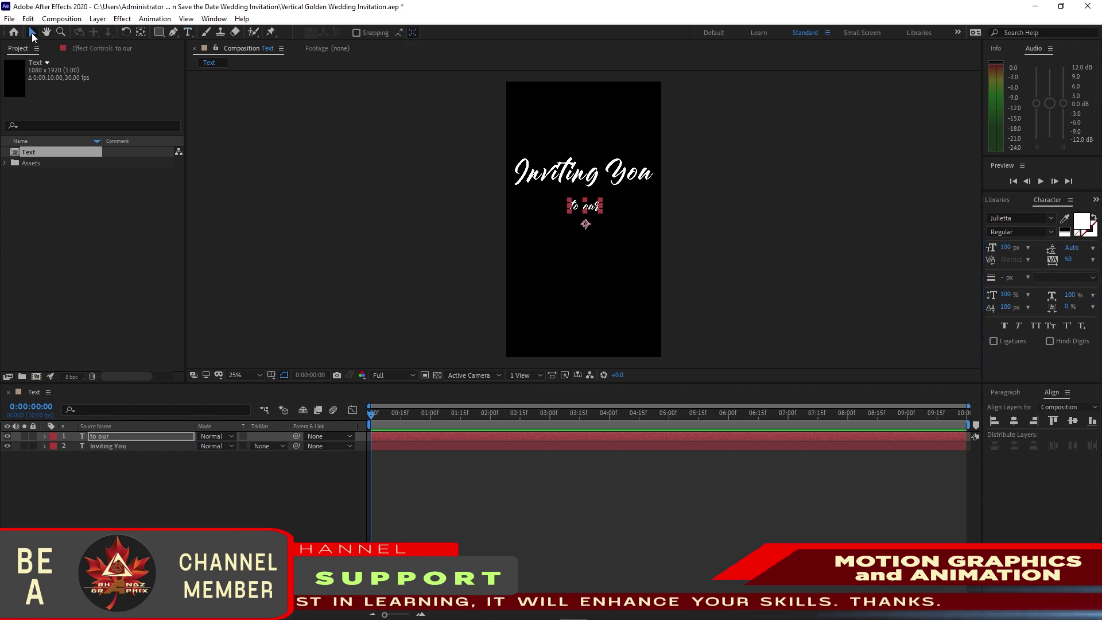
{"action": "key", "text": "shift+Up"}
{"action": "key", "text": "shift+Up"}
{"action": "key", "text": "shift+Up"}
{"action": "key", "text": "shift+Up"}
{"action": "key", "text": "shift+Up"}
{"action": "key", "text": "shift+Up"}
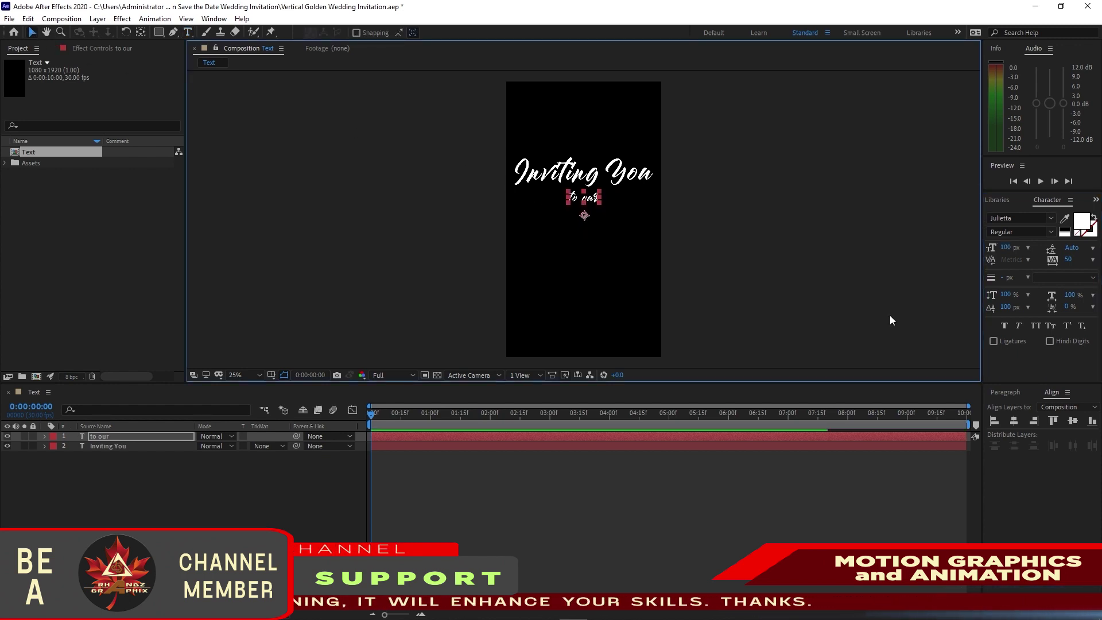
{"action": "left_click", "coordinate": [1014, 420]}
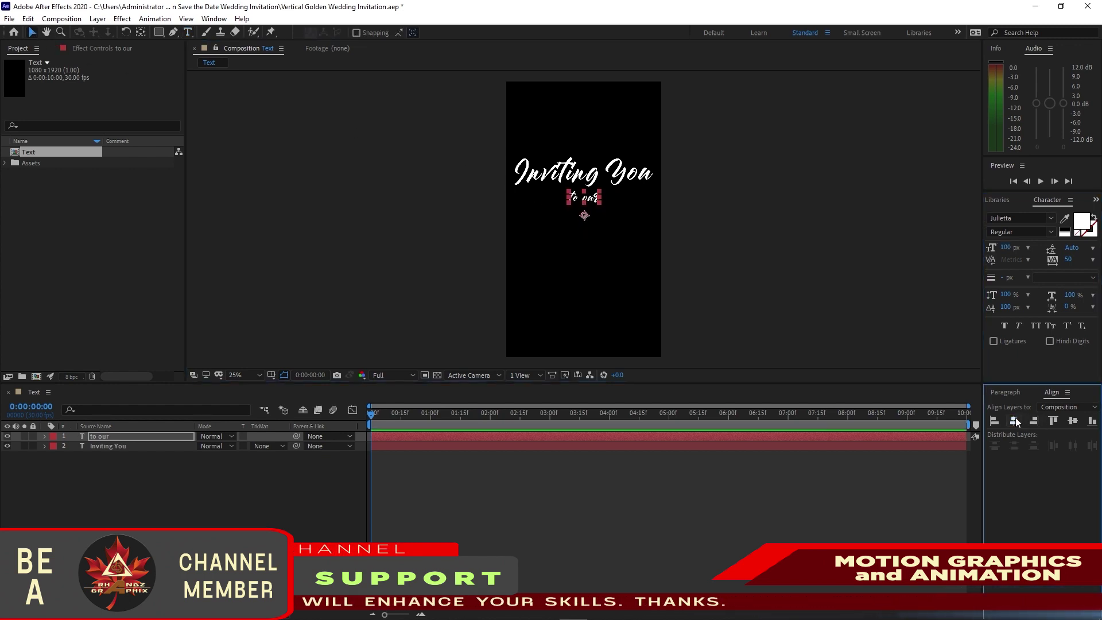
Step: Add a third text layer reading "Wedding" below "to our" and set its font size to 220 px
{"action": "left_click", "coordinate": [189, 31]}
{"action": "left_click", "coordinate": [539, 246]}
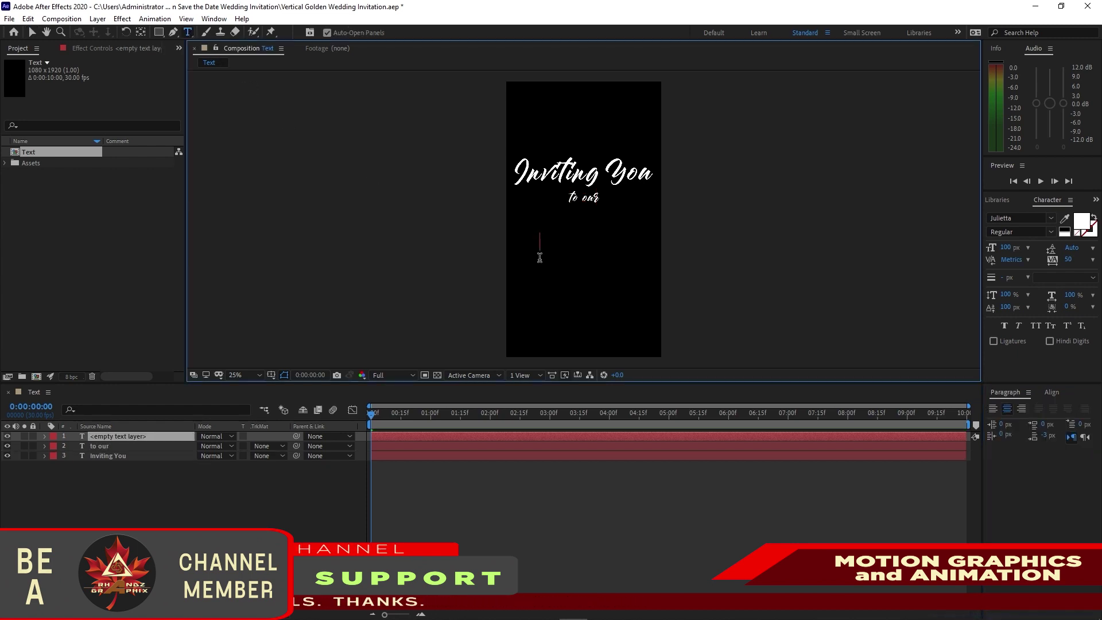
{"action": "type", "text": "Wedd"}
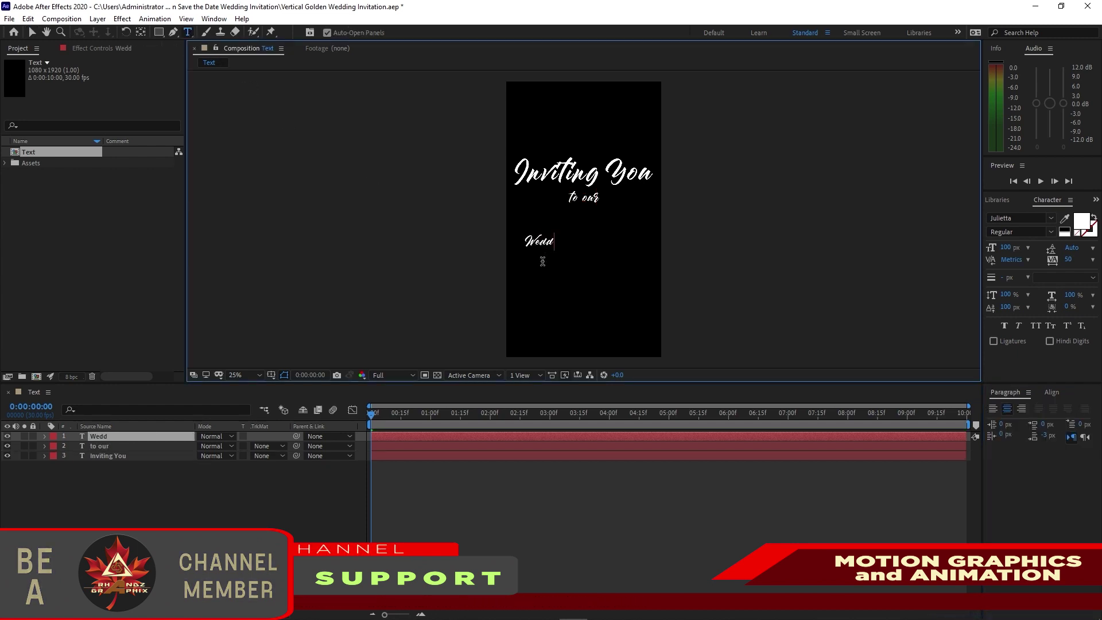
{"action": "type", "text": "ing"}
{"action": "left_click", "coordinate": [31, 32]}
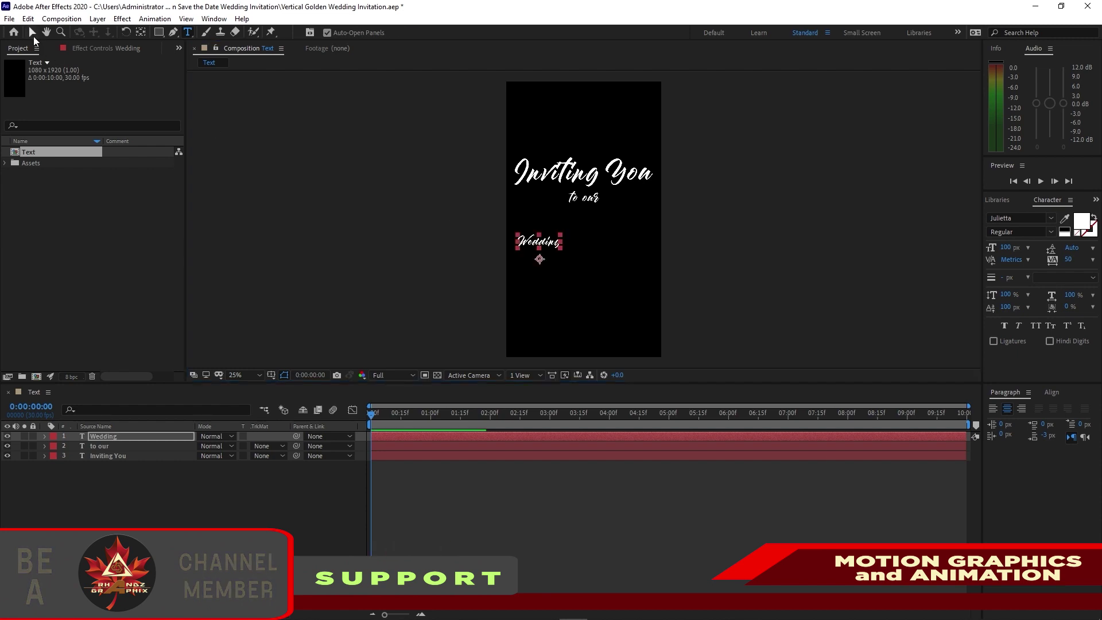
{"action": "left_click", "coordinate": [1005, 247]}
{"action": "type", "text": "2"}
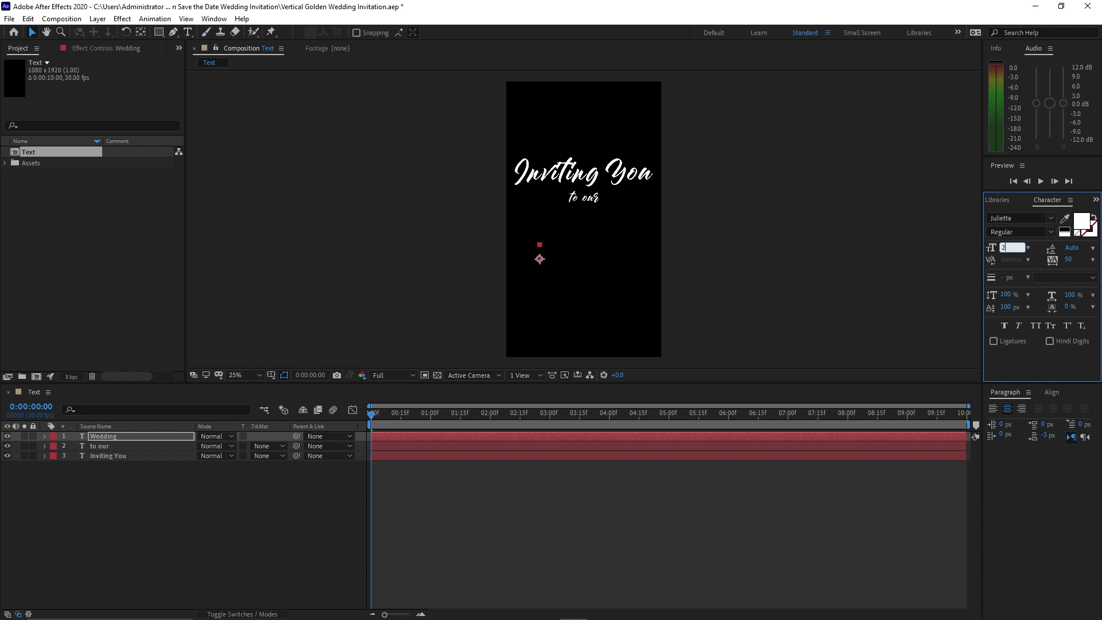
{"action": "type", "text": "20"}
{"action": "key", "text": "Return"}
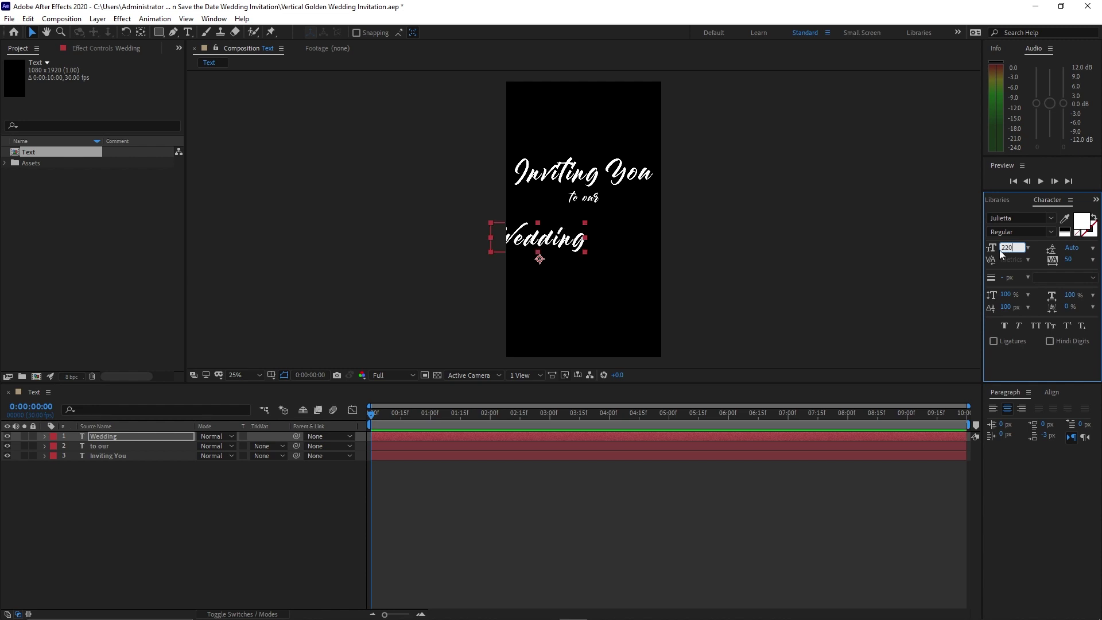
Step: Centre the "Wedding" text horizontally and move it up close beneath "to our"
{"action": "left_click", "coordinate": [1051, 392]}
{"action": "left_click", "coordinate": [1013, 422]}
{"action": "left_click_drag", "start_coordinate": [585, 259], "coordinate": [584, 247]}
{"action": "left_click", "coordinate": [584, 248]}
Step: Show the title/action safe guides and shift all three text layers down together to the vertical middle of the frame
{"action": "left_click", "coordinate": [271, 374]}
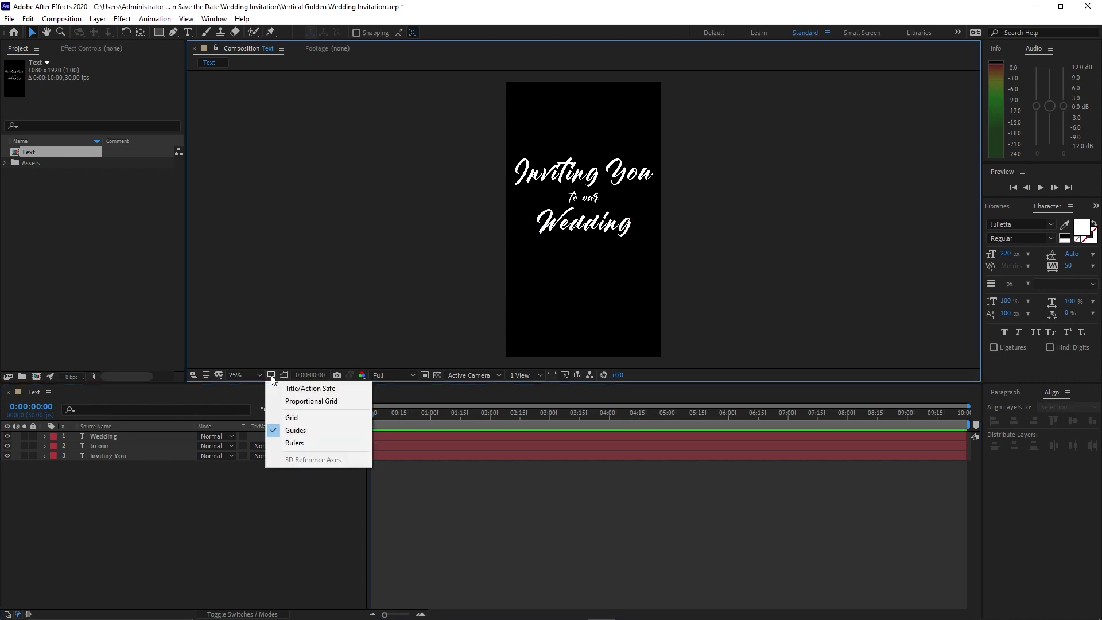
{"action": "left_click", "coordinate": [276, 389]}
{"action": "left_click_drag", "start_coordinate": [126, 488], "coordinate": [125, 436]}
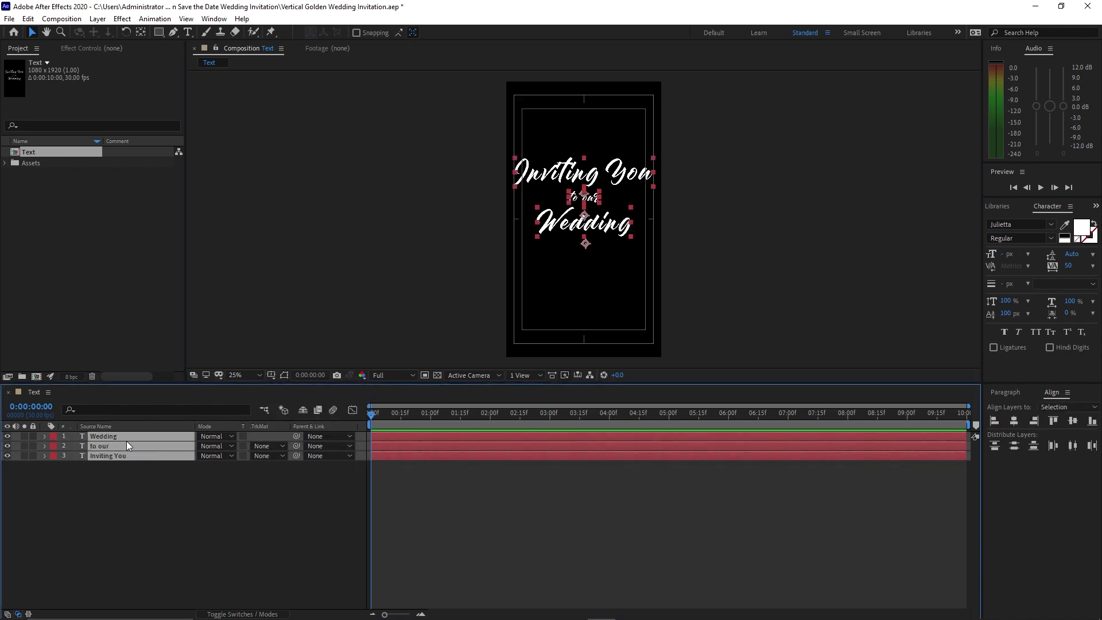
{"action": "key", "text": "p"}
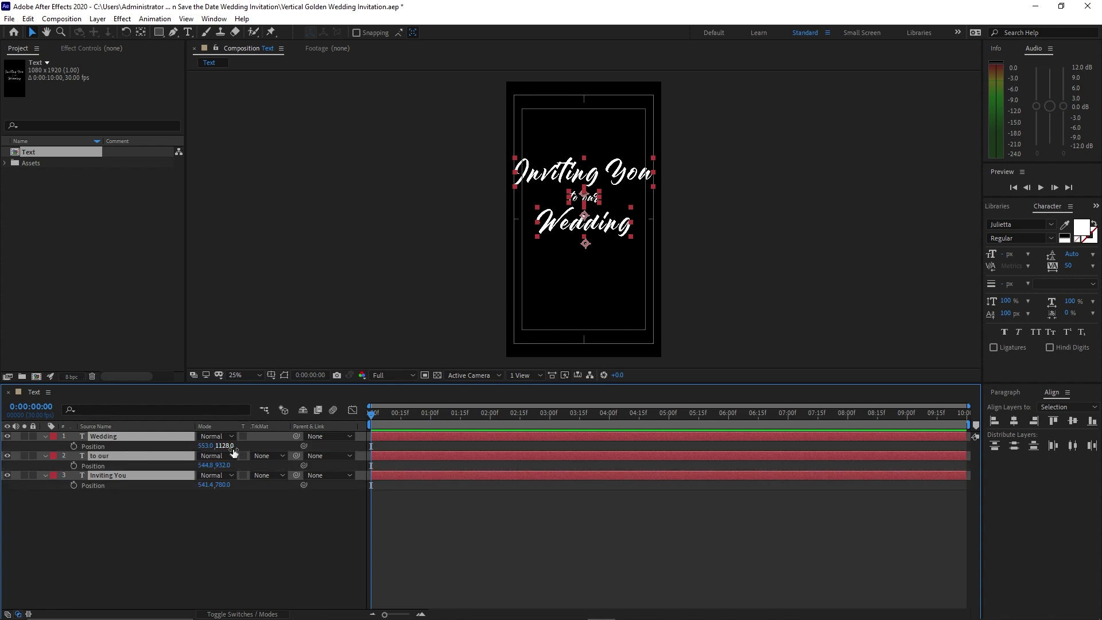
{"action": "left_click_drag", "start_coordinate": [232, 453], "coordinate": [290, 479]}
{"action": "left_click", "coordinate": [46, 455]}
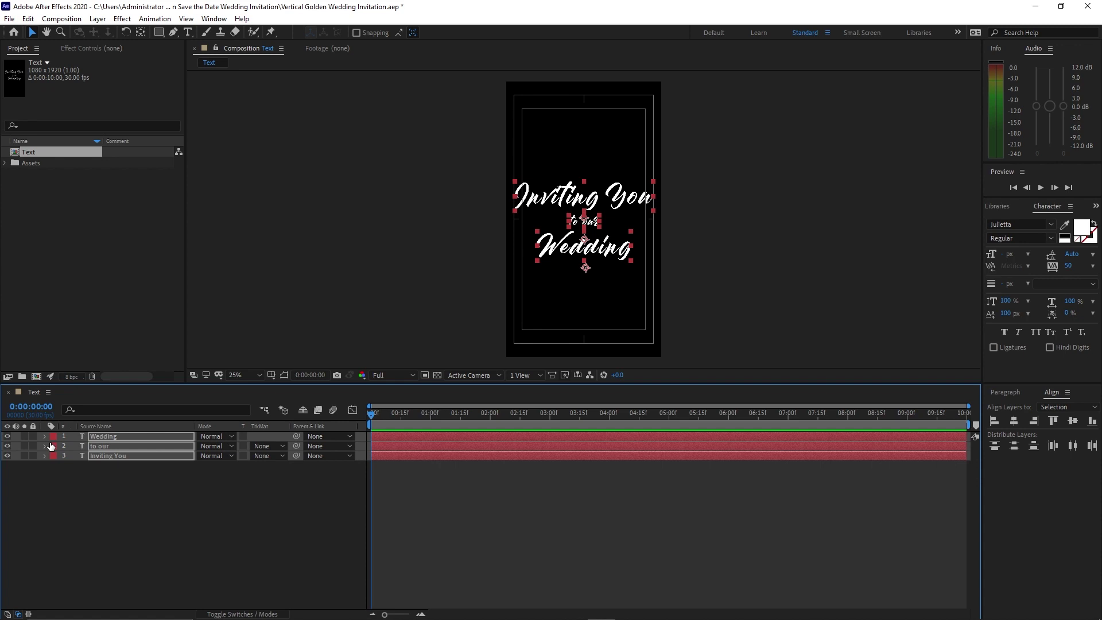
Step: Create a new composition named Ornament with a width and height of 500 px
{"action": "left_click", "coordinate": [62, 19]}
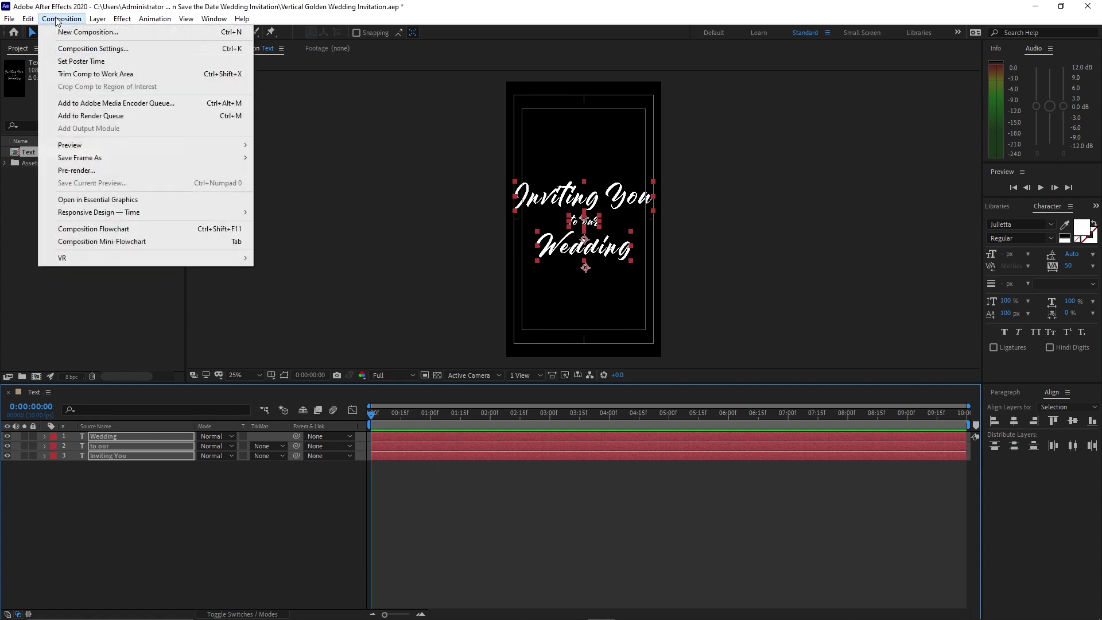
{"action": "left_click", "coordinate": [62, 33]}
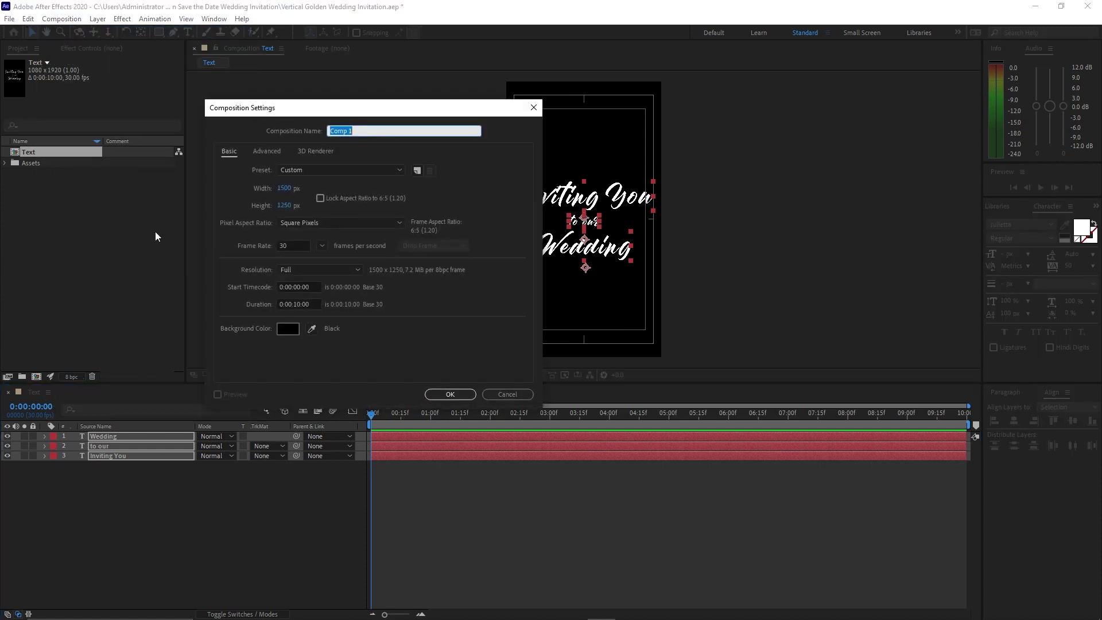
{"action": "type", "text": "Ornament"}
{"action": "left_click", "coordinate": [285, 189]}
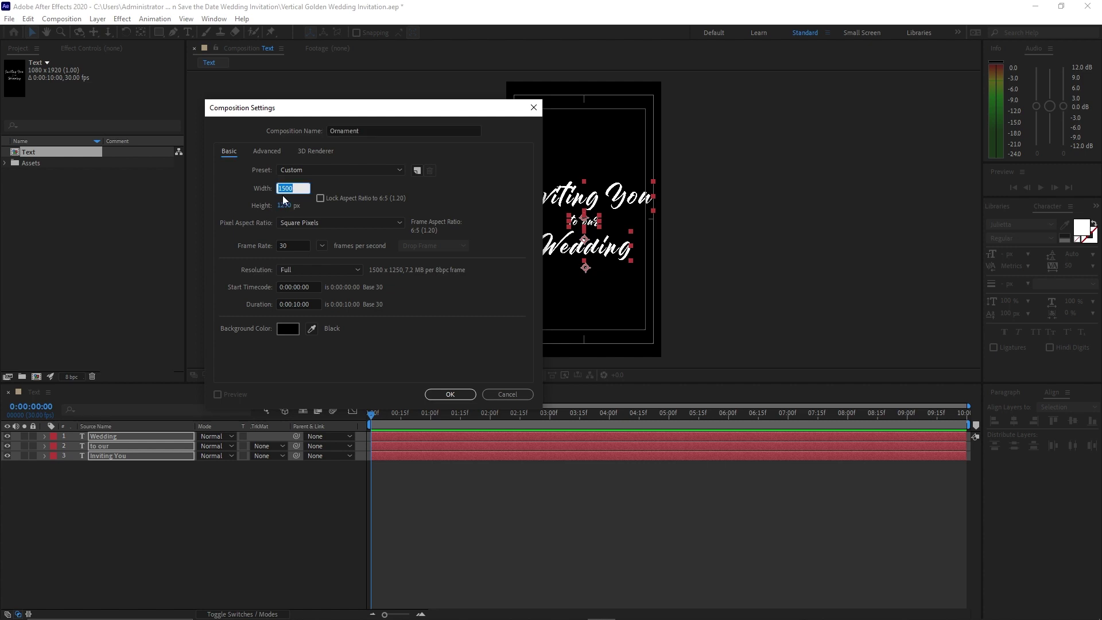
{"action": "type", "text": "500500"}
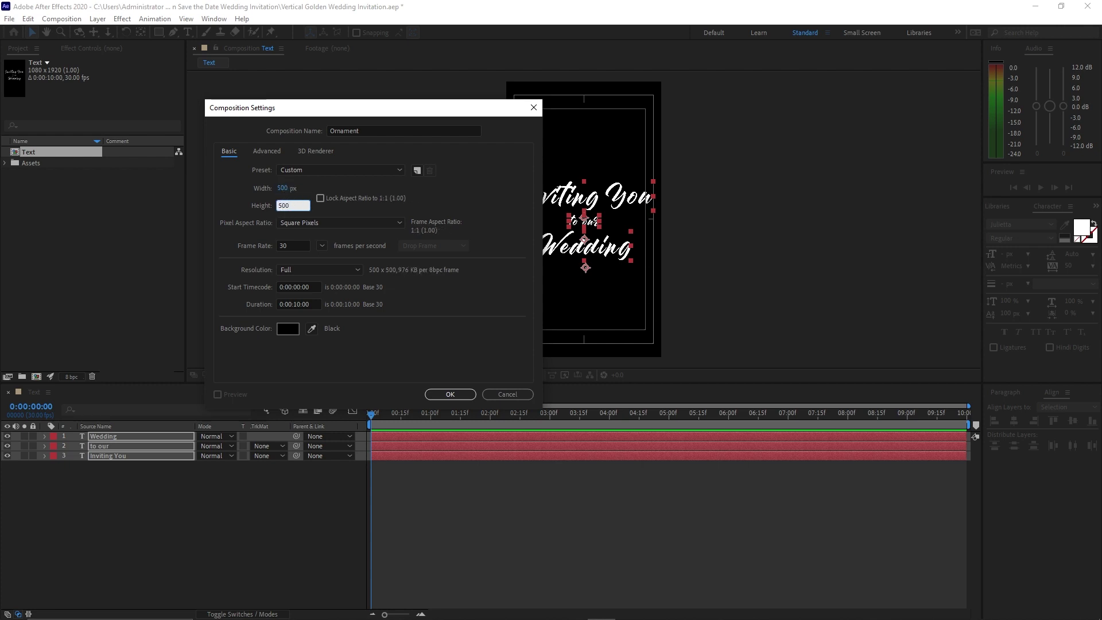
{"action": "left_click", "coordinate": [432, 394]}
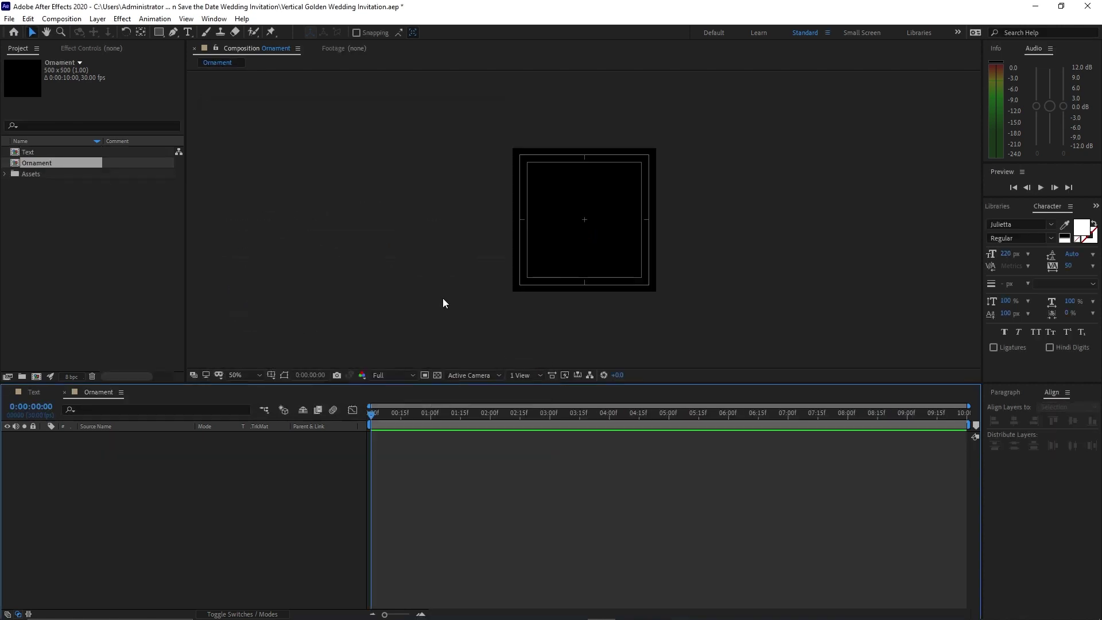
Step: Add OL32.ai from the Image assets folder to the Ornament composition as a layer
{"action": "left_click", "coordinate": [5, 174]}
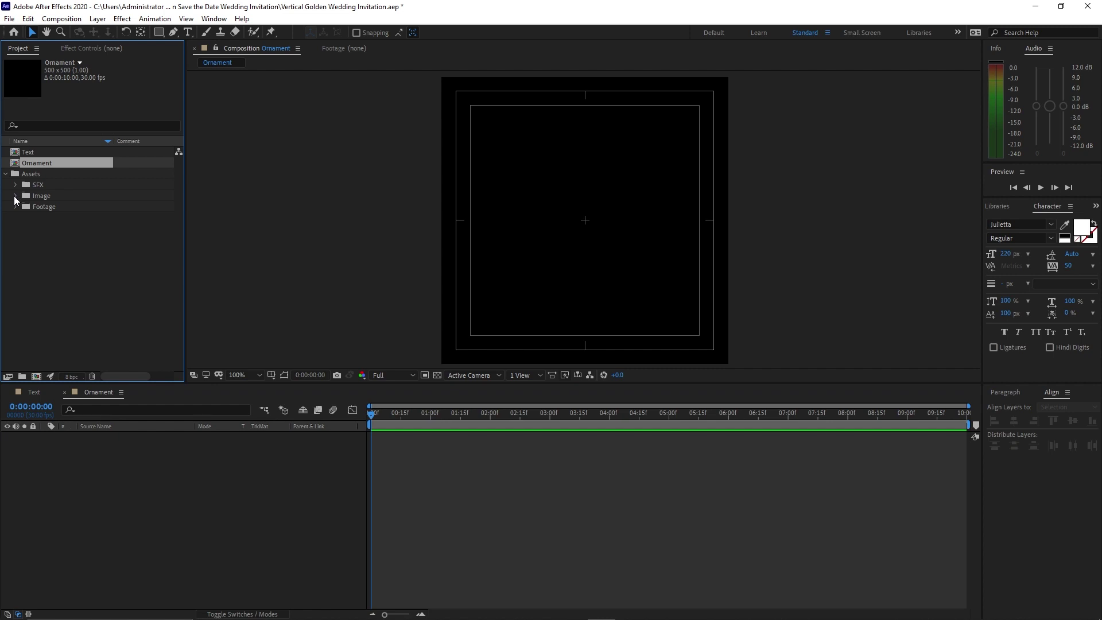
{"action": "left_click", "coordinate": [16, 195]}
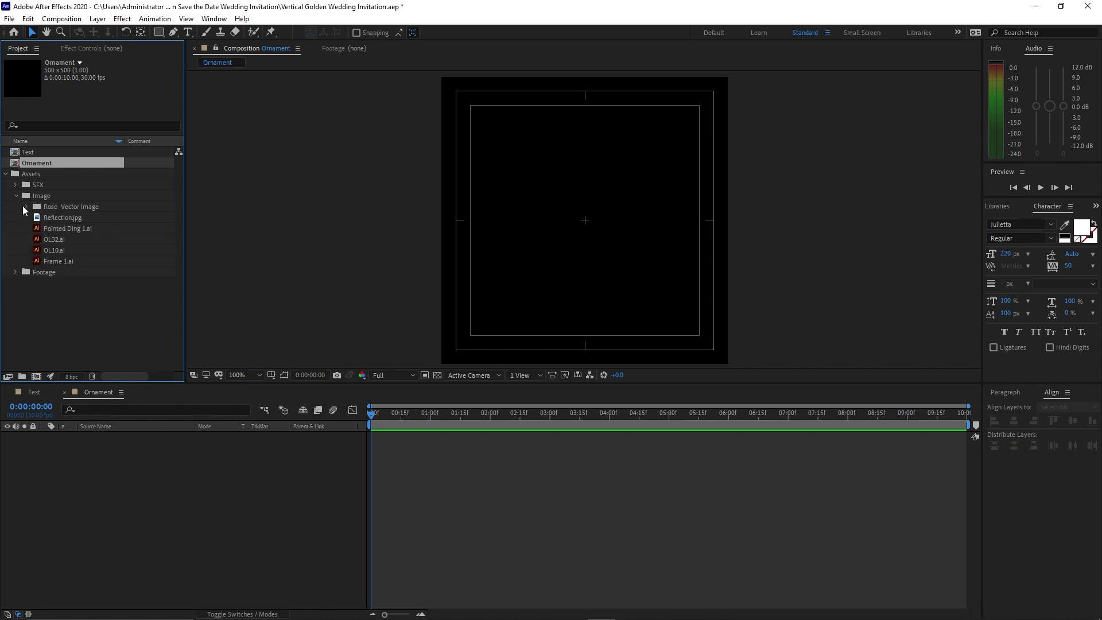
{"action": "left_click", "coordinate": [57, 239]}
{"action": "left_click_drag", "start_coordinate": [58, 239], "coordinate": [116, 463]}
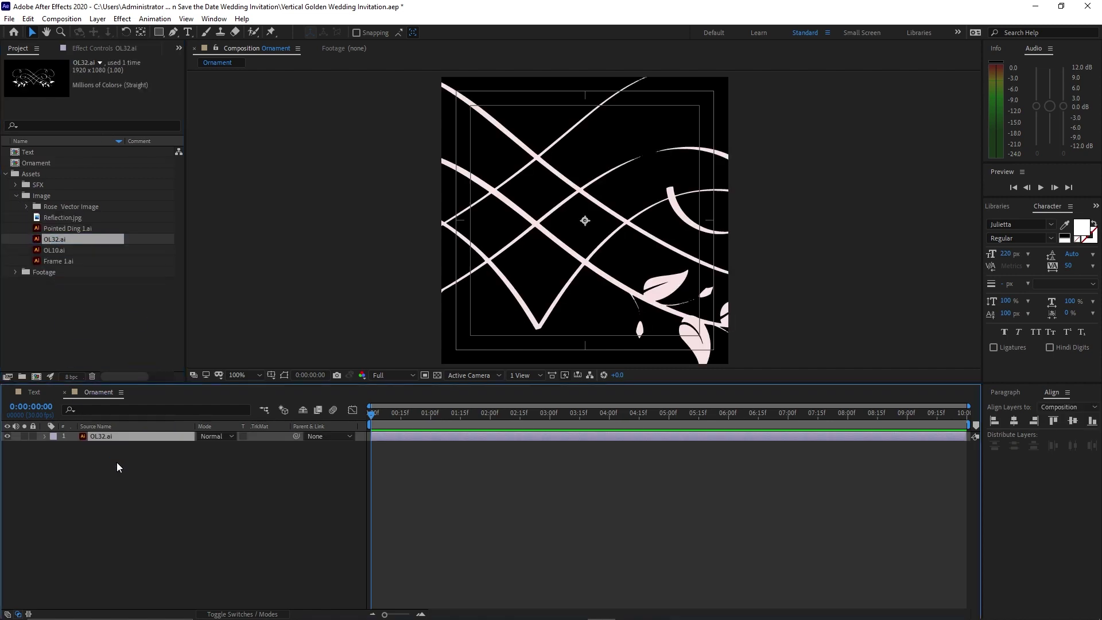
Step: Scale the OL32.ai layer to 36% and move it horizontally to position 280, 250 to centre the ornament
{"action": "key", "text": "s"}
{"action": "left_click", "coordinate": [214, 448]}
{"action": "type", "text": "36"}
{"action": "left_click", "coordinate": [254, 503]}
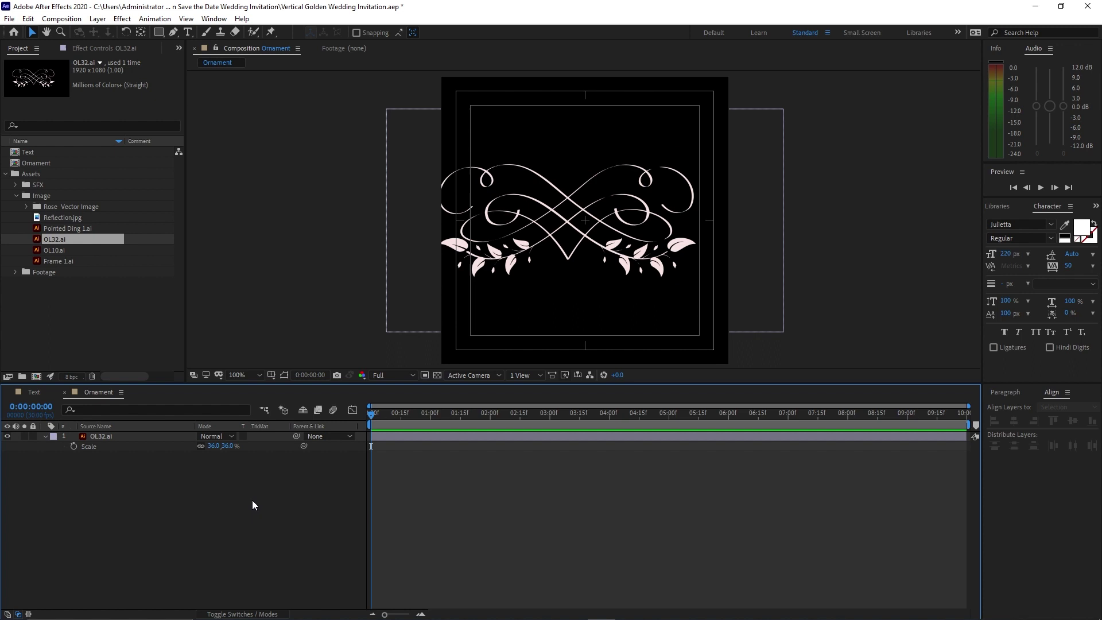
{"action": "key", "text": "p"}
{"action": "left_click_drag", "start_coordinate": [204, 446], "coordinate": [227, 455]}
{"action": "left_click", "coordinate": [134, 464]}
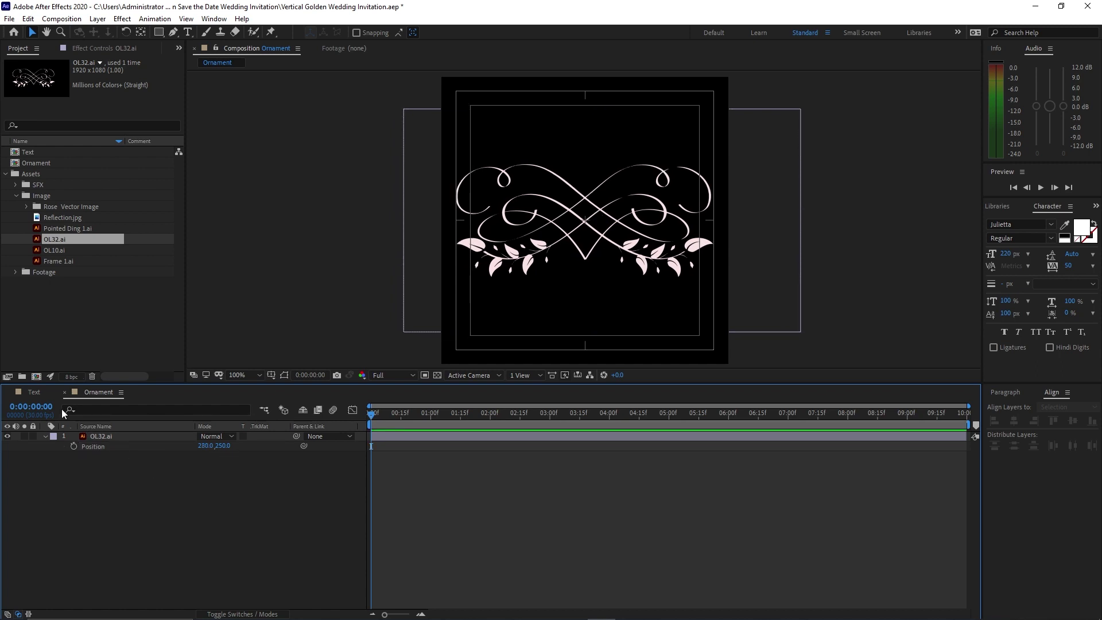
Step: Add the Ornament composition above the text layers in the Text composition and set its vertical position to 580
{"action": "left_click", "coordinate": [38, 392]}
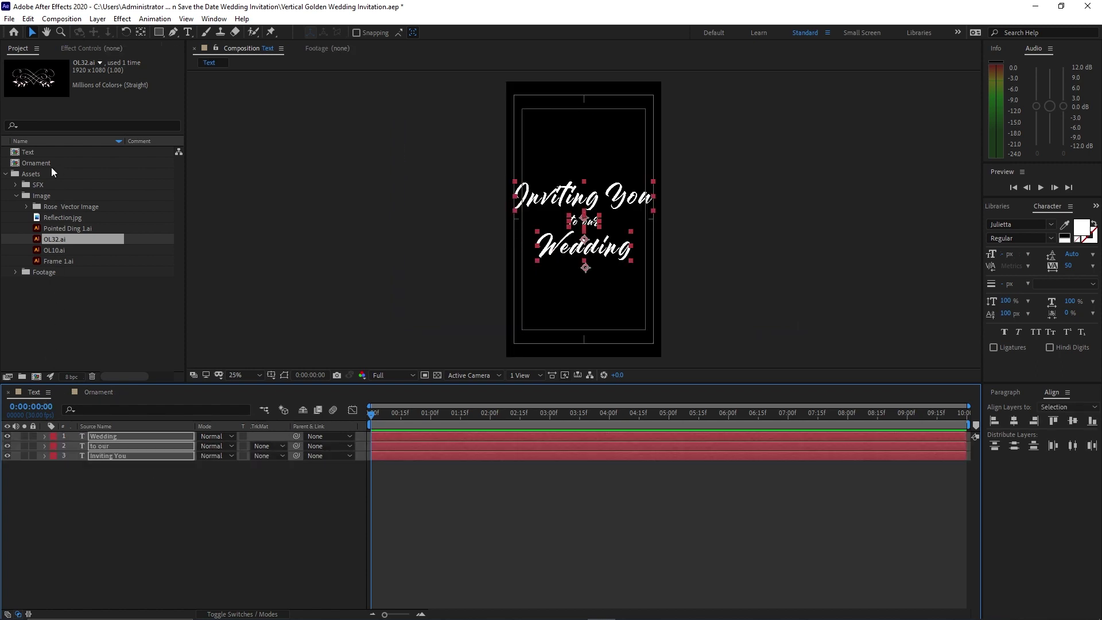
{"action": "left_click_drag", "start_coordinate": [49, 163], "coordinate": [99, 437]}
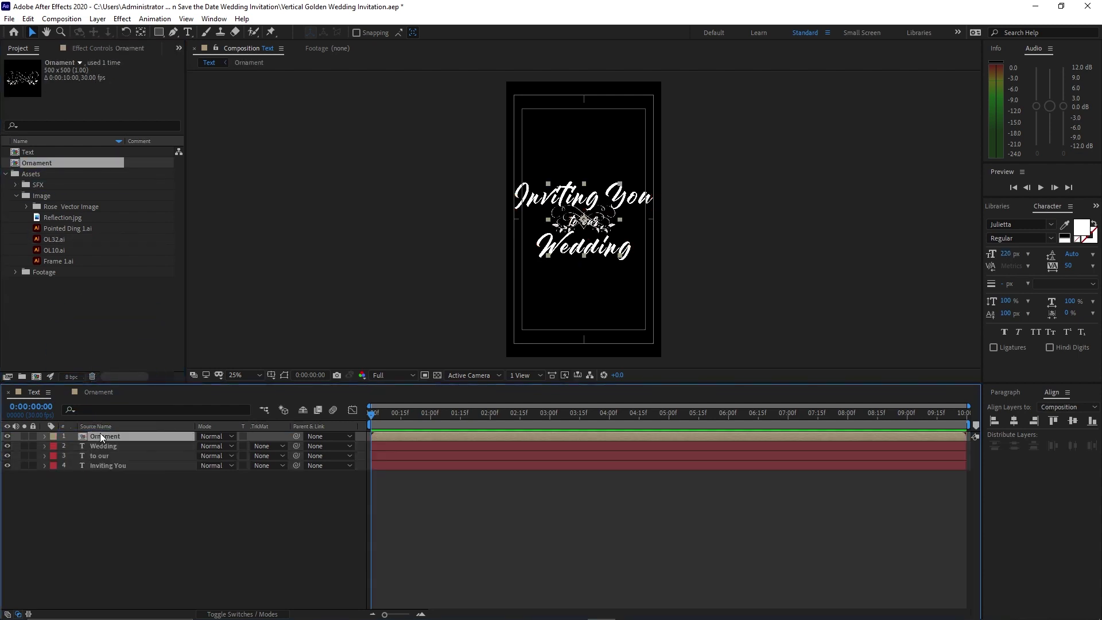
{"action": "key", "text": "p"}
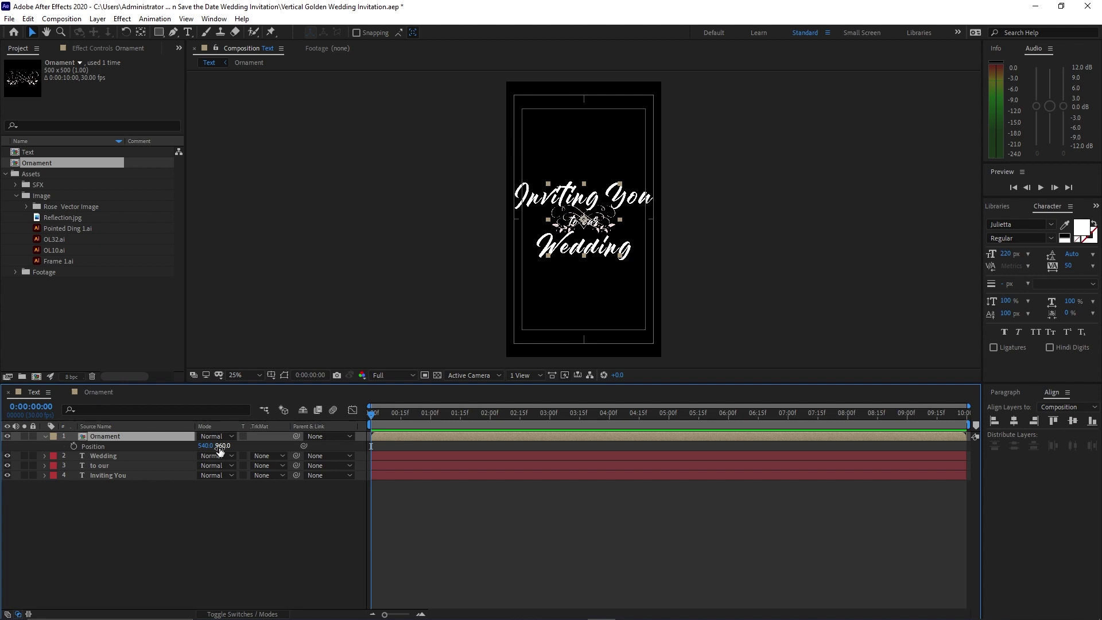
{"action": "type", "text": "580"}
{"action": "key", "text": "Return"}
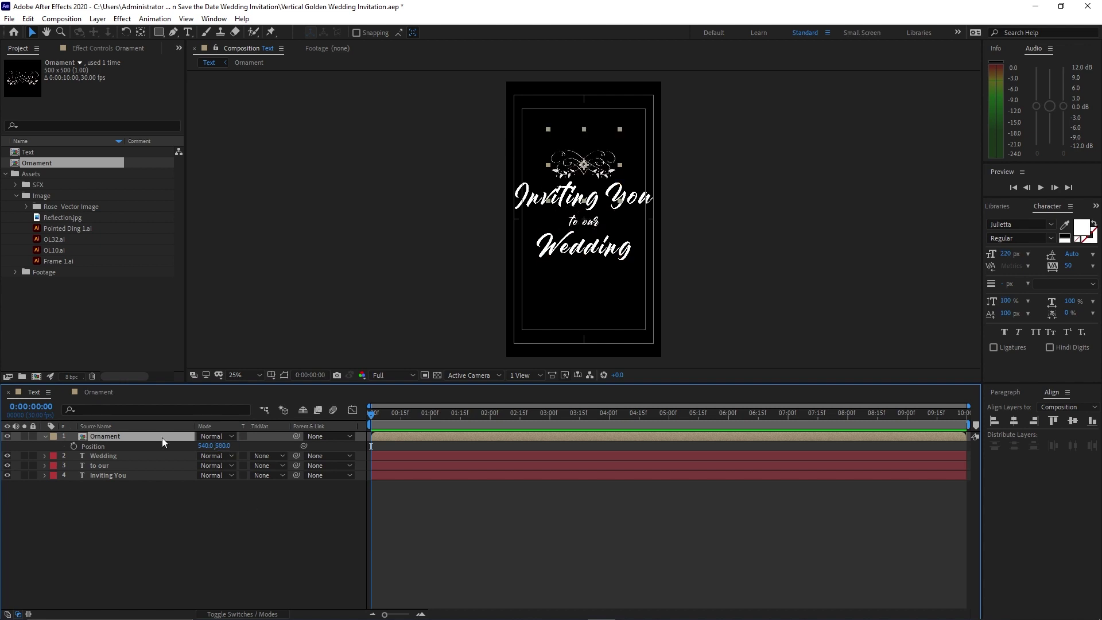
Step: Scale the Ornament layer to 50% and raise it to a vertical position of 520
{"action": "key", "text": "shift+s"}
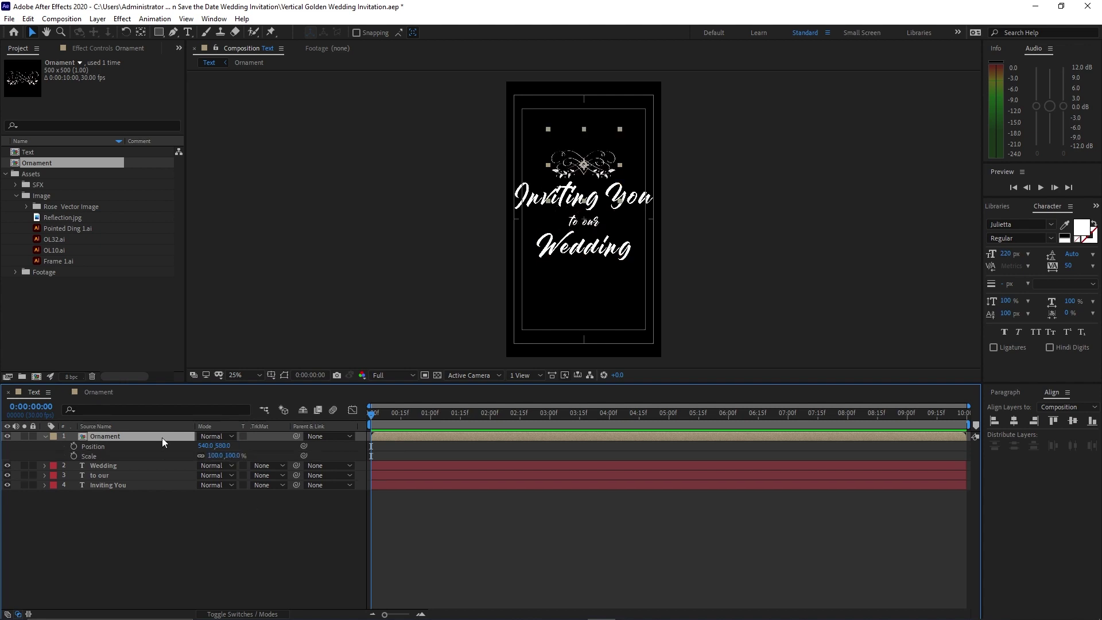
{"action": "left_click", "coordinate": [211, 456]}
{"action": "type", "text": "50"}
{"action": "key", "text": "Return"}
{"action": "left_click_drag", "start_coordinate": [224, 445], "coordinate": [198, 440]}
{"action": "left_click", "coordinate": [227, 513]}
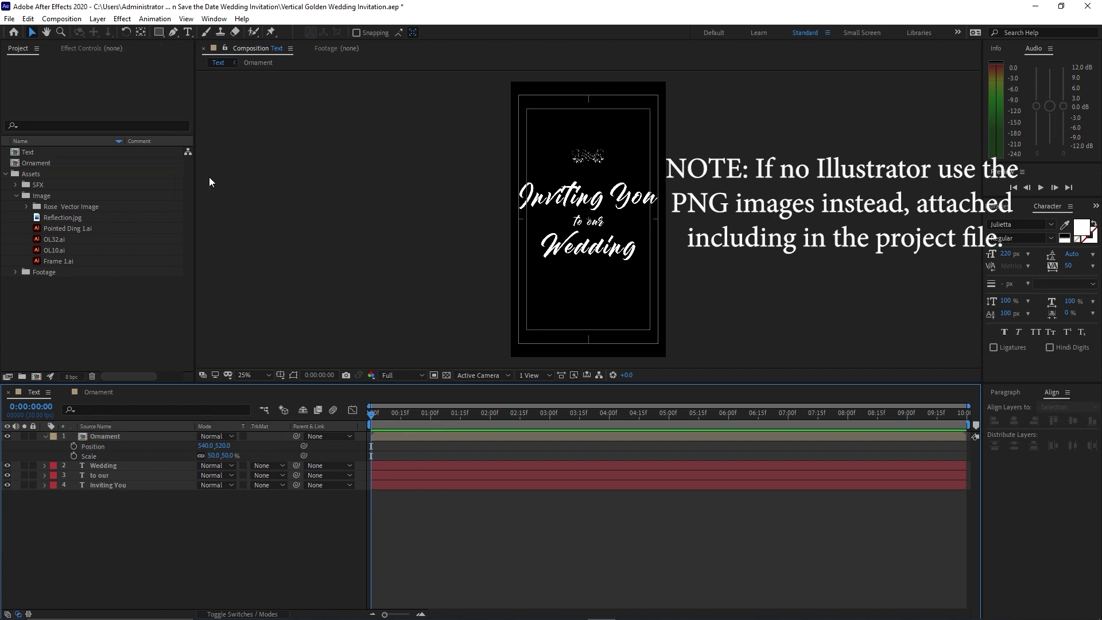
Step: Create a 1080 x 1920 px composition named Reflection and place Reflection.jpg in it
{"action": "left_click", "coordinate": [62, 18]}
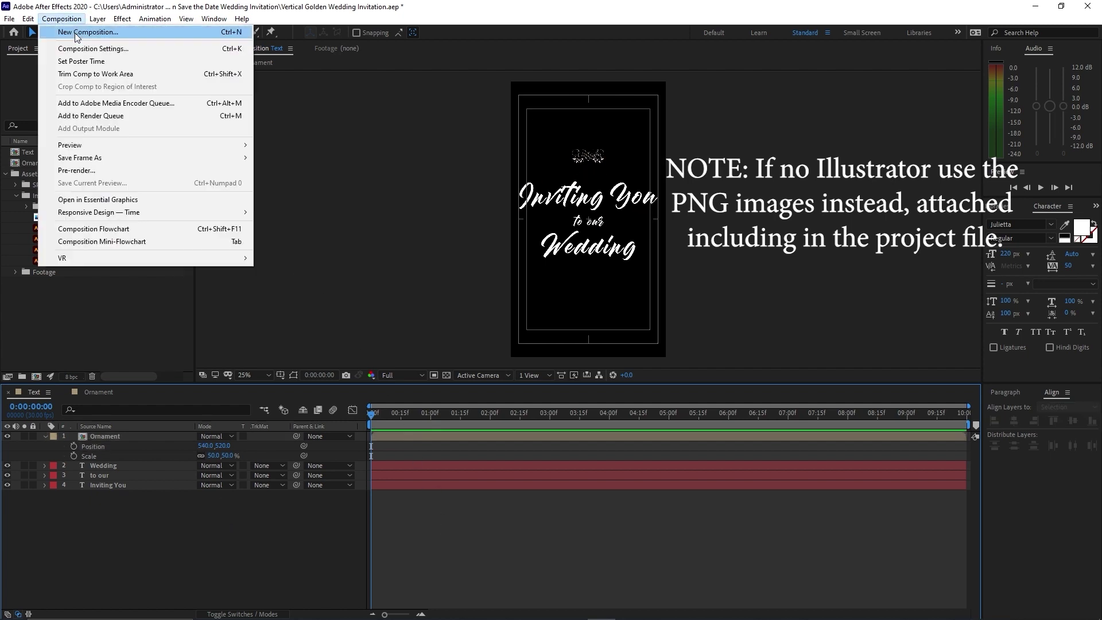
{"action": "left_click", "coordinate": [78, 33]}
{"action": "type", "text": "Reflection"}
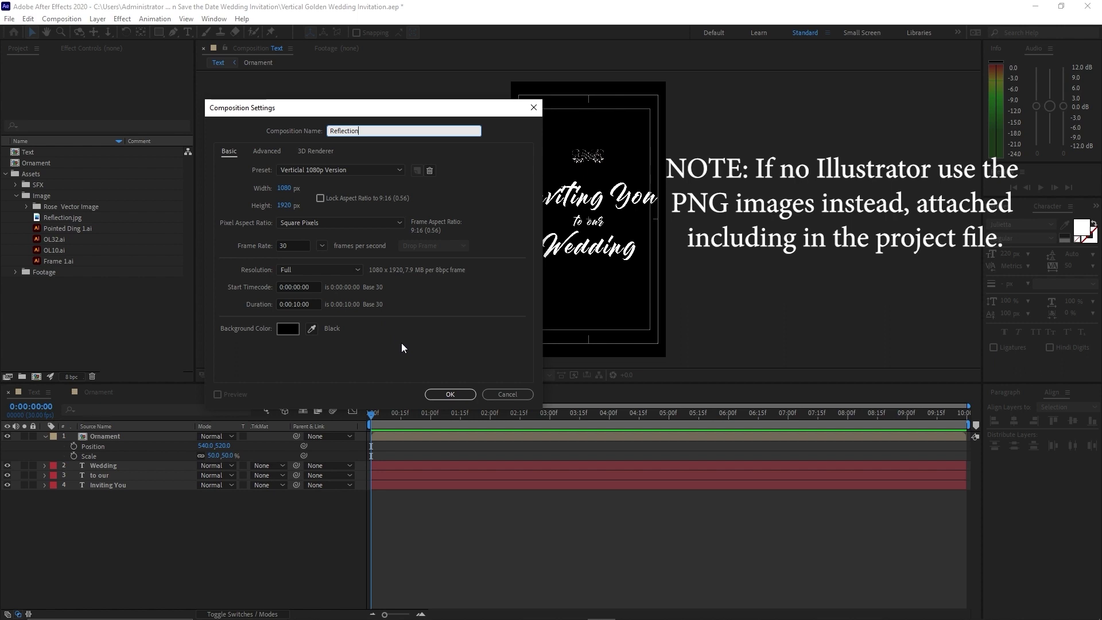
{"action": "left_click", "coordinate": [449, 393]}
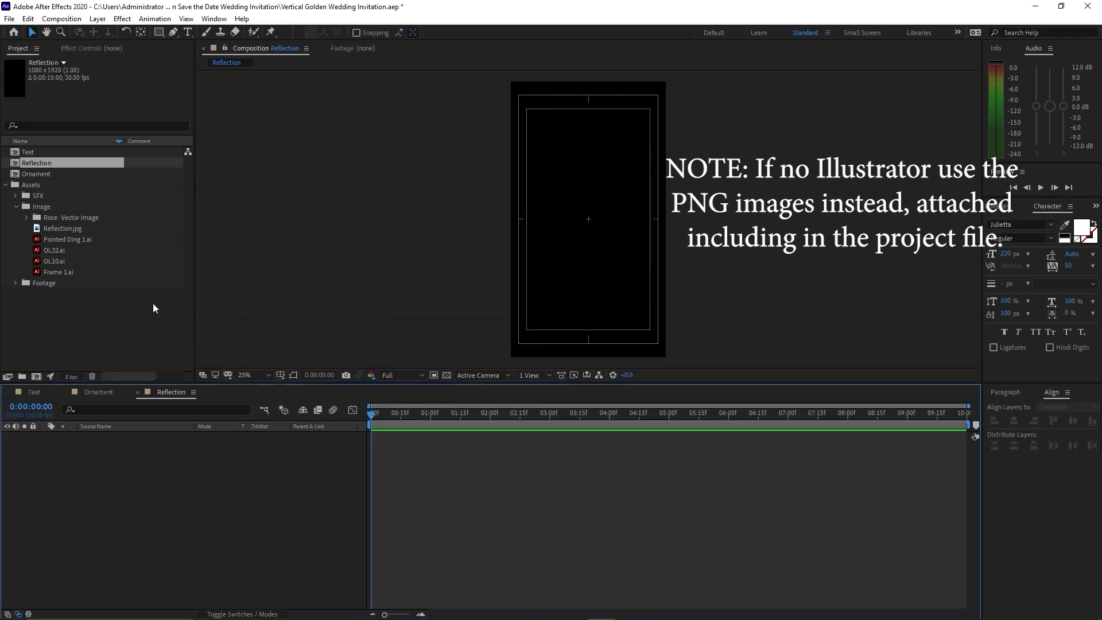
{"action": "left_click", "coordinate": [77, 227]}
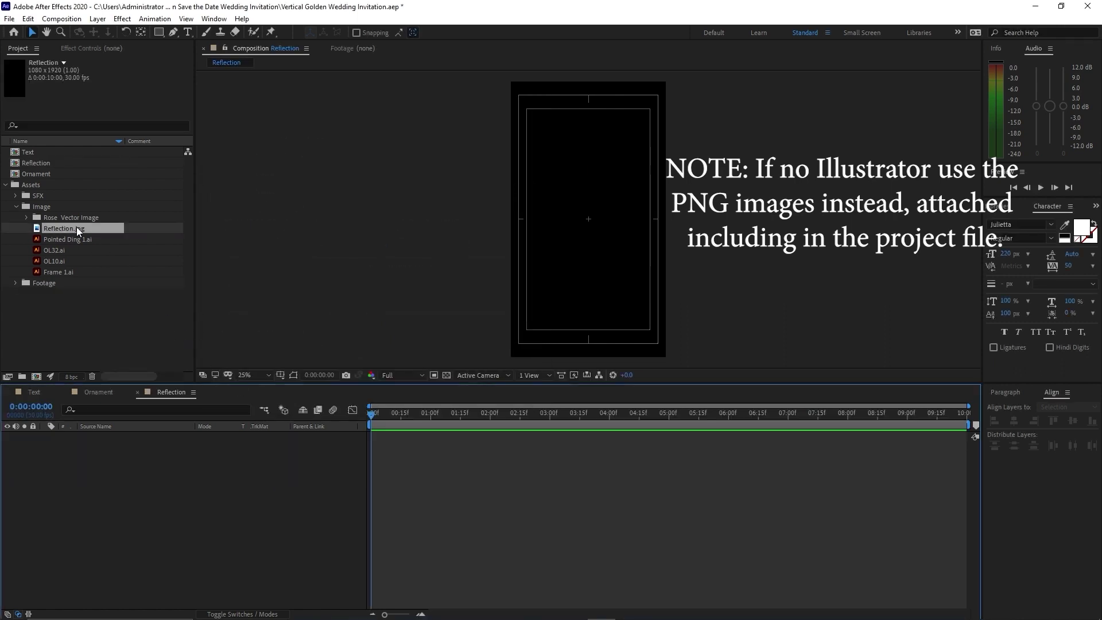
{"action": "left_click_drag", "start_coordinate": [77, 228], "coordinate": [138, 477]}
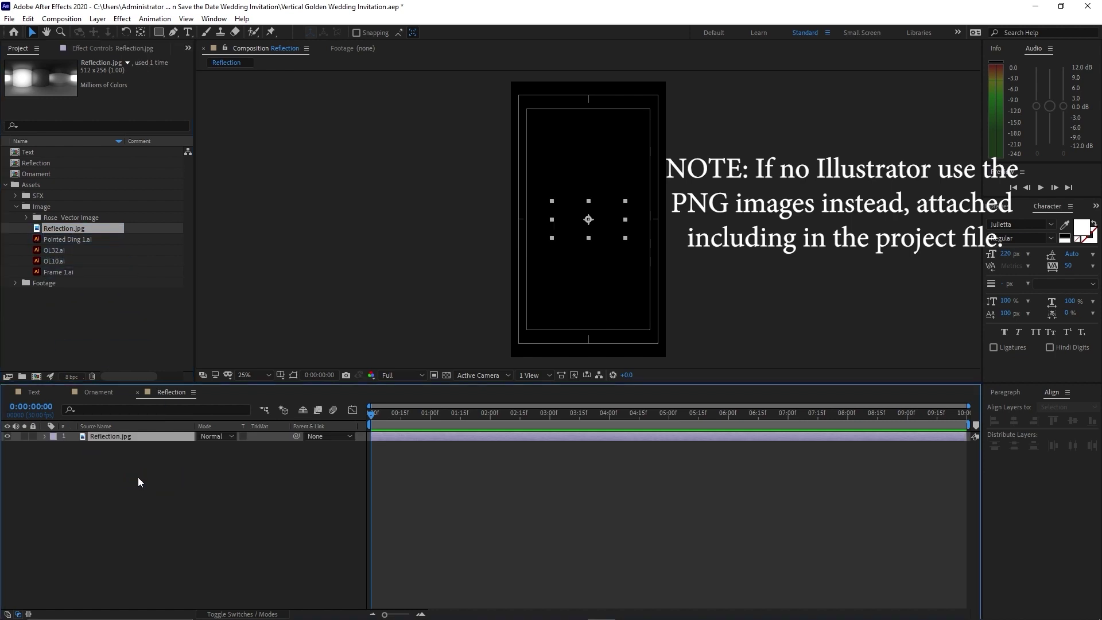
Step: Apply Motion Tile to Reflection.jpg with output width 780, output height 900 and Mirror Edges enabled
{"action": "left_click", "coordinate": [122, 19]}
{"action": "mouse_move", "coordinate": [156, 330]}
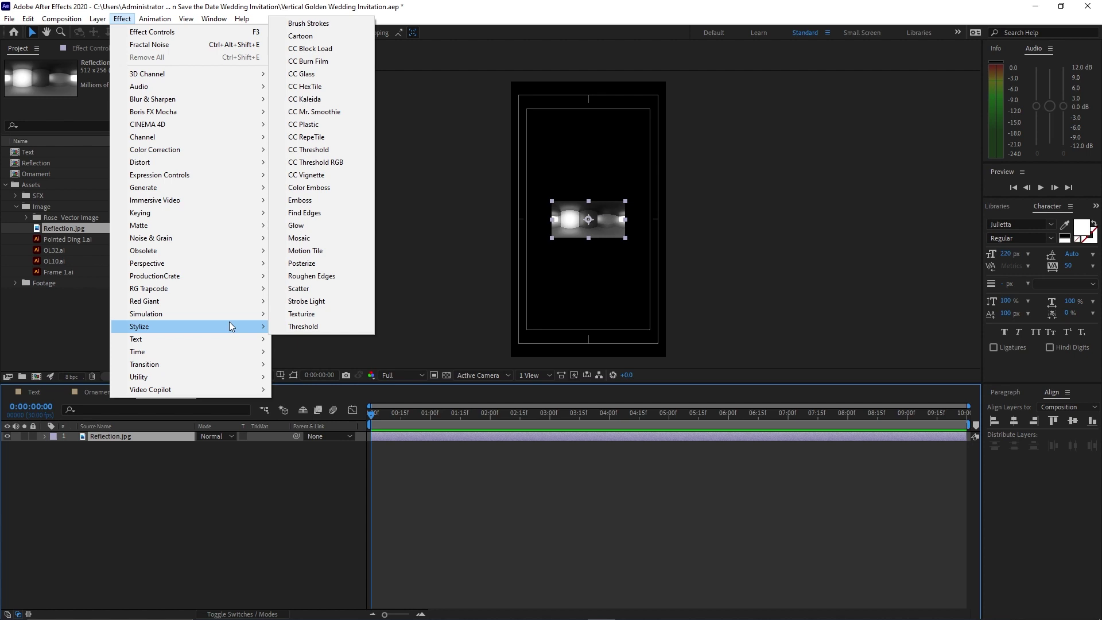
{"action": "left_click", "coordinate": [312, 251]}
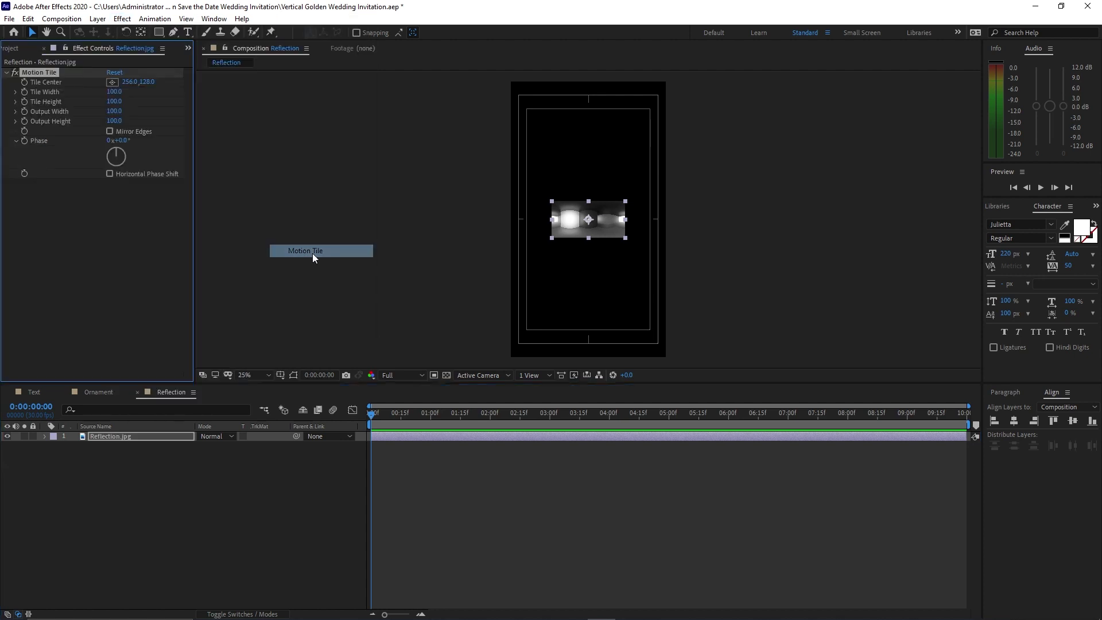
{"action": "left_click", "coordinate": [114, 111]}
{"action": "type", "text": "780"}
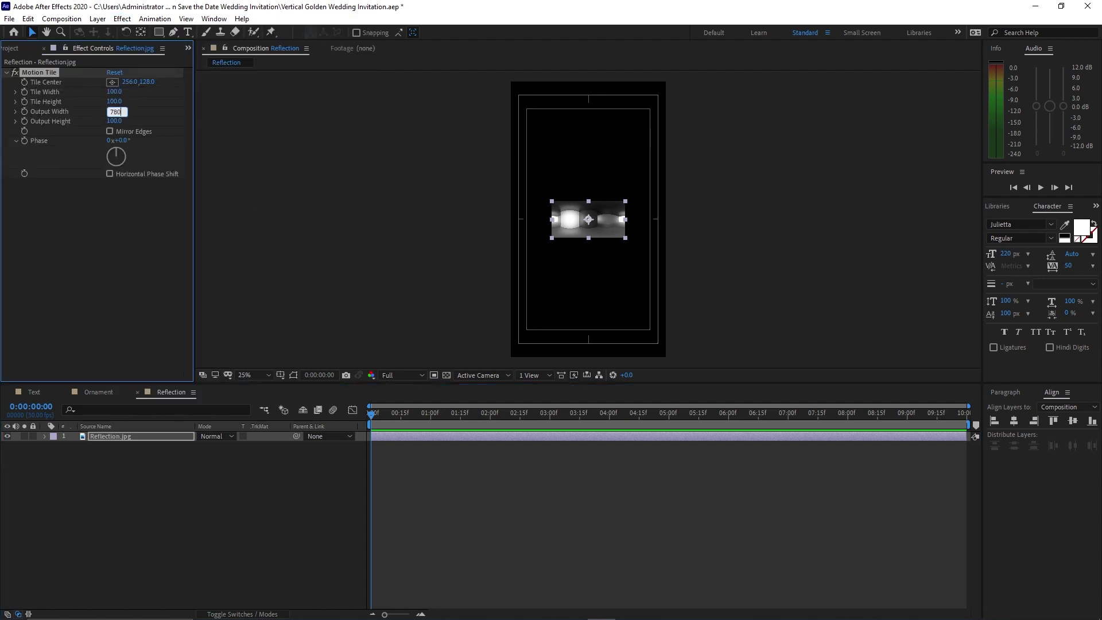
{"action": "left_click", "coordinate": [114, 121]}
{"action": "type", "text": "9"}
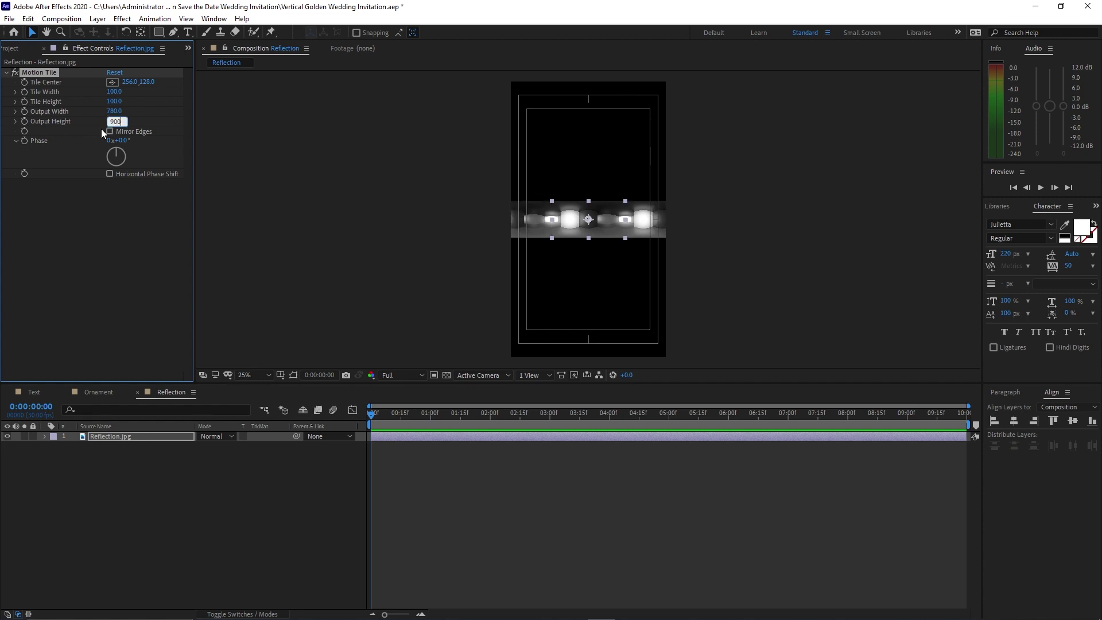
{"action": "type", "text": "00"}
{"action": "left_click", "coordinate": [108, 132]}
Step: Apply Fast Box Blur to Reflection.jpg with 1 iteration and a blur radius of 5
{"action": "left_click", "coordinate": [122, 18]}
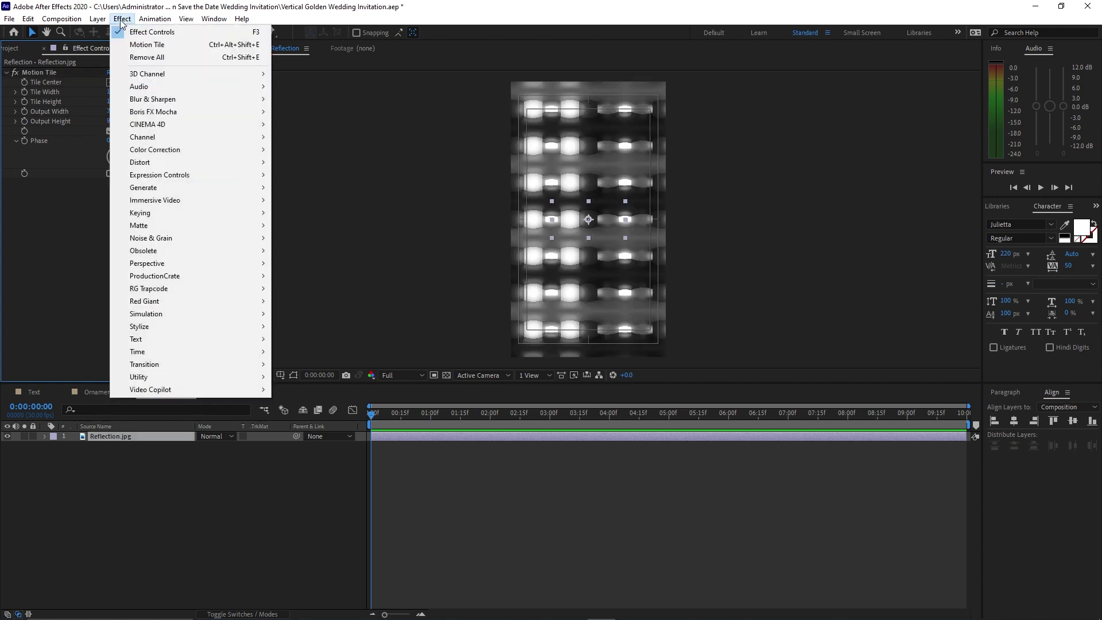
{"action": "mouse_move", "coordinate": [180, 102]}
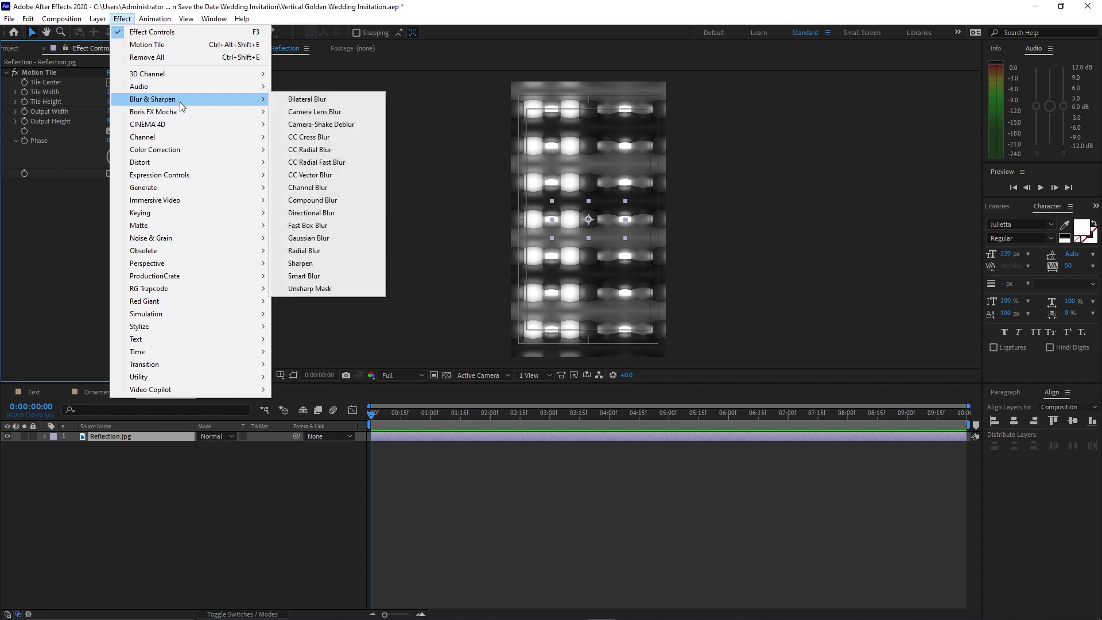
{"action": "left_click", "coordinate": [305, 226]}
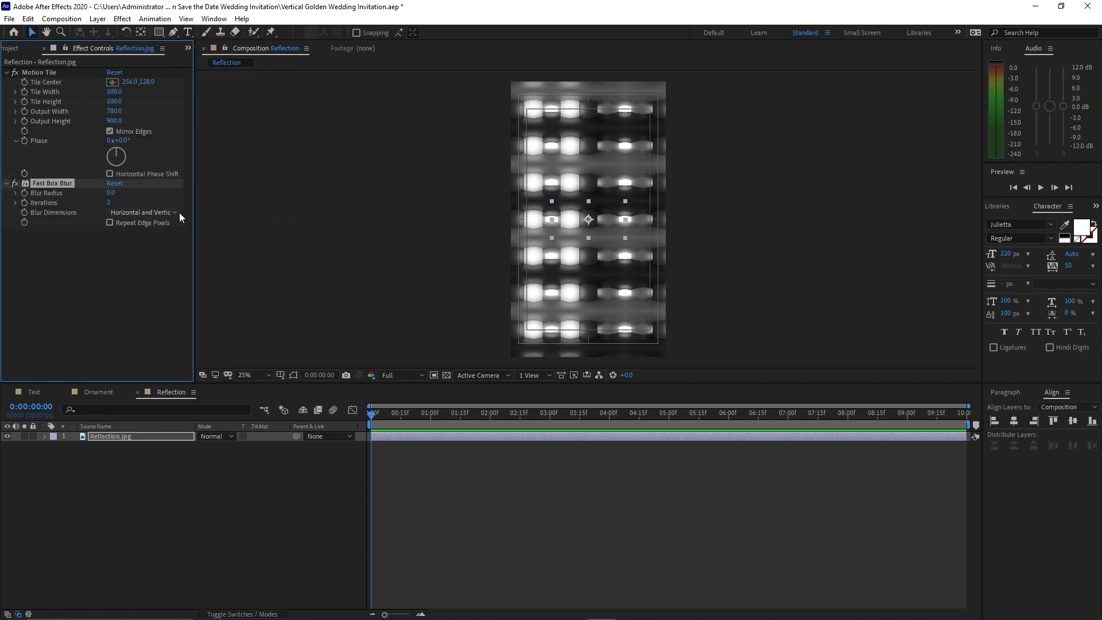
{"action": "left_click", "coordinate": [108, 202]}
{"action": "type", "text": "1"}
{"action": "left_click", "coordinate": [111, 193]}
{"action": "type", "text": "5"}
{"action": "left_click", "coordinate": [163, 299]}
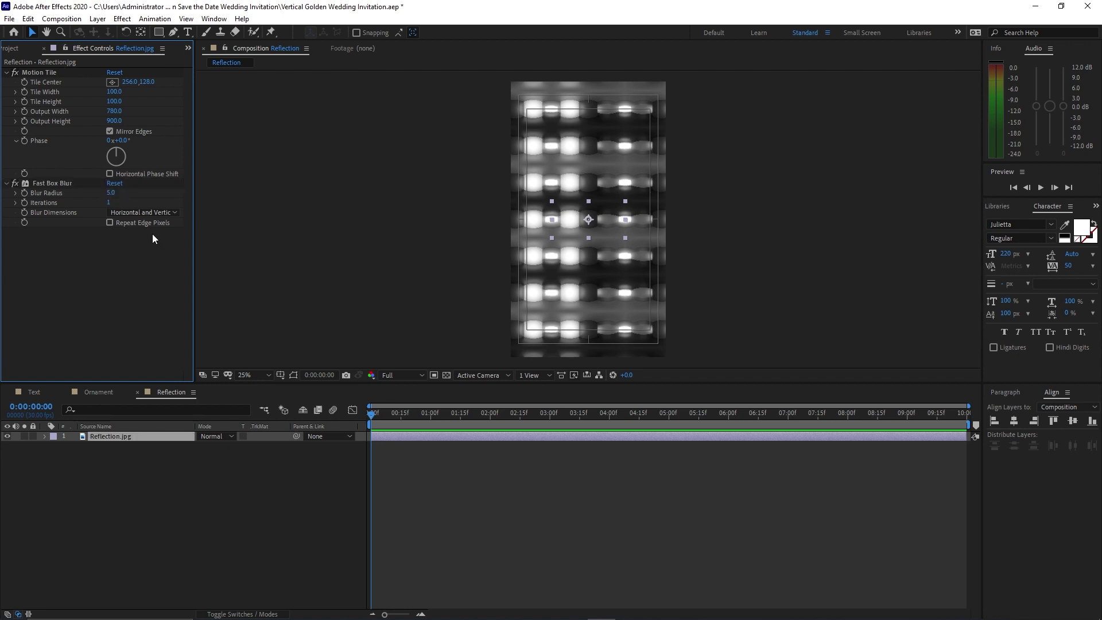
Step: Animate Motion Tile's Tile Center from the first frame to 0:00:09:29 by increasing its horizontal value at the end
{"action": "left_click", "coordinate": [24, 84]}
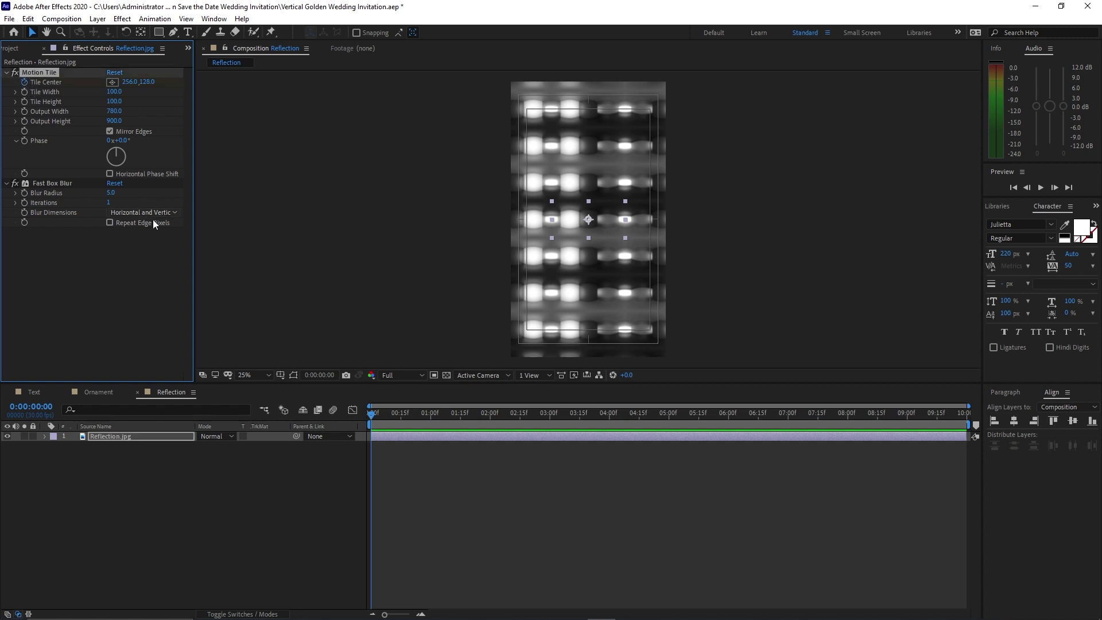
{"action": "left_click_drag", "start_coordinate": [373, 416], "coordinate": [968, 429]}
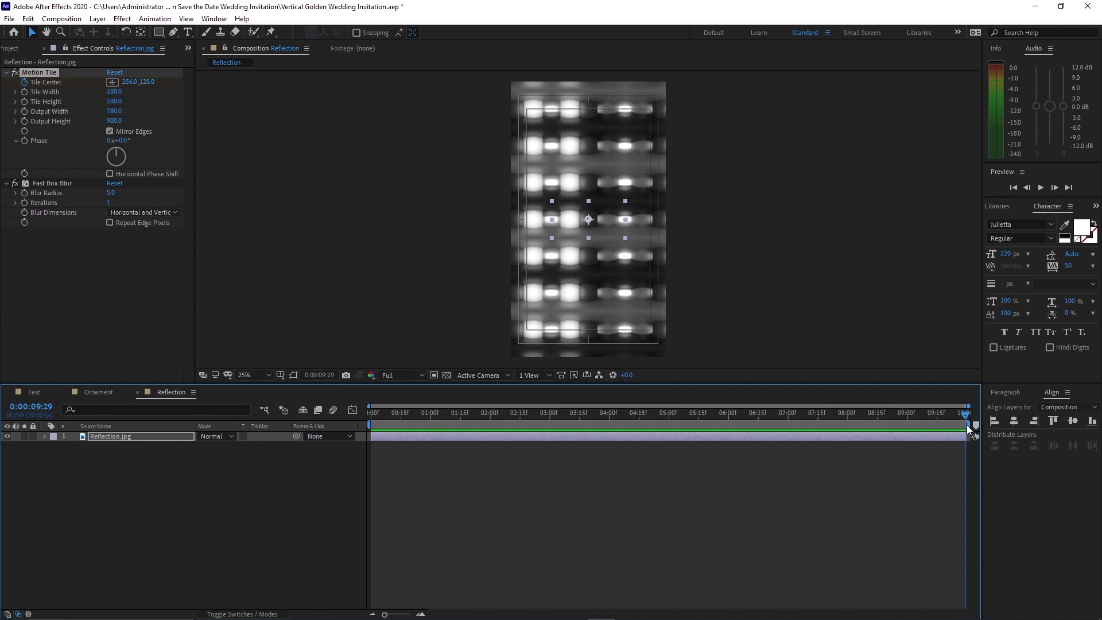
{"action": "left_click", "coordinate": [133, 84]}
{"action": "left_click_drag", "start_coordinate": [132, 83], "coordinate": [975, 142]}
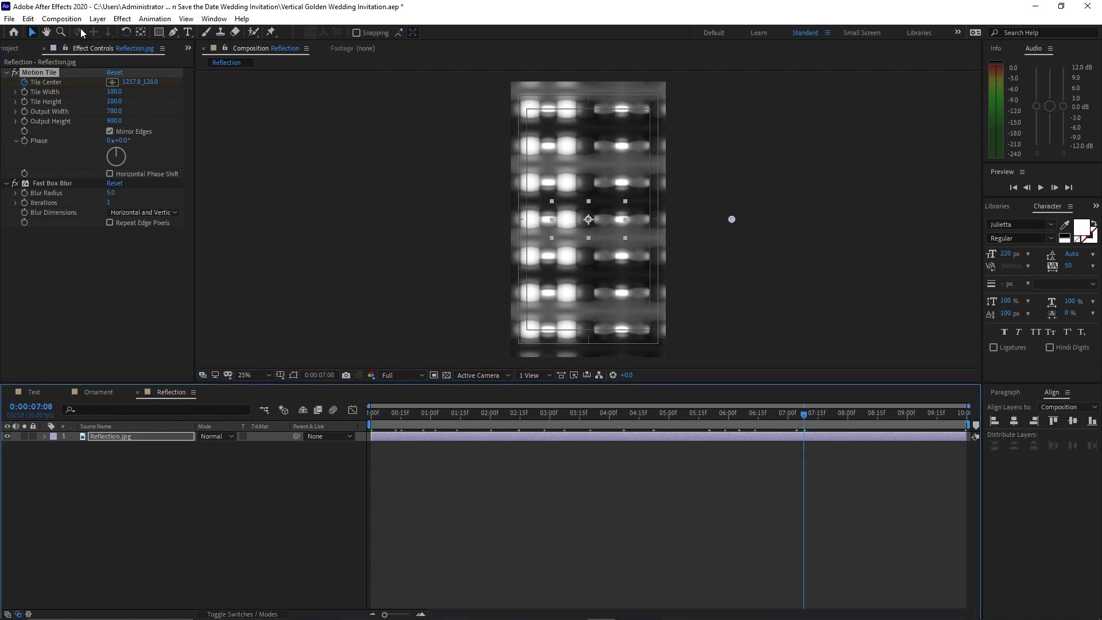
Step: Create a new 1080 x 1920 px composition named Fractal Noise
{"action": "left_click", "coordinate": [61, 19]}
{"action": "left_click", "coordinate": [74, 33]}
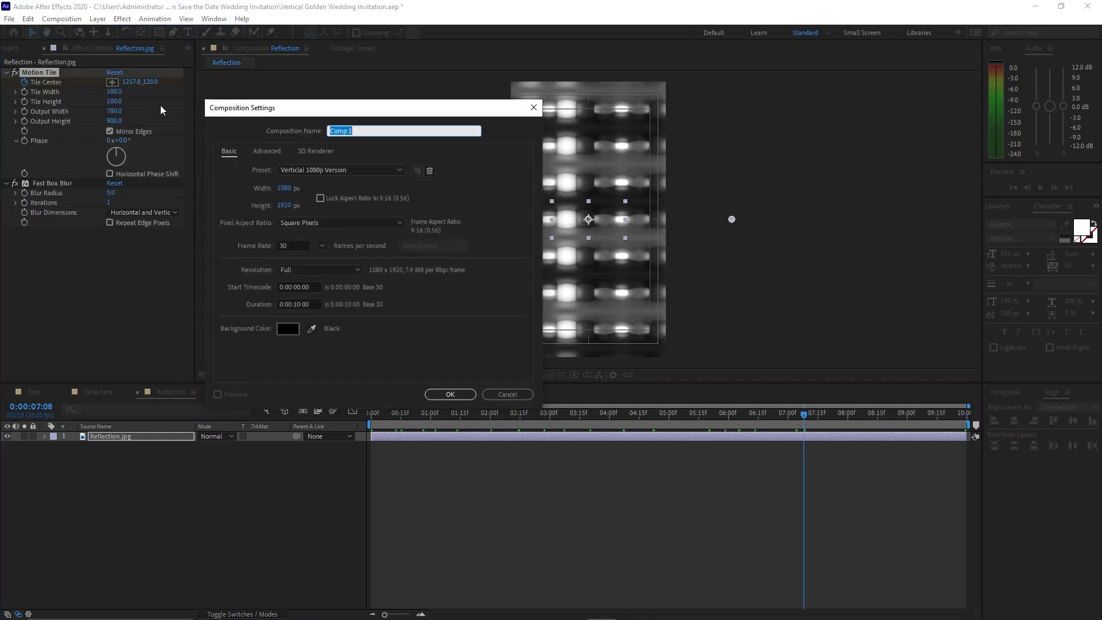
{"action": "type", "text": "Fractal Noise"}
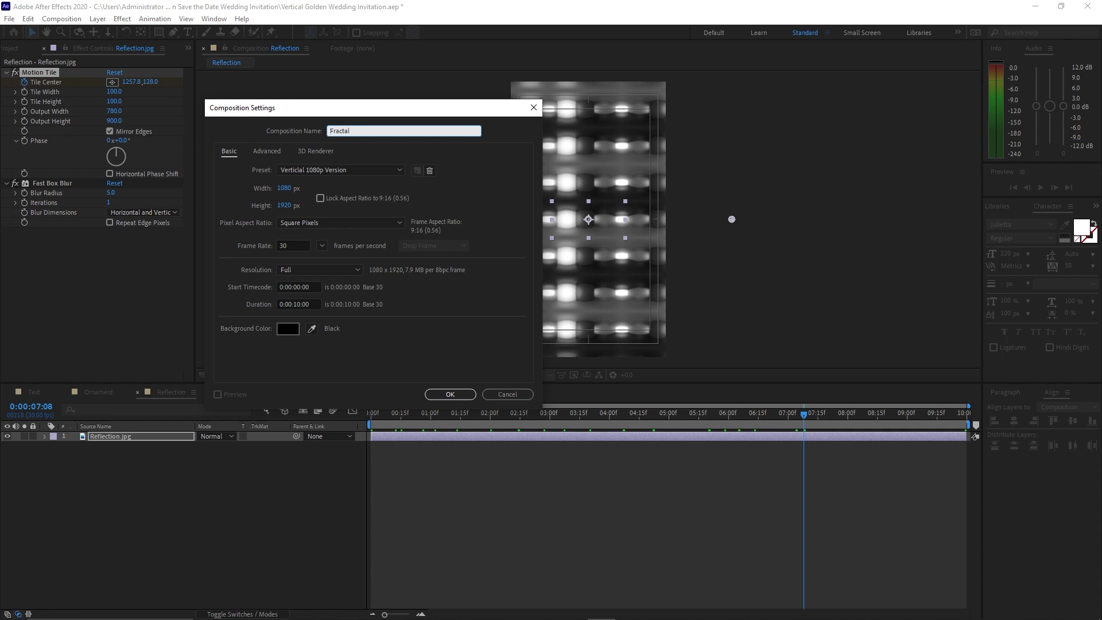
{"action": "left_click", "coordinate": [448, 394]}
Step: Add a black composition-sized solid layer named Fractal
{"action": "left_click", "coordinate": [97, 18]}
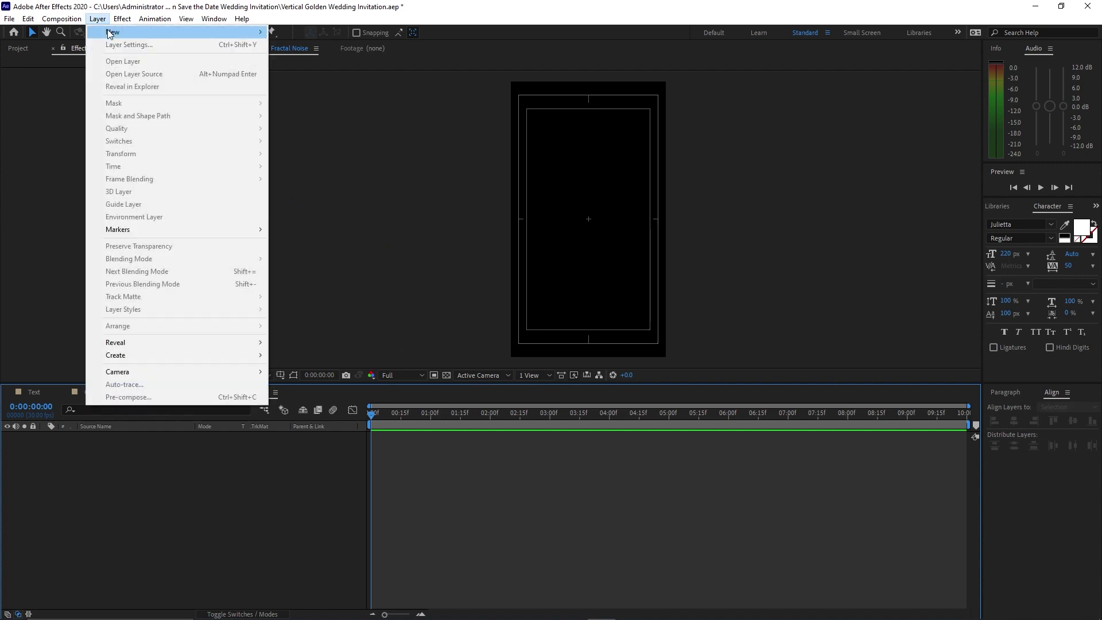
{"action": "mouse_move", "coordinate": [263, 30]}
{"action": "left_click", "coordinate": [293, 47]}
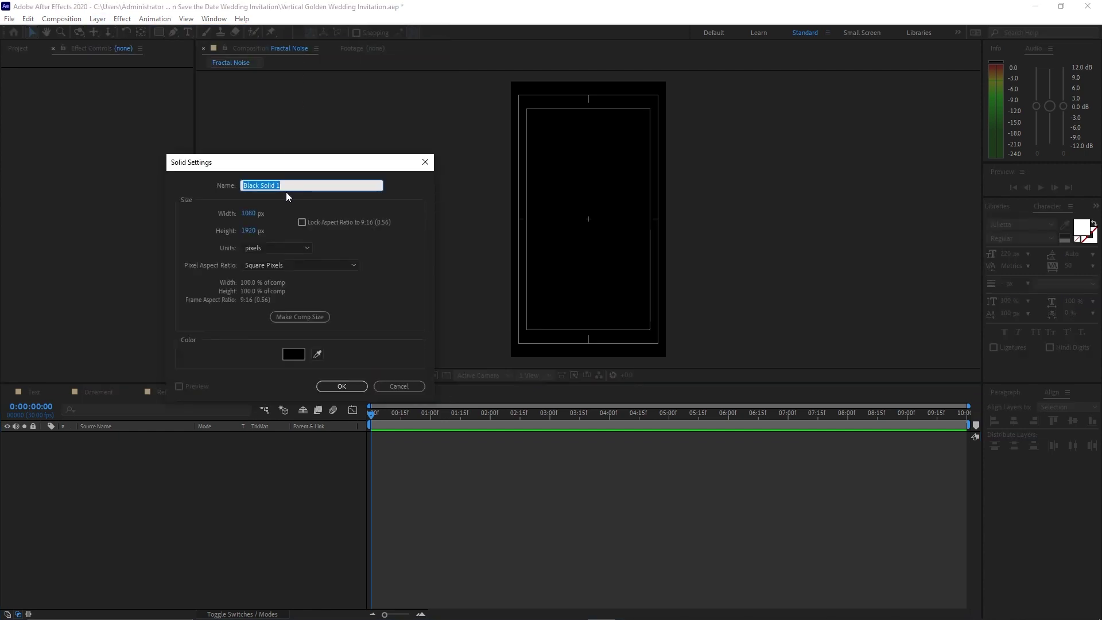
{"action": "type", "text": "F"}
{"action": "type", "text": "actal"}
{"action": "left_click", "coordinate": [341, 385]}
Step: Apply the Fractal Noise effect to the Fractal solid and set its fractal type to Dynamic Twist
{"action": "left_click", "coordinate": [122, 18]}
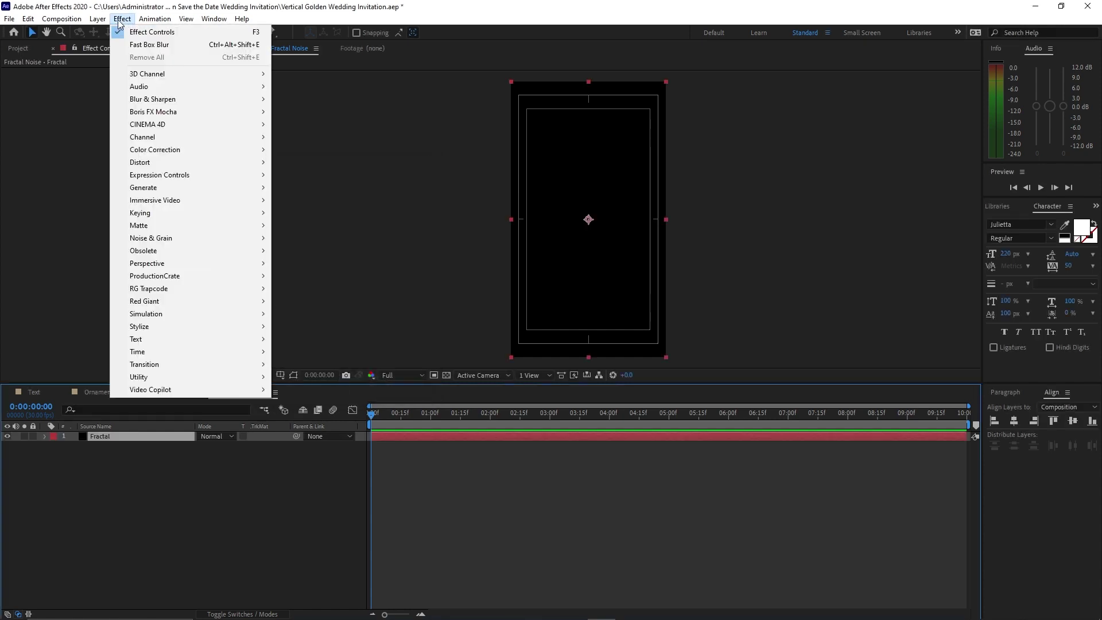
{"action": "mouse_move", "coordinate": [202, 236]}
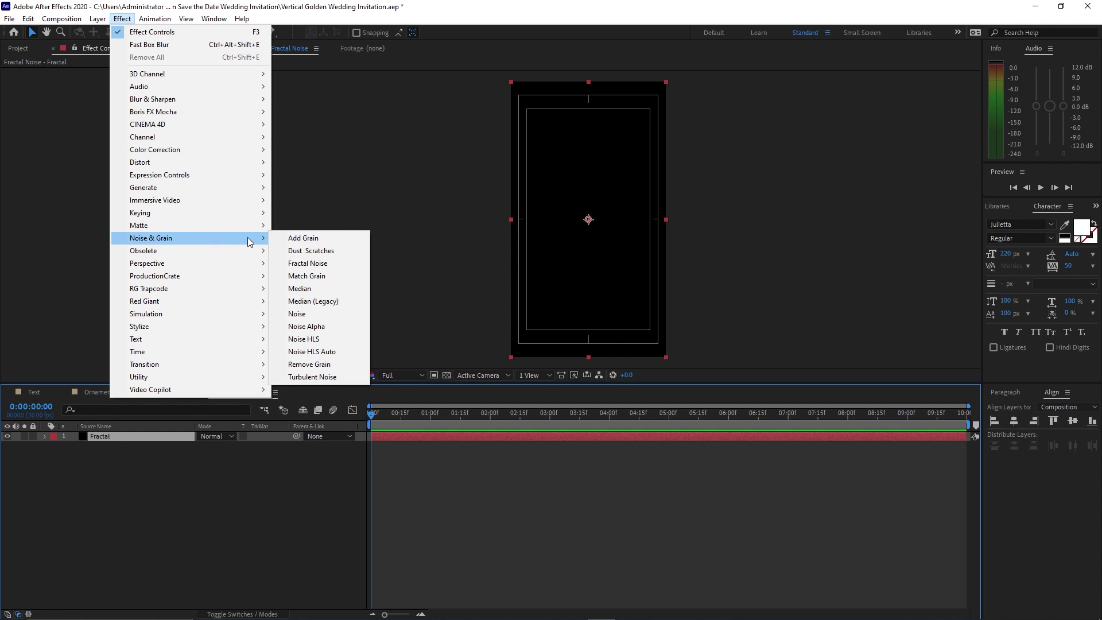
{"action": "left_click", "coordinate": [302, 265]}
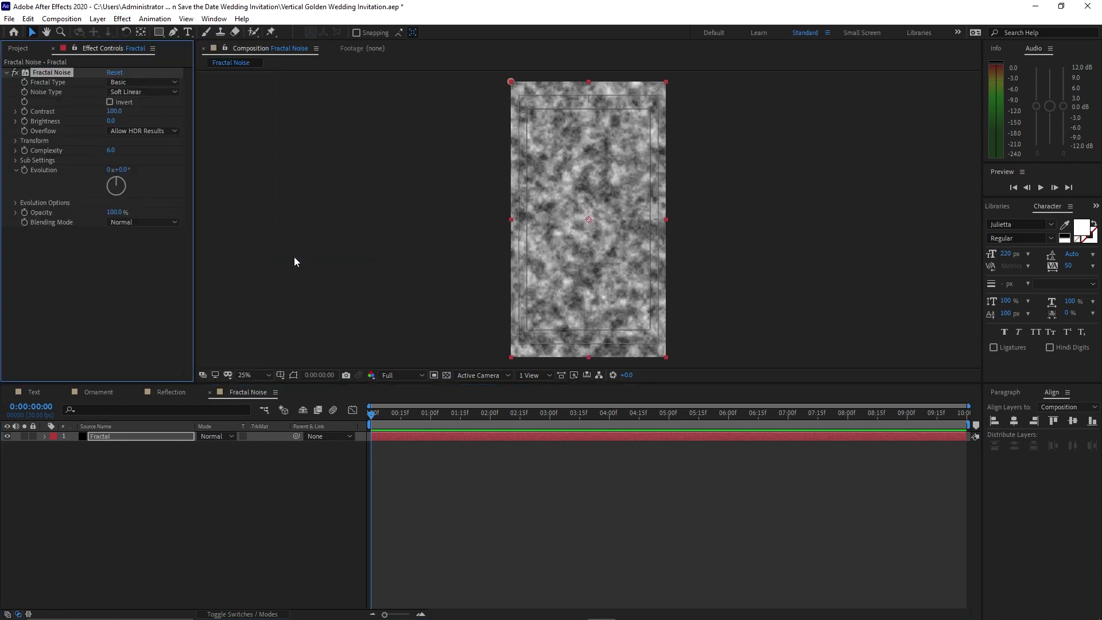
{"action": "left_click", "coordinate": [146, 84]}
{"action": "left_click", "coordinate": [170, 179]}
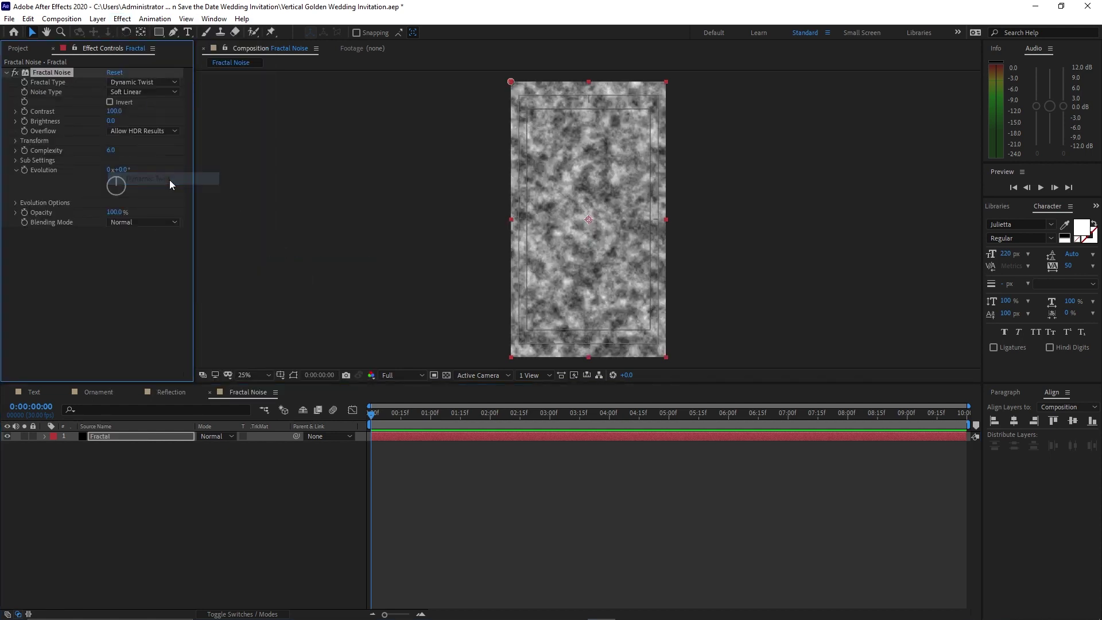
Step: Set the Fractal Noise effect's contrast to 150, scale to 150 and complexity to 20
{"action": "left_click", "coordinate": [114, 112]}
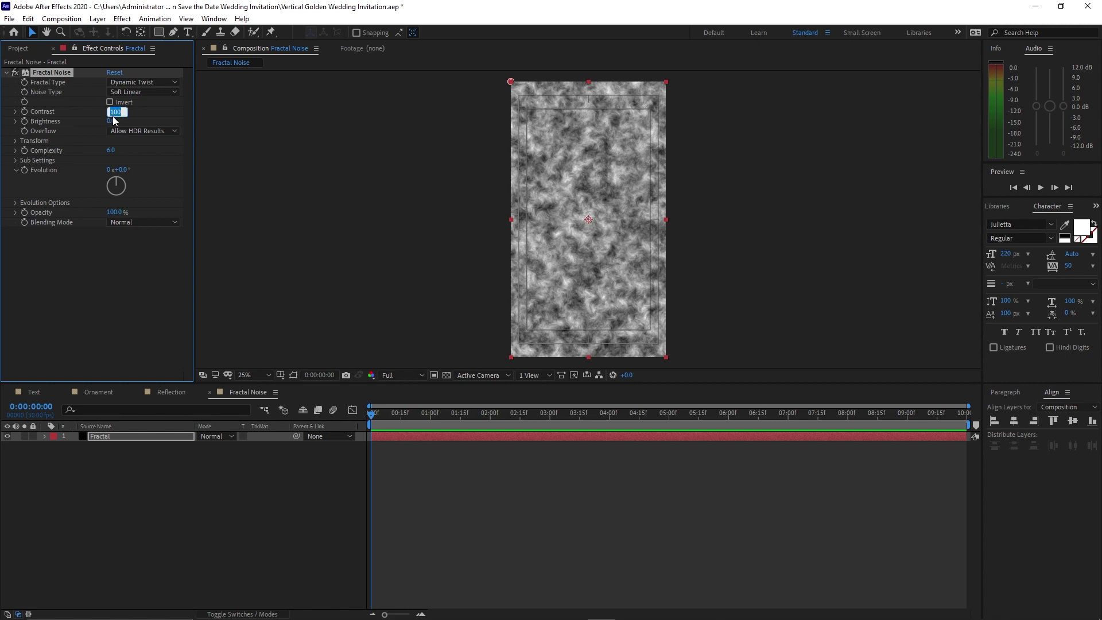
{"action": "type", "text": "150"}
{"action": "left_click", "coordinate": [15, 140]}
{"action": "left_click", "coordinate": [114, 169]}
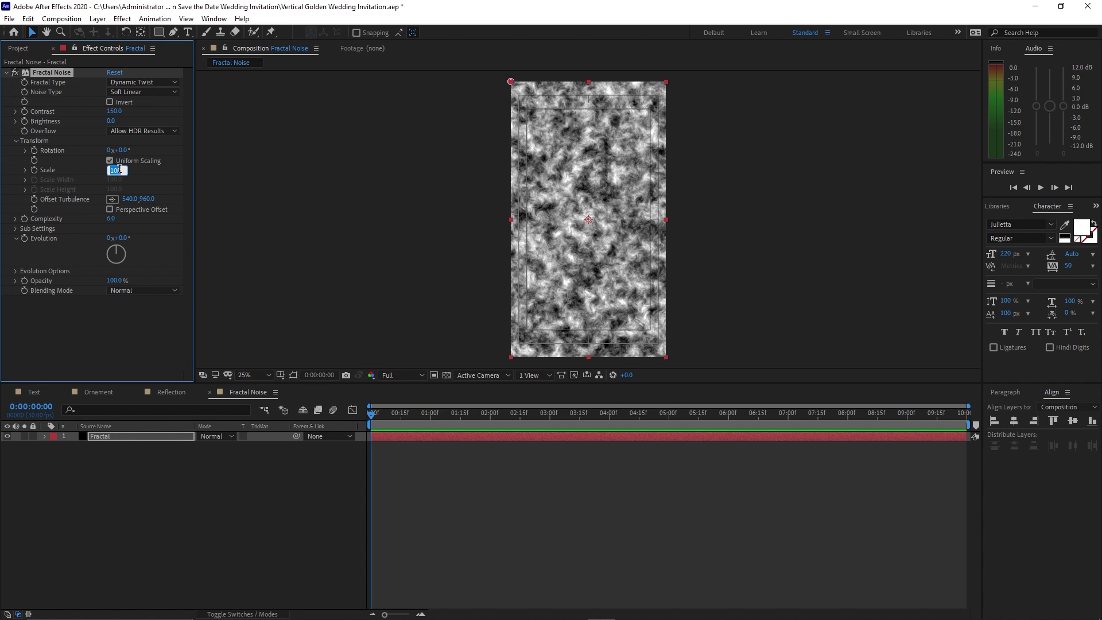
{"action": "type", "text": "150"}
{"action": "key", "text": "Return"}
{"action": "left_click", "coordinate": [114, 234]}
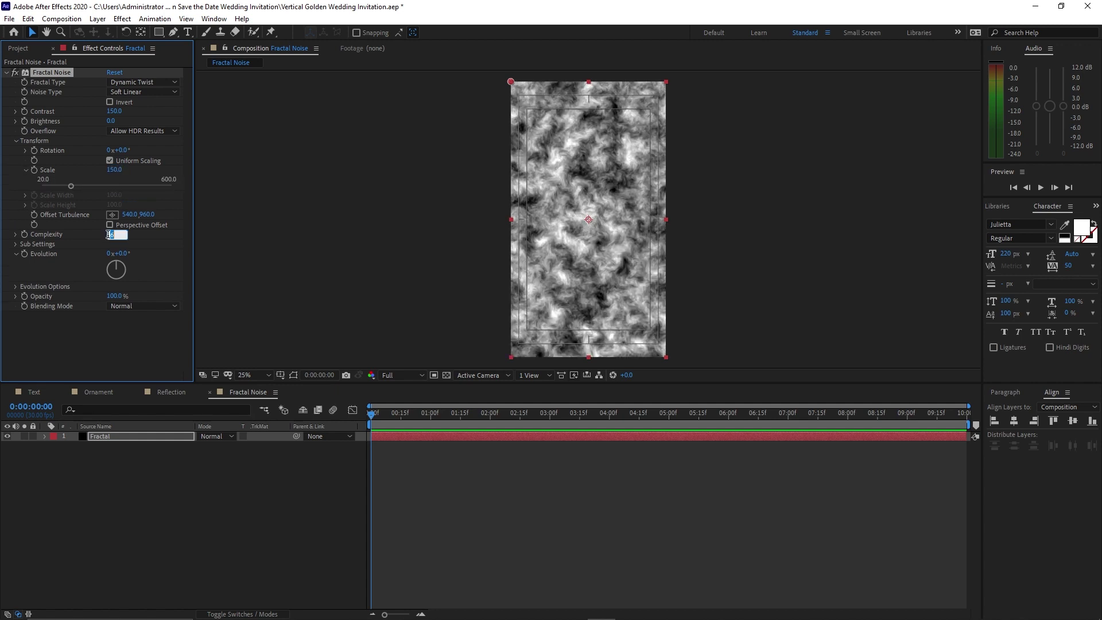
{"action": "type", "text": "20"}
Step: Drive the Fractal Noise effect's Evolution with the expression time*50 and collapse the Fractal layer's properties
{"action": "left_click", "coordinate": [26, 255], "text": "alt"}
{"action": "type", "text": "time"}
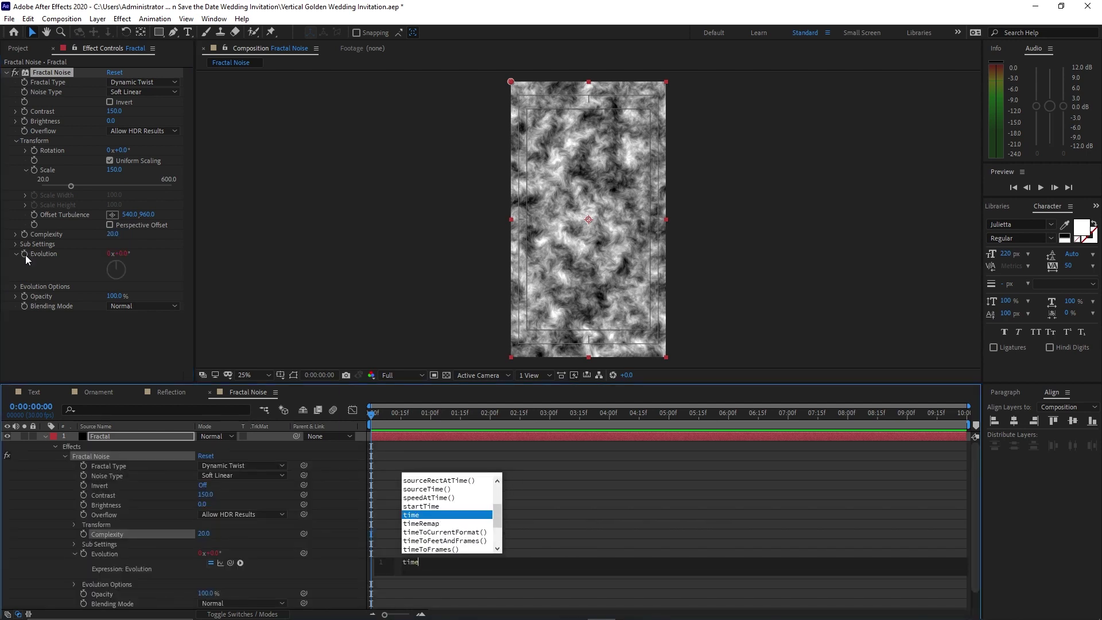
{"action": "type", "text": "*"}
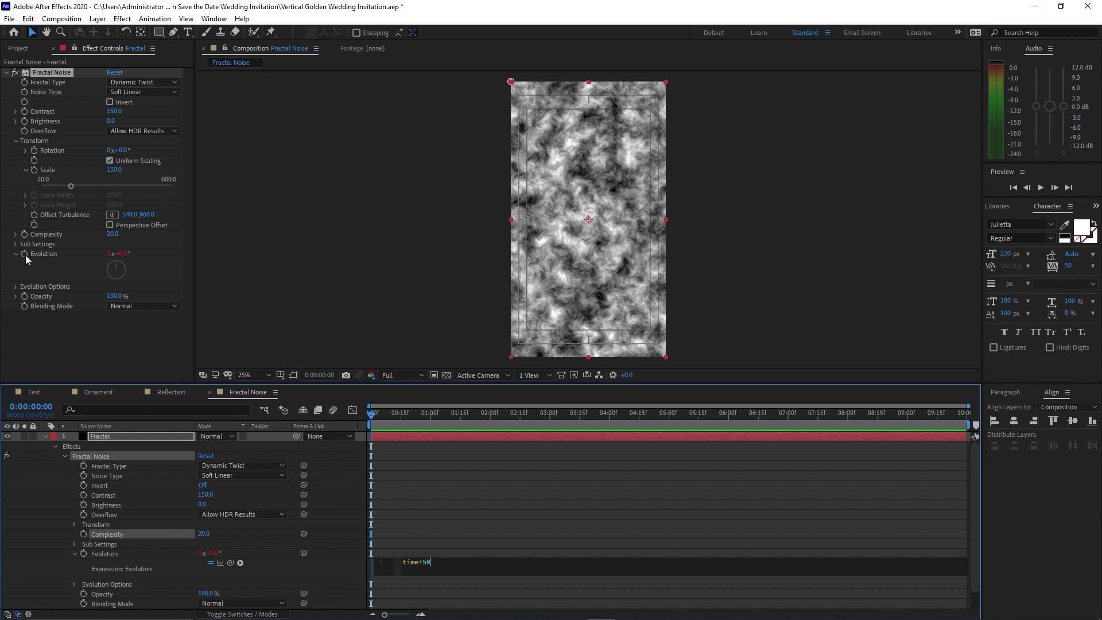
{"action": "type", "text": "50"}
{"action": "left_click_drag", "start_coordinate": [372, 408], "coordinate": [560, 409]}
{"action": "left_click", "coordinate": [65, 455]}
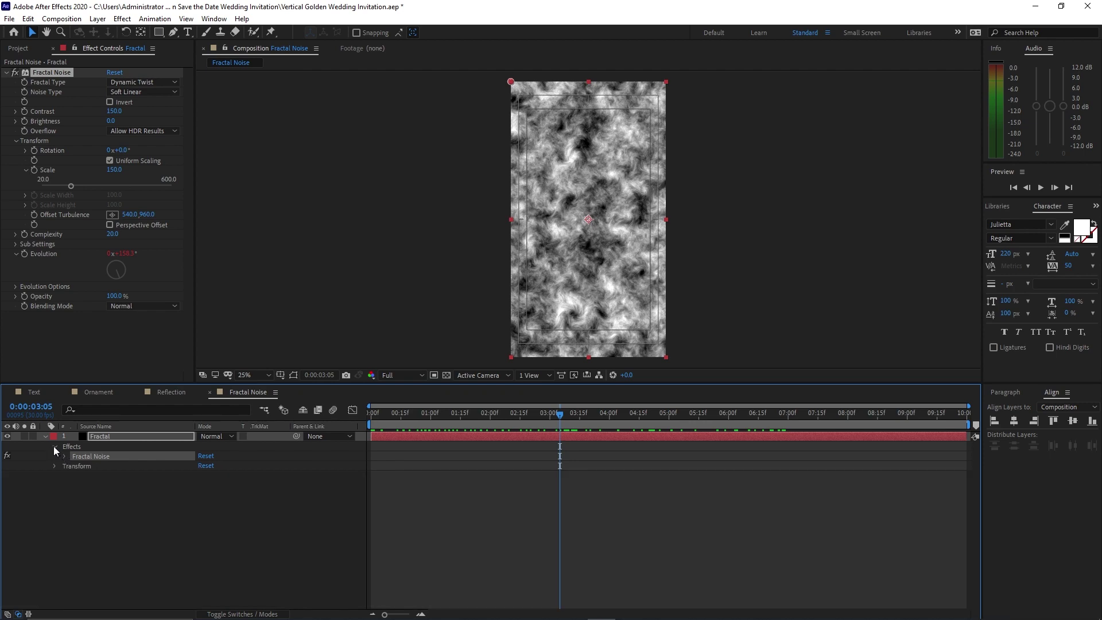
{"action": "left_click", "coordinate": [54, 446]}
{"action": "left_click", "coordinate": [45, 436]}
{"action": "left_click", "coordinate": [111, 435]}
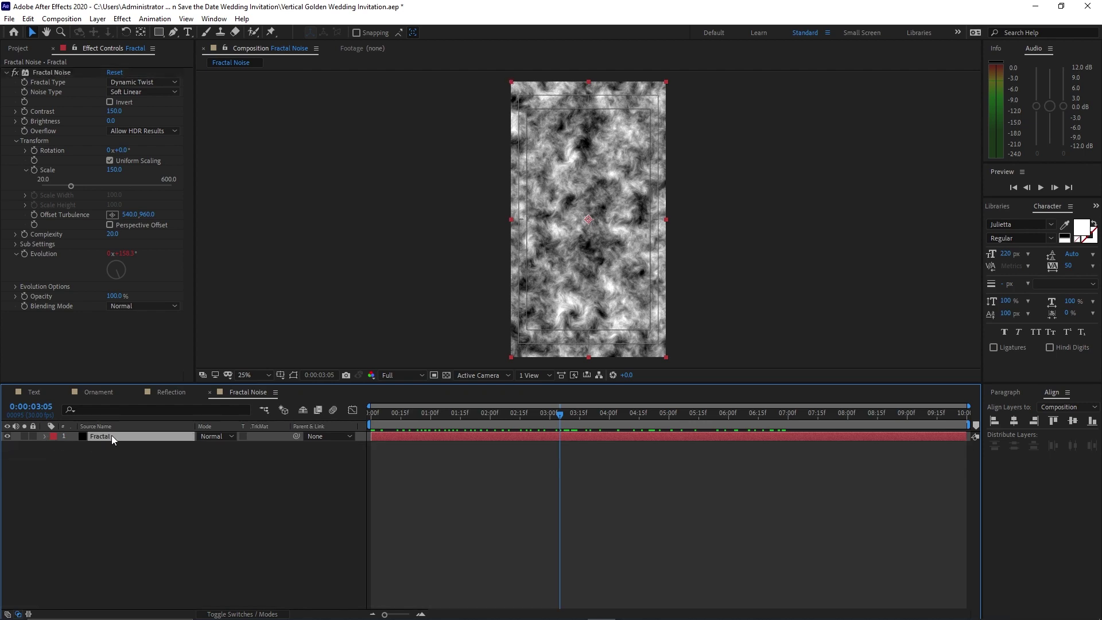
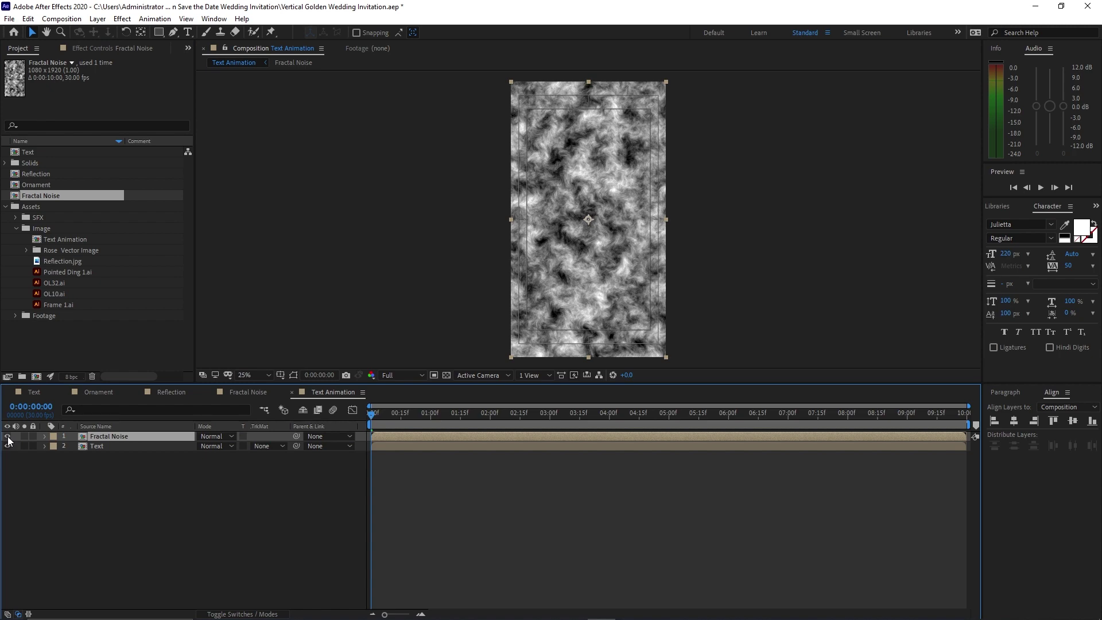
Step: Hide the Fractal Noise layer and apply CC Image Wipe to the Text layer with Fractal Noise as its gradient layer
{"action": "left_click", "coordinate": [8, 437]}
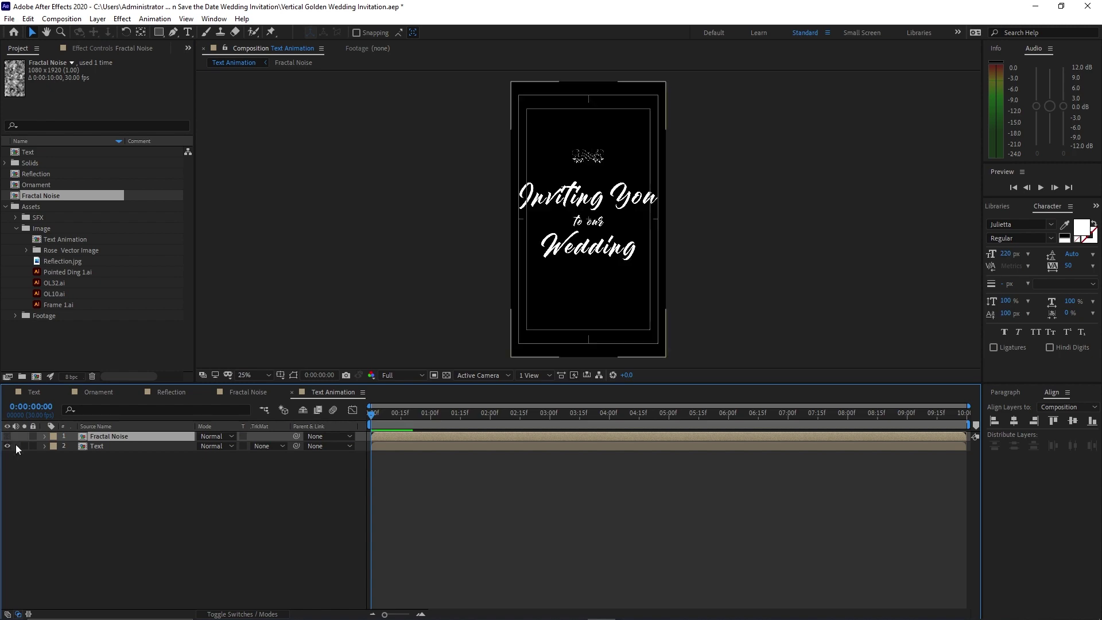
{"action": "left_click", "coordinate": [108, 445]}
{"action": "left_click", "coordinate": [123, 20]}
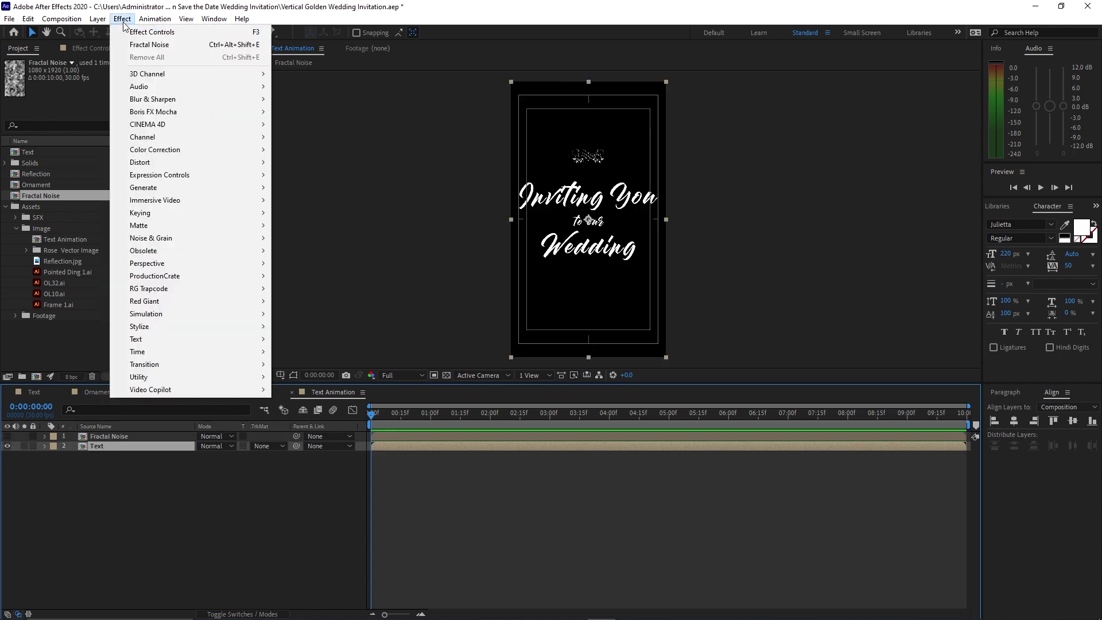
{"action": "mouse_move", "coordinate": [159, 361]}
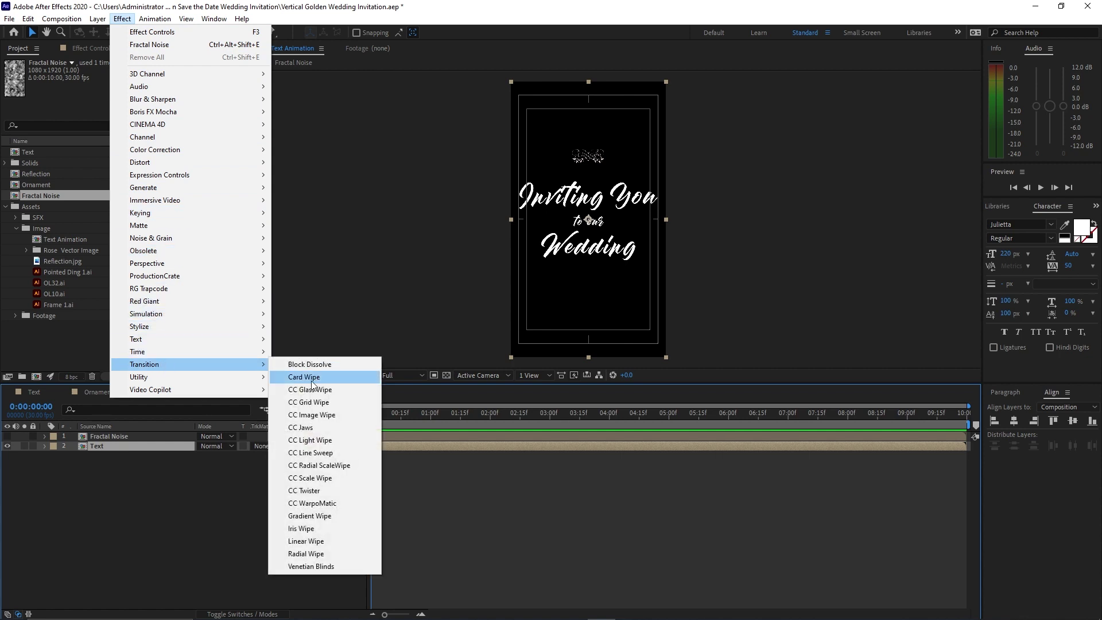
{"action": "left_click", "coordinate": [322, 416]}
{"action": "left_click", "coordinate": [18, 111]}
{"action": "left_click", "coordinate": [116, 121]}
{"action": "left_click", "coordinate": [146, 148]}
Step: Animate the Text layer's CC Image Wipe Completion from 100% at 0:00:01:00 to 0% at 0:00:03:00
{"action": "left_click_drag", "start_coordinate": [375, 414], "coordinate": [432, 421]}
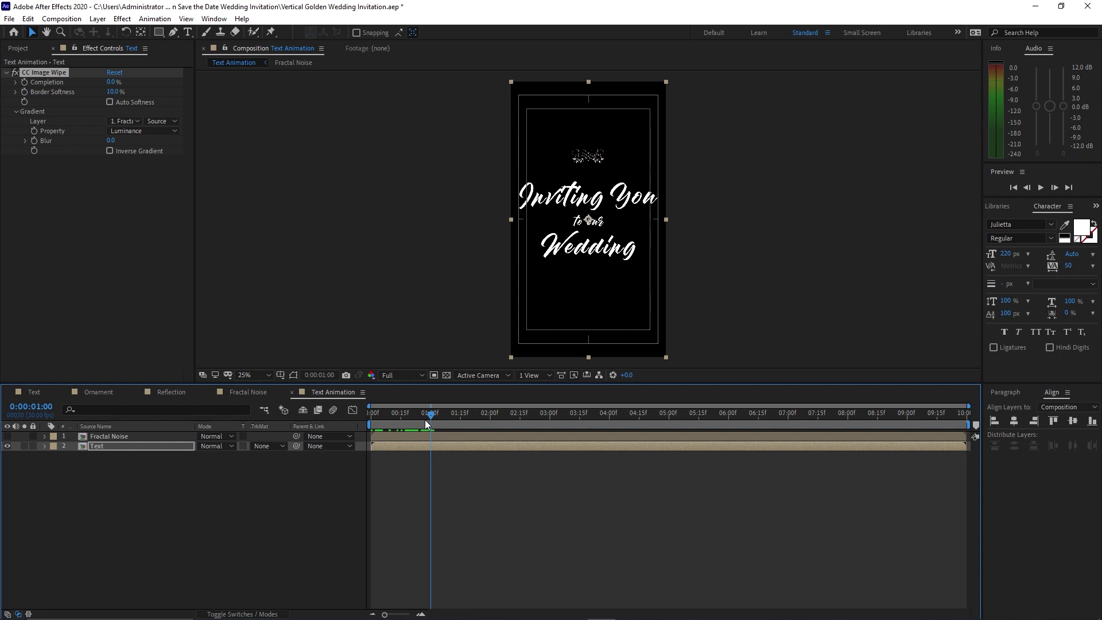
{"action": "left_click", "coordinate": [24, 82]}
{"action": "left_click_drag", "start_coordinate": [109, 85], "coordinate": [172, 86]}
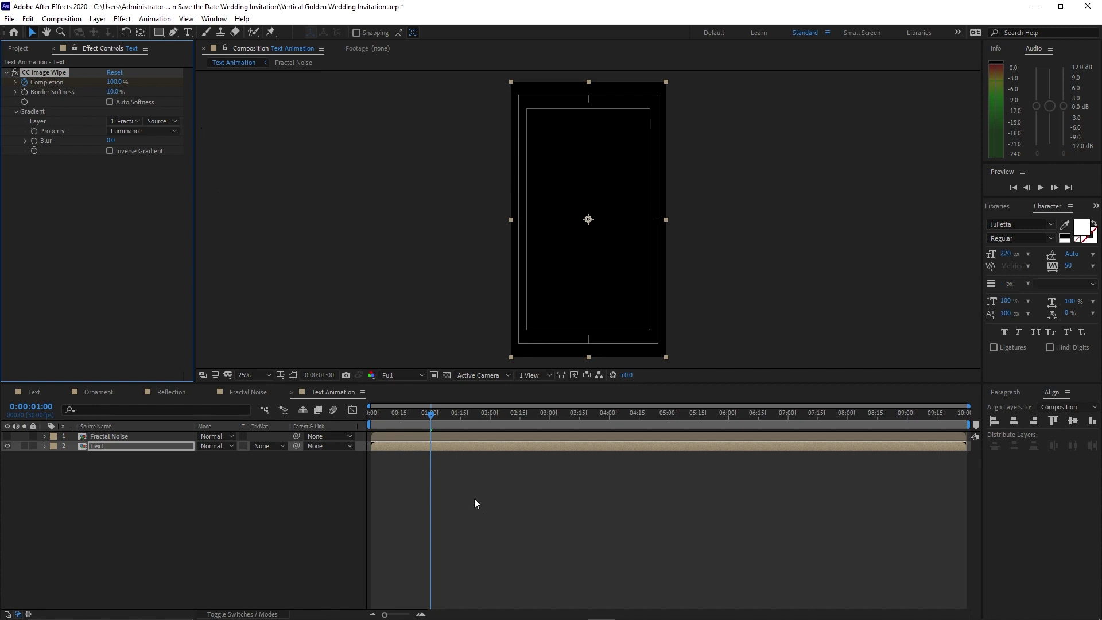
{"action": "left_click_drag", "start_coordinate": [434, 416], "coordinate": [550, 439]}
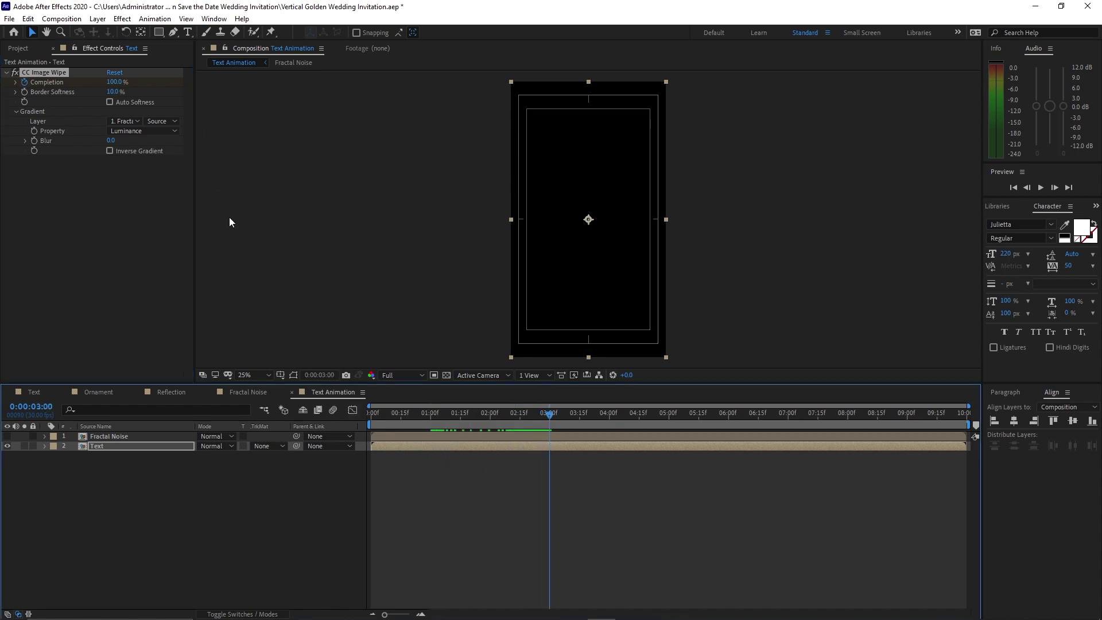
{"action": "left_click_drag", "start_coordinate": [116, 85], "coordinate": [55, 82]}
Step: Hold CC Image Wipe's Completion at 0% with a keyframe at 0:00:07:28 and bring it to 100% at 0:00:09:29
{"action": "left_click_drag", "start_coordinate": [552, 415], "coordinate": [843, 421]}
{"action": "key", "text": "u"}
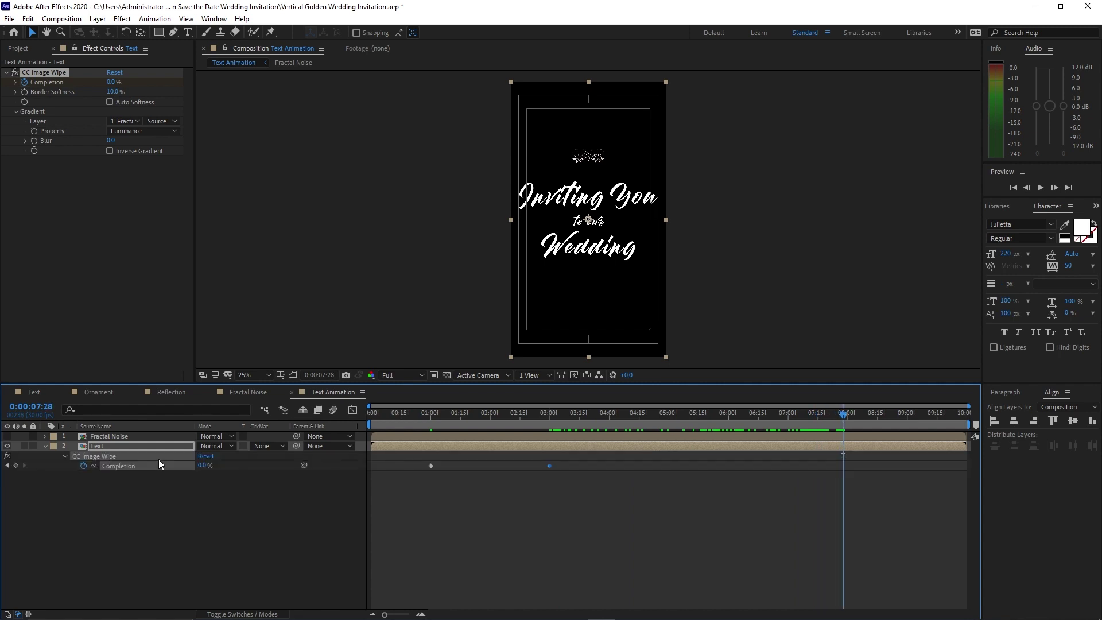
{"action": "left_click", "coordinate": [15, 465]}
{"action": "left_click", "coordinate": [851, 417]}
{"action": "left_click_drag", "start_coordinate": [850, 417], "coordinate": [971, 419]}
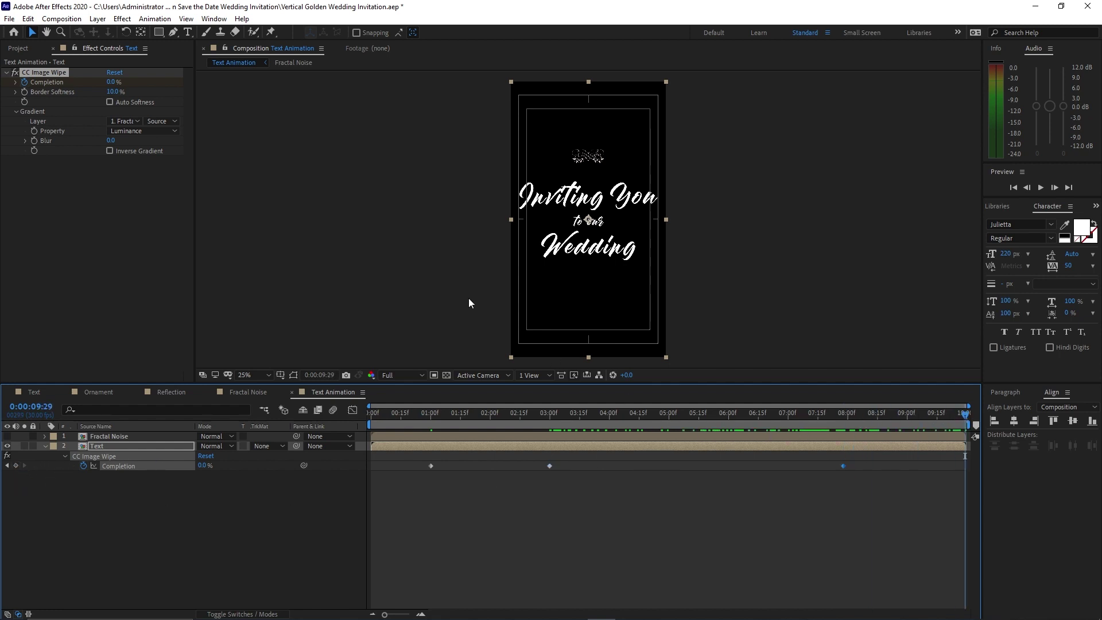
{"action": "left_click_drag", "start_coordinate": [113, 82], "coordinate": [212, 90]}
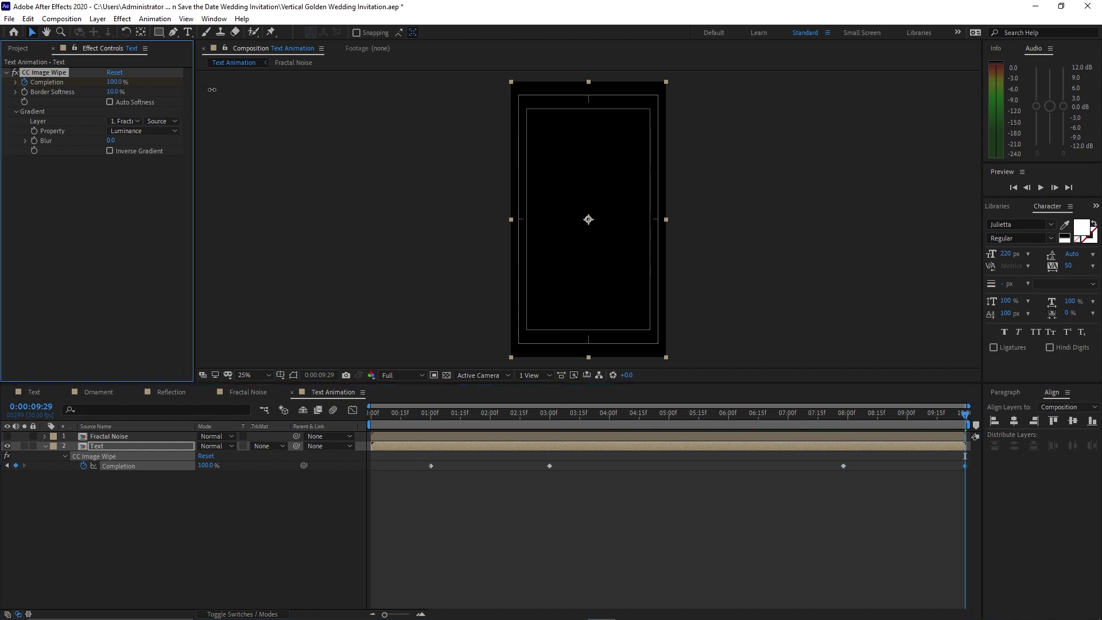
Step: Add an adjustment layer above the Text layer and apply the Turbulent Displace effect to it
{"action": "left_click", "coordinate": [97, 19]}
{"action": "mouse_move", "coordinate": [110, 33]}
{"action": "left_click", "coordinate": [312, 108]}
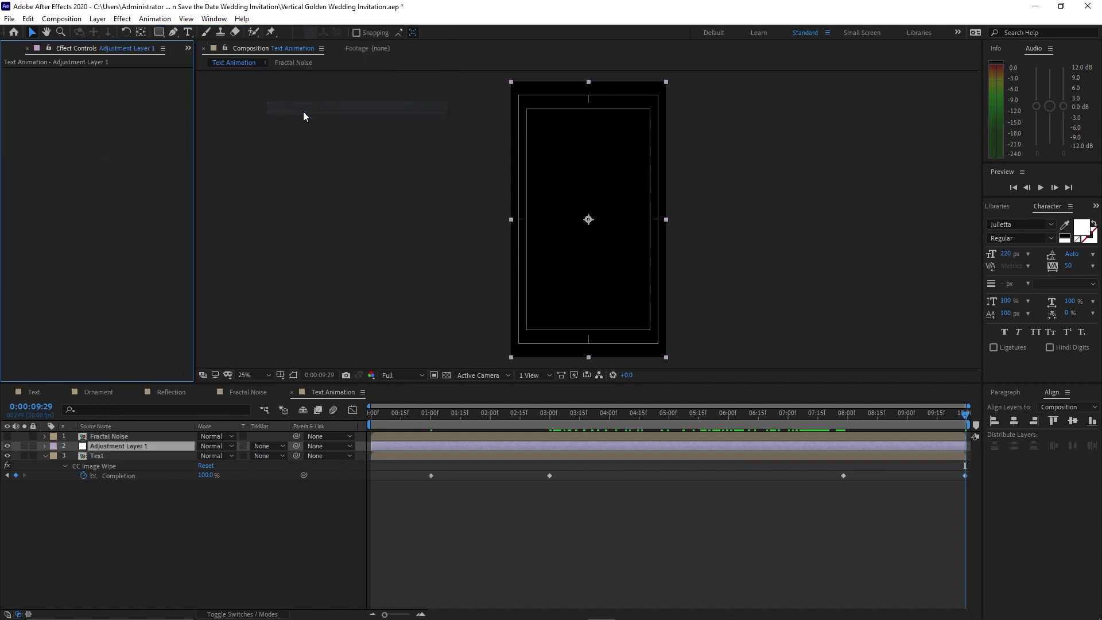
{"action": "left_click", "coordinate": [122, 19]}
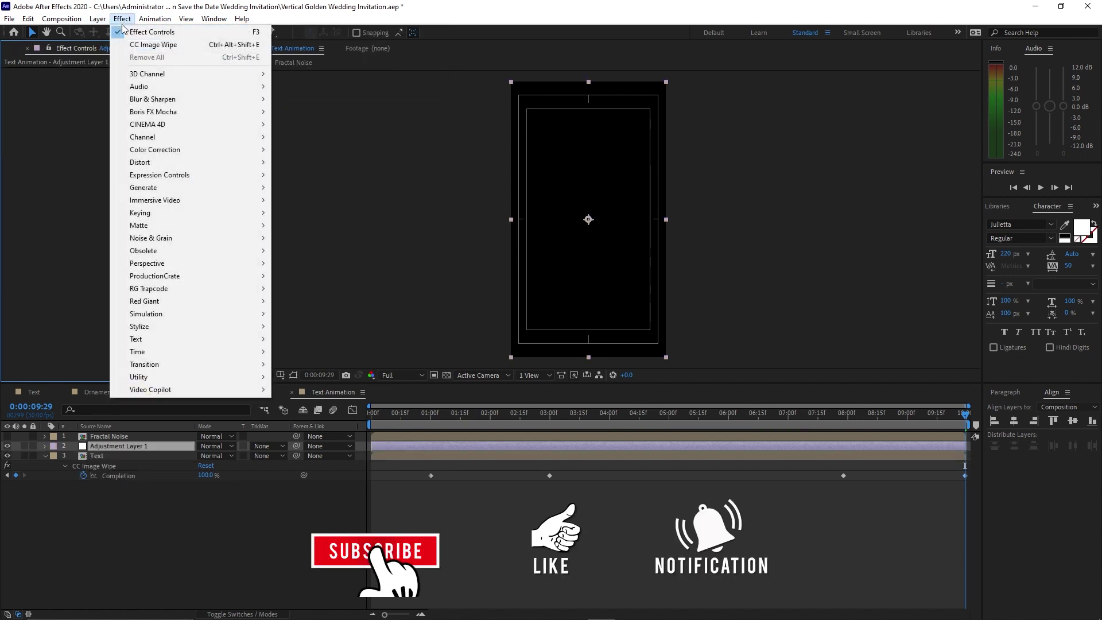
{"action": "mouse_move", "coordinate": [141, 162]}
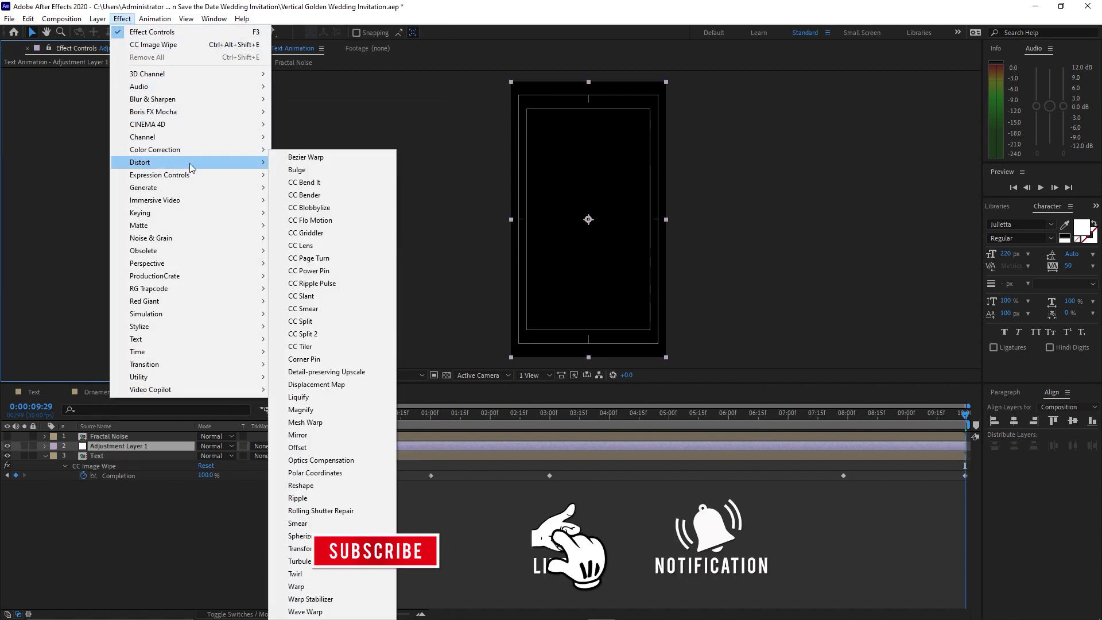
{"action": "left_click", "coordinate": [299, 560]}
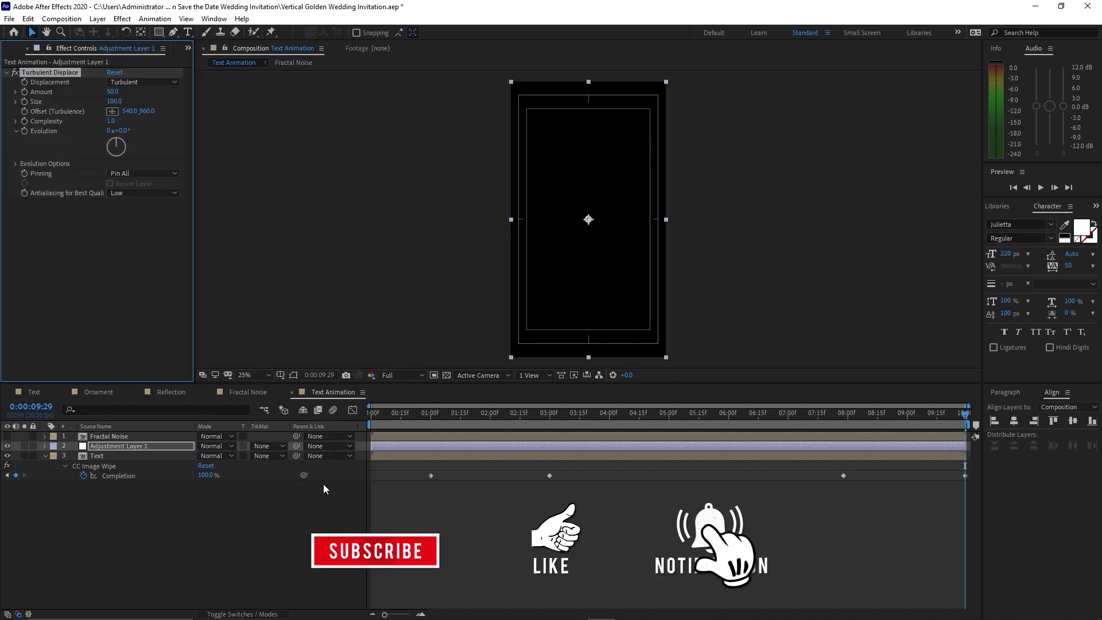
Step: Keyframe Turbulent Displace's Amount at 100 at 0:00:01:00, 50 at 0:00:03:00 and 0 at 0:00:05:00
{"action": "left_click", "coordinate": [431, 414]}
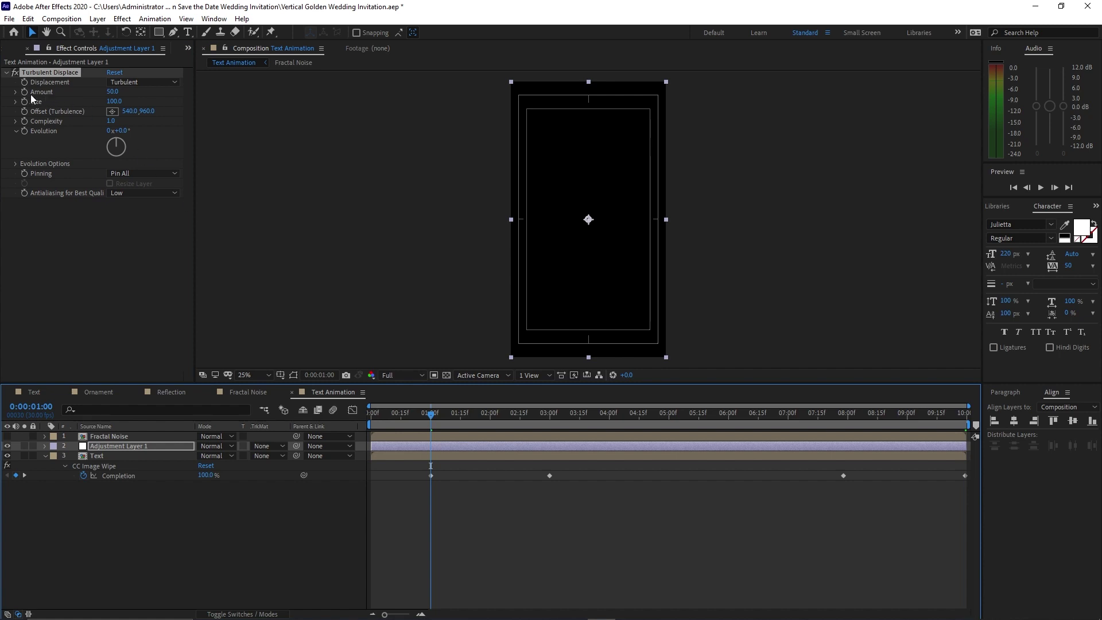
{"action": "left_click", "coordinate": [113, 92]}
{"action": "type", "text": "1"}
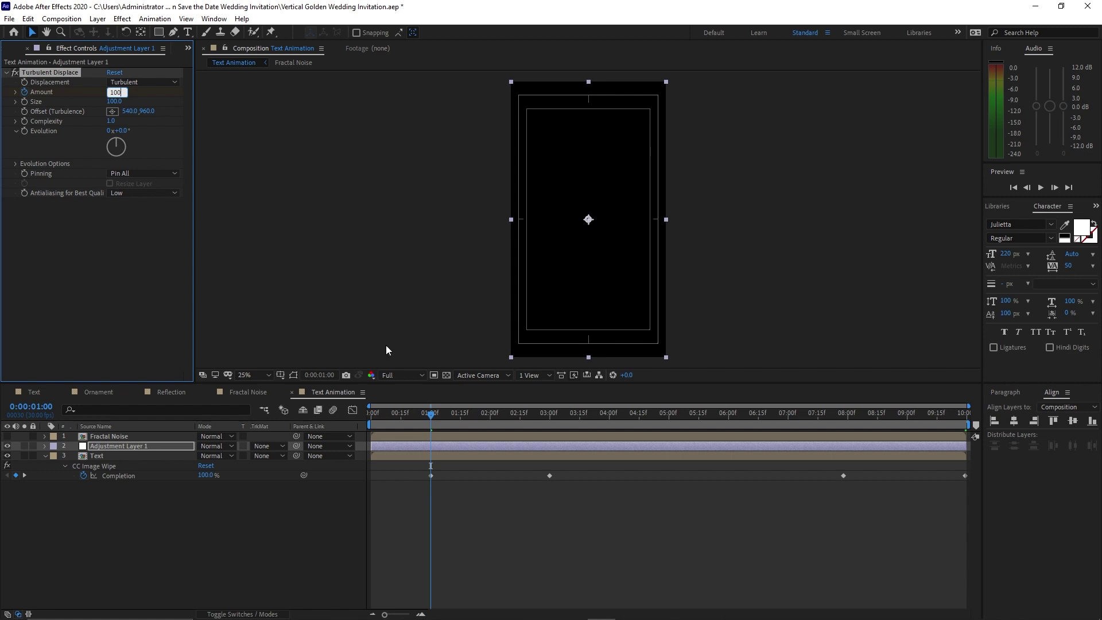
{"action": "left_click", "coordinate": [550, 421]}
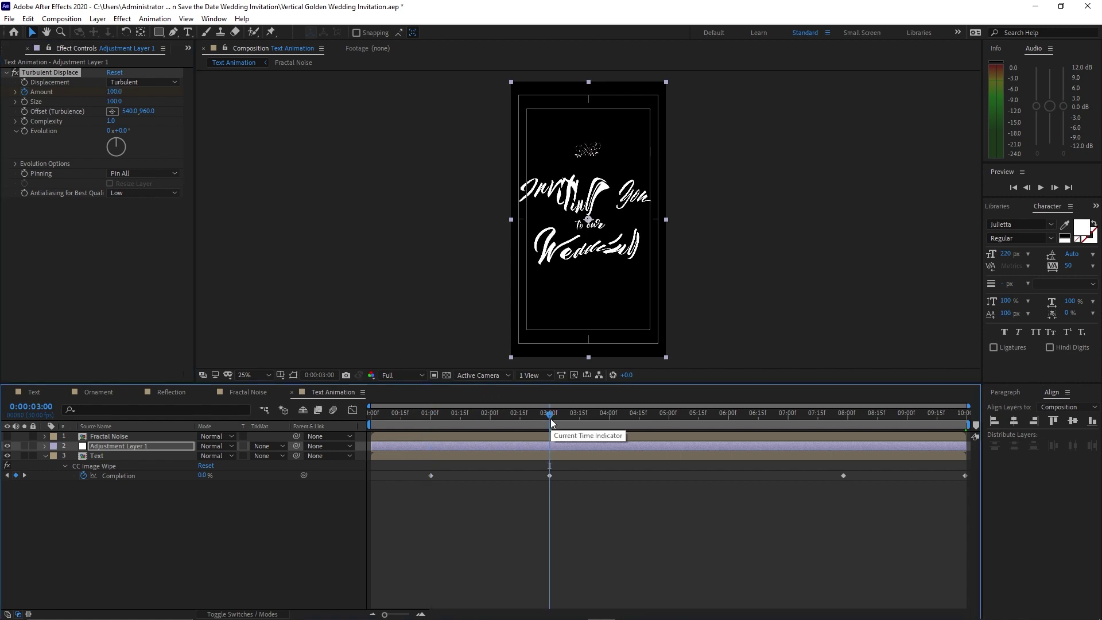
{"action": "left_click", "coordinate": [114, 92]}
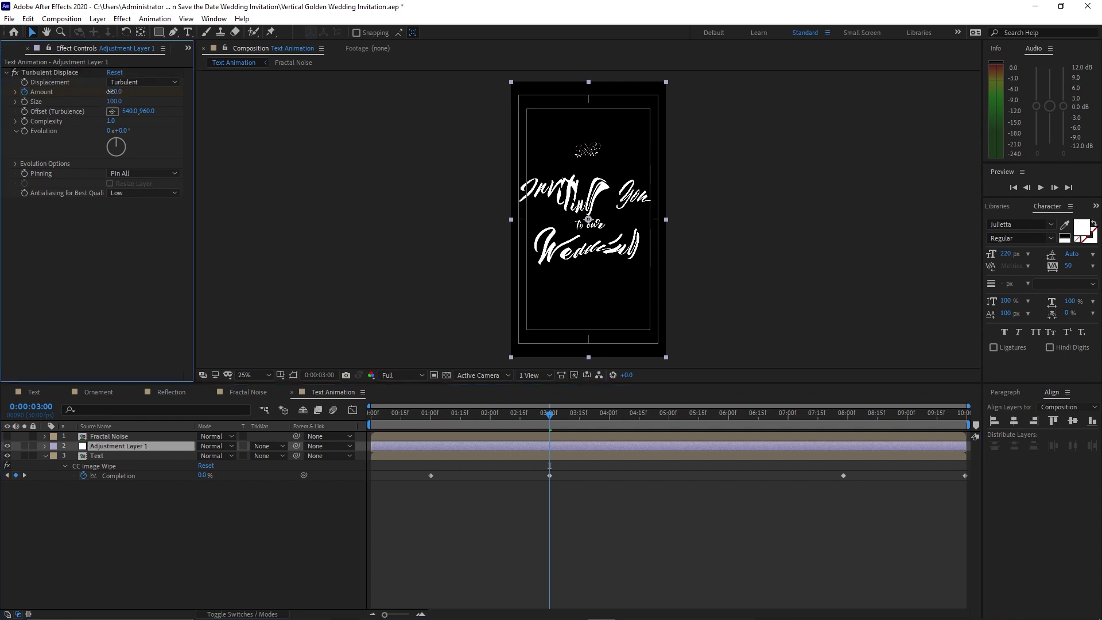
{"action": "type", "text": "50"}
{"action": "left_click_drag", "start_coordinate": [555, 417], "coordinate": [671, 425]}
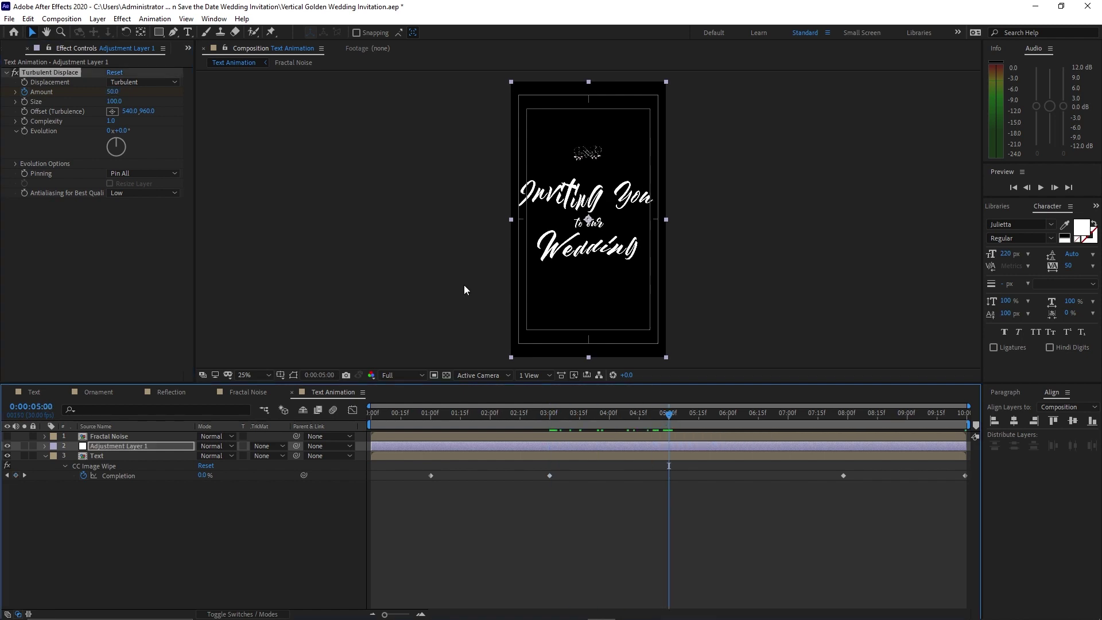
{"action": "left_click", "coordinate": [109, 93]}
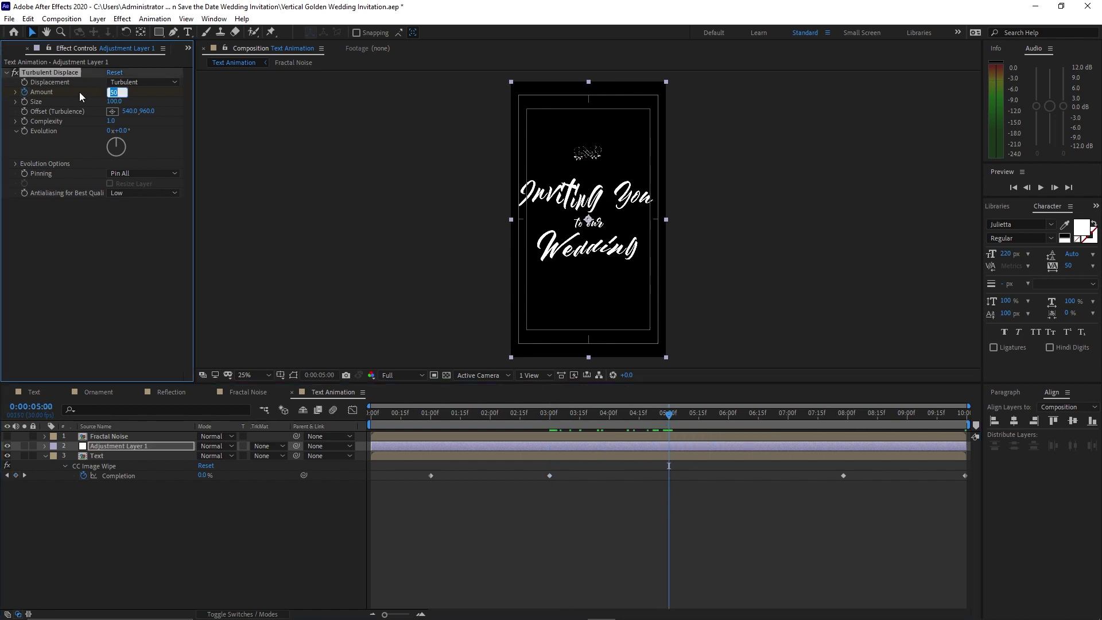
{"action": "type", "text": "0"}
Step: Split the adjustment layer at 0:00:05:00 and delete the part after the split
{"action": "left_click", "coordinate": [27, 19]}
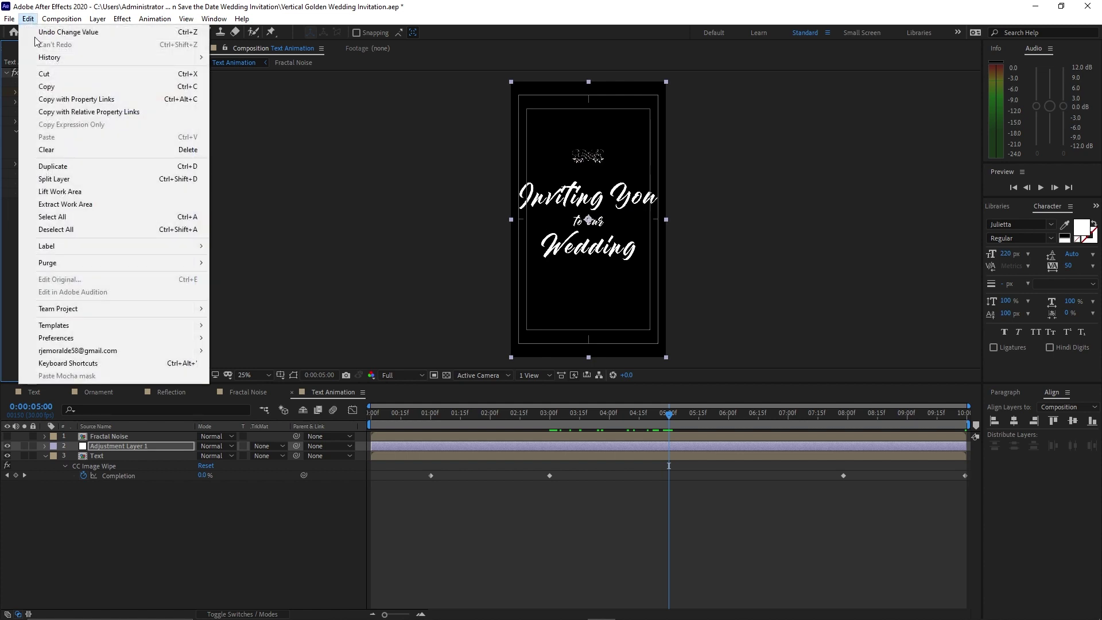
{"action": "left_click", "coordinate": [54, 178]}
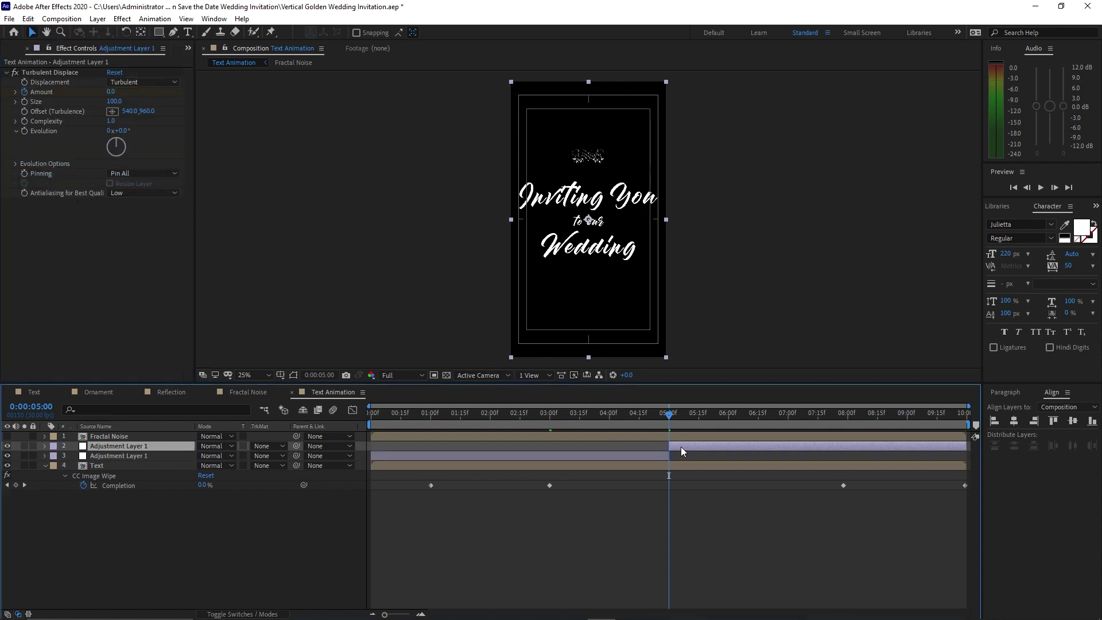
{"action": "key", "text": "Delete"}
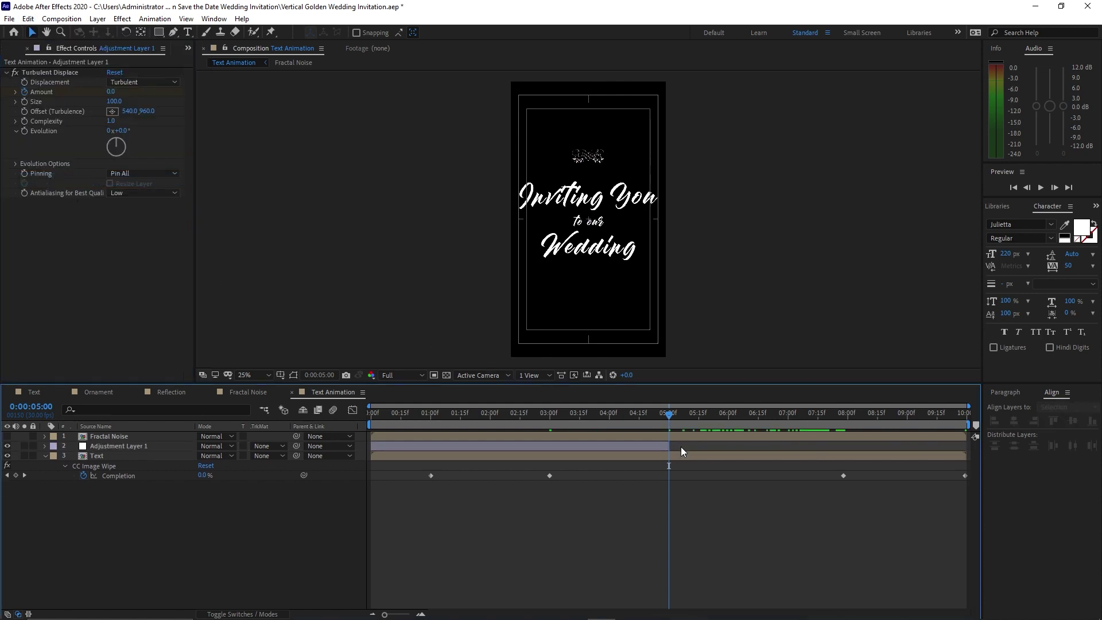
Step: Split the remaining adjustment layer at 0:00:01:00 and delete the part before the split
{"action": "left_click", "coordinate": [430, 417]}
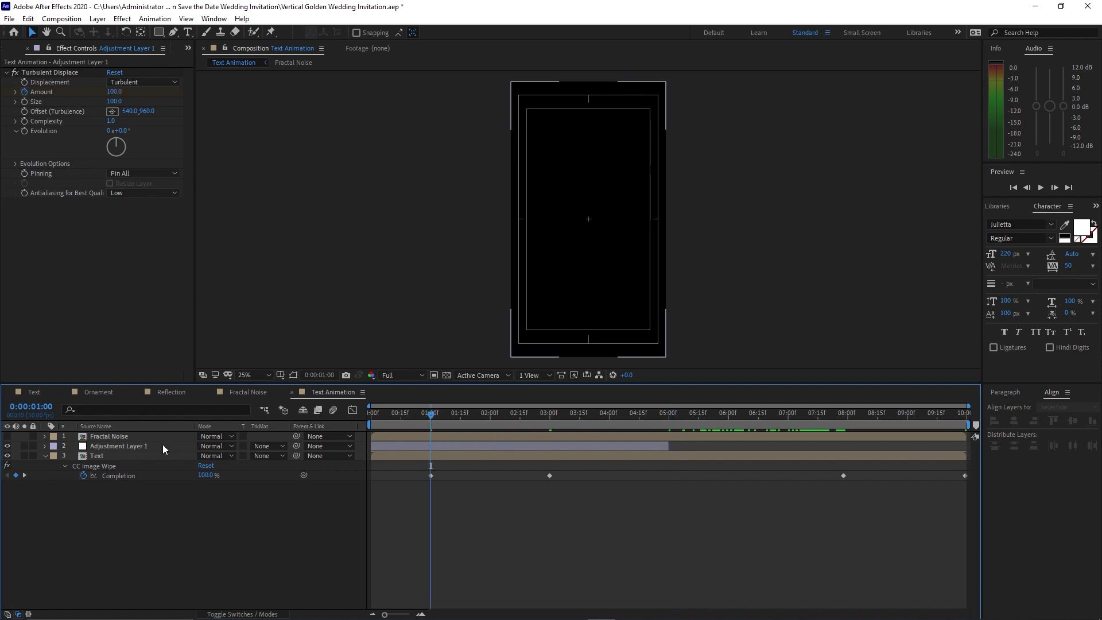
{"action": "left_click", "coordinate": [162, 445]}
{"action": "left_click", "coordinate": [27, 19]}
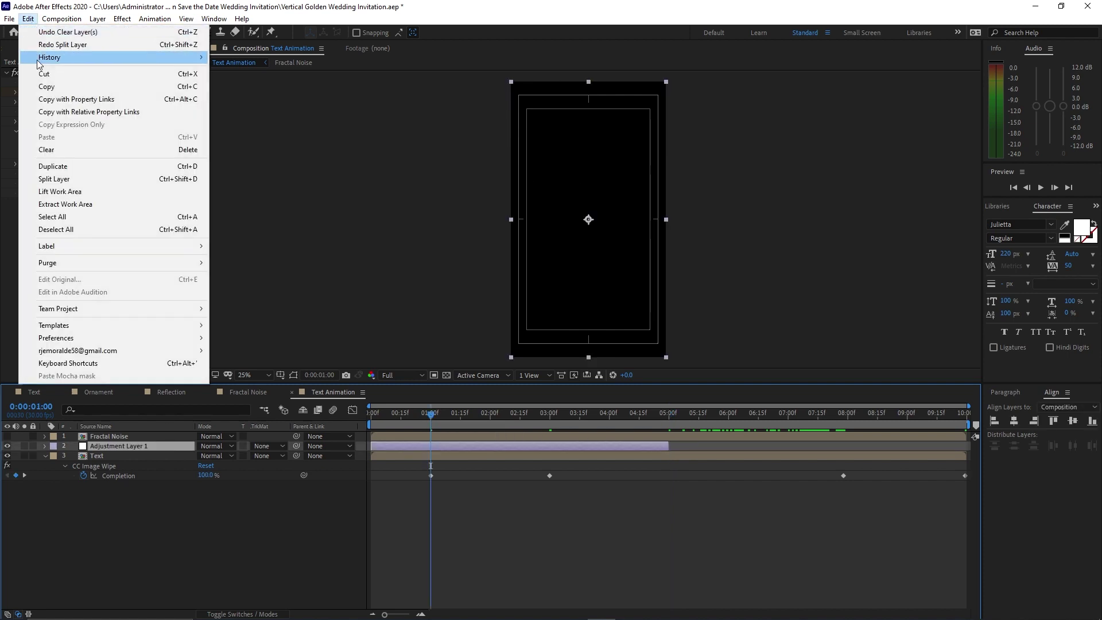
{"action": "left_click", "coordinate": [53, 178]}
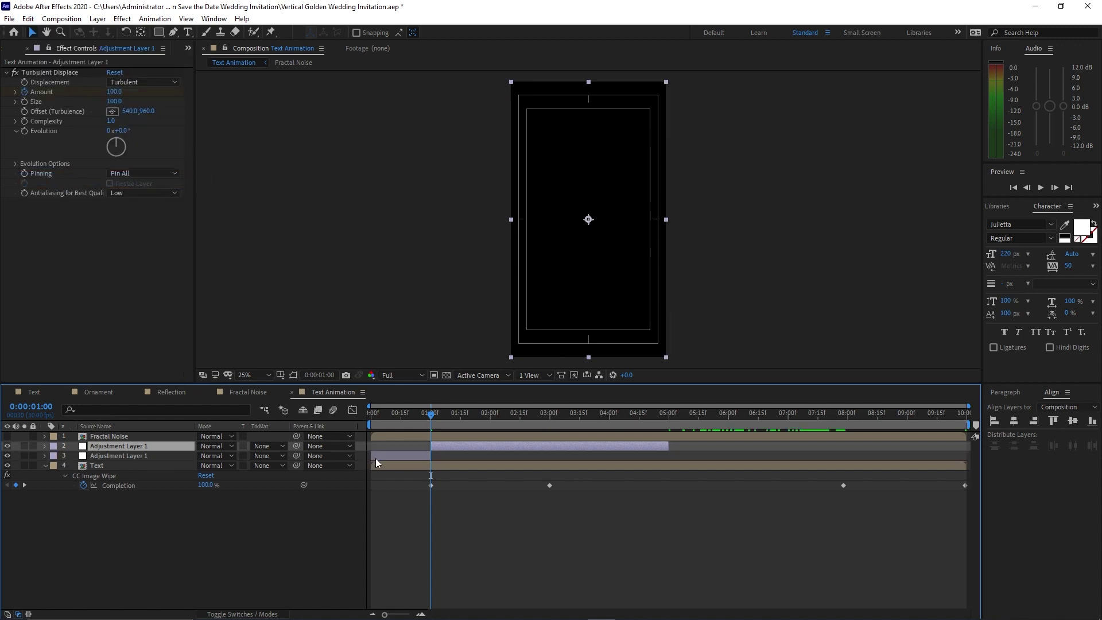
{"action": "left_click", "coordinate": [375, 457]}
{"action": "key", "text": "Delete"}
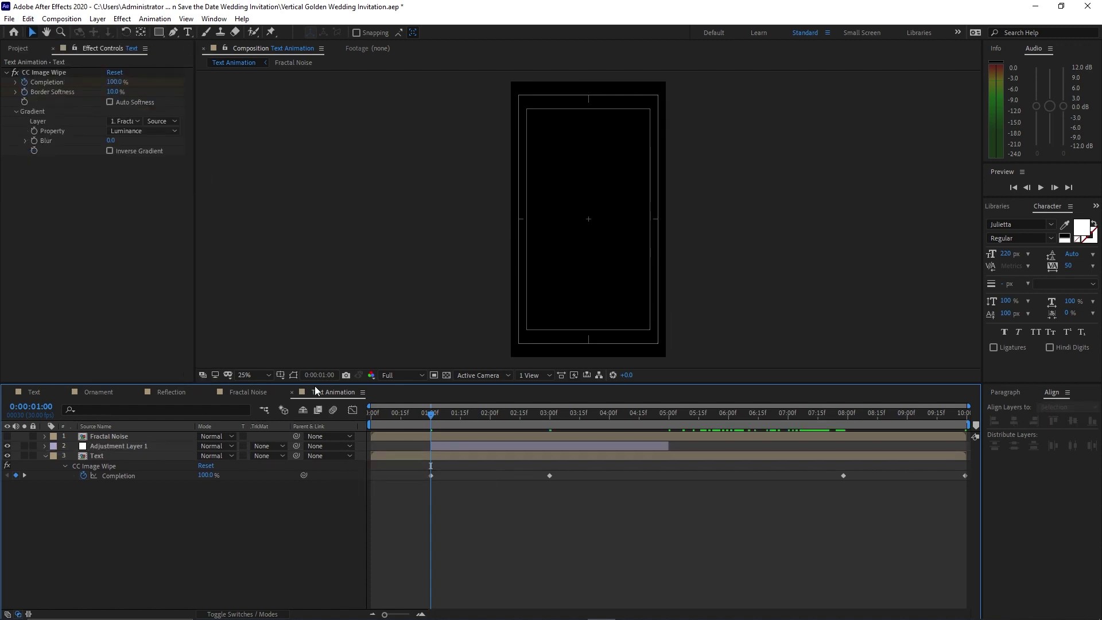
Step: Add a null object to the Text Animation composition and keyframe its Scale at 80% at 0:00:01:00
{"action": "left_click", "coordinate": [97, 18]}
{"action": "mouse_move", "coordinate": [126, 32]}
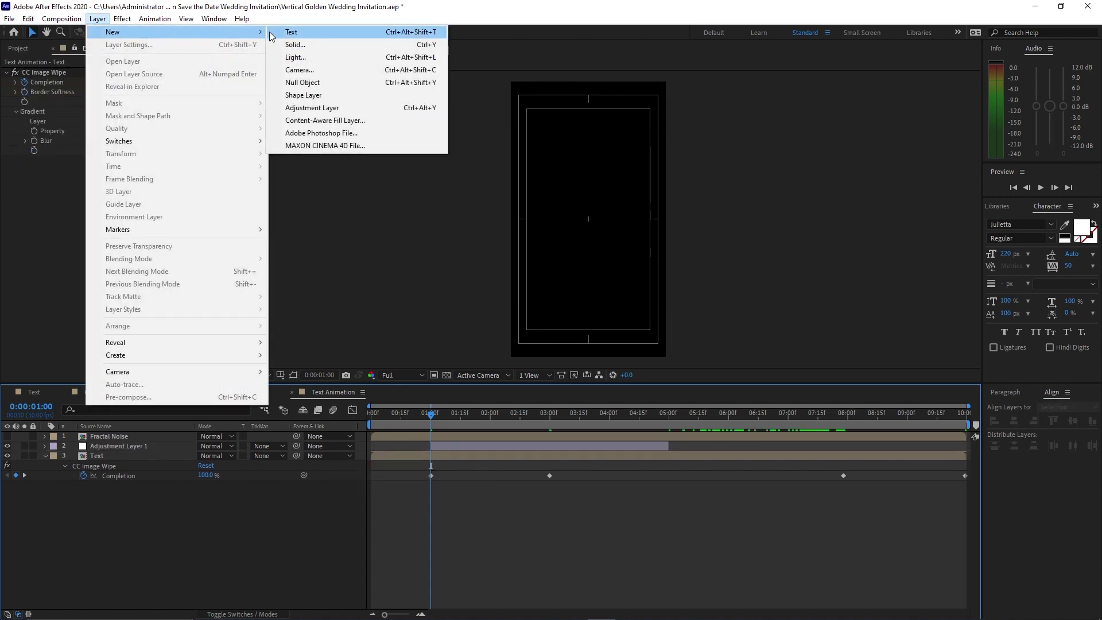
{"action": "left_click", "coordinate": [293, 83]}
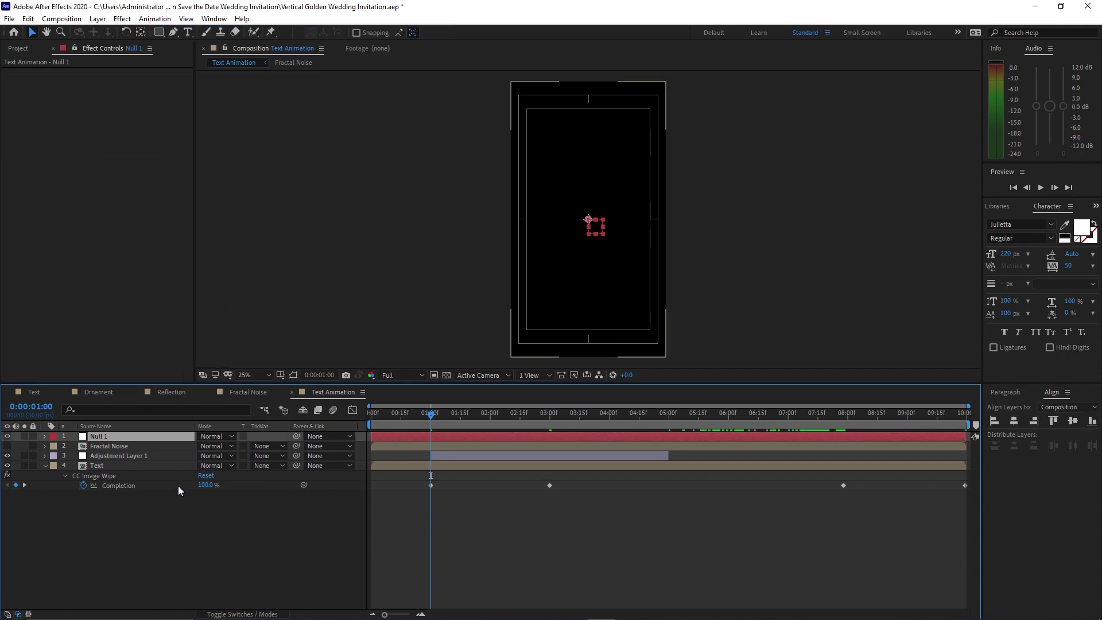
{"action": "key", "text": "s"}
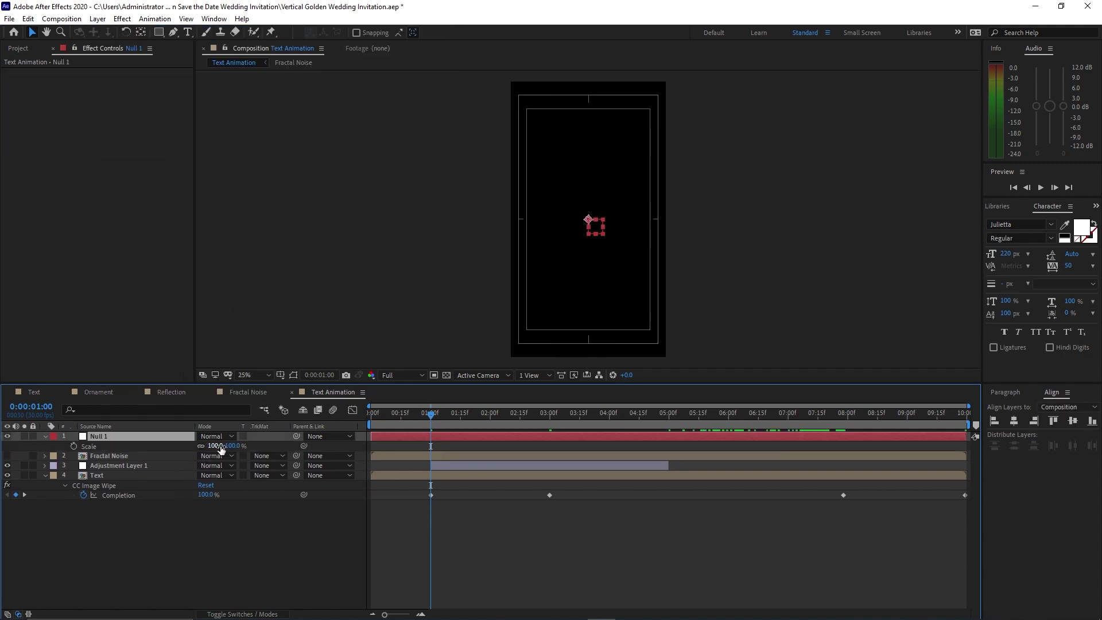
{"action": "left_click", "coordinate": [220, 446]}
{"action": "type", "text": "80"}
{"action": "left_click", "coordinate": [74, 447]}
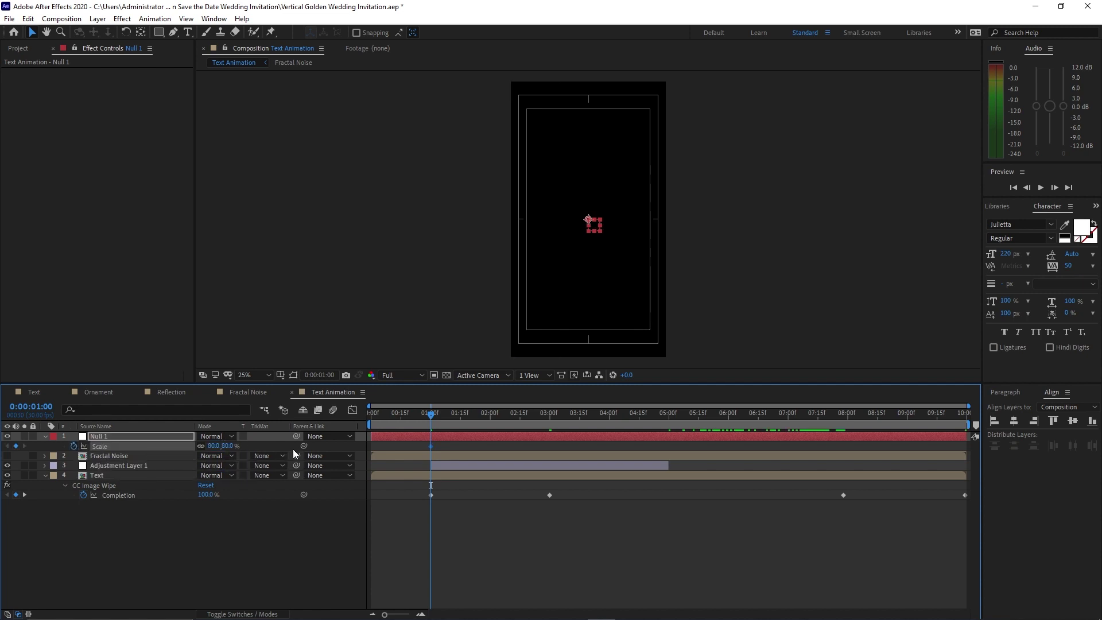
Step: Keyframe the null's Scale at 100% at 0:00:09:29 and preview the text animation
{"action": "left_click_drag", "start_coordinate": [430, 414], "coordinate": [964, 375]}
{"action": "left_click", "coordinate": [229, 446]}
{"action": "type", "text": "1"}
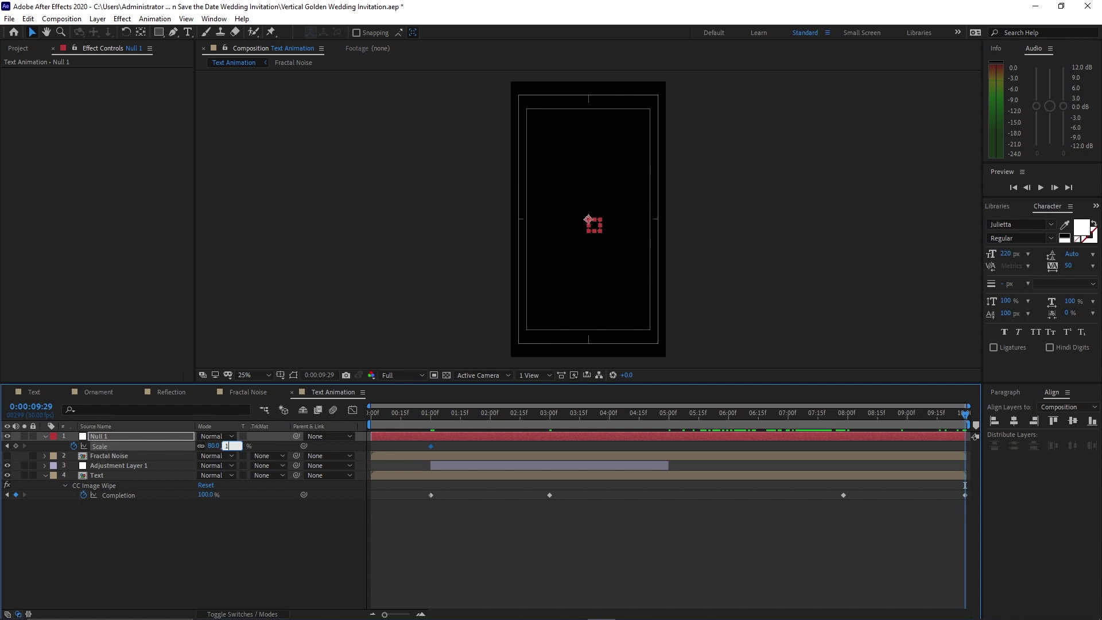
{"action": "type", "text": "00"}
{"action": "left_click", "coordinate": [195, 526]}
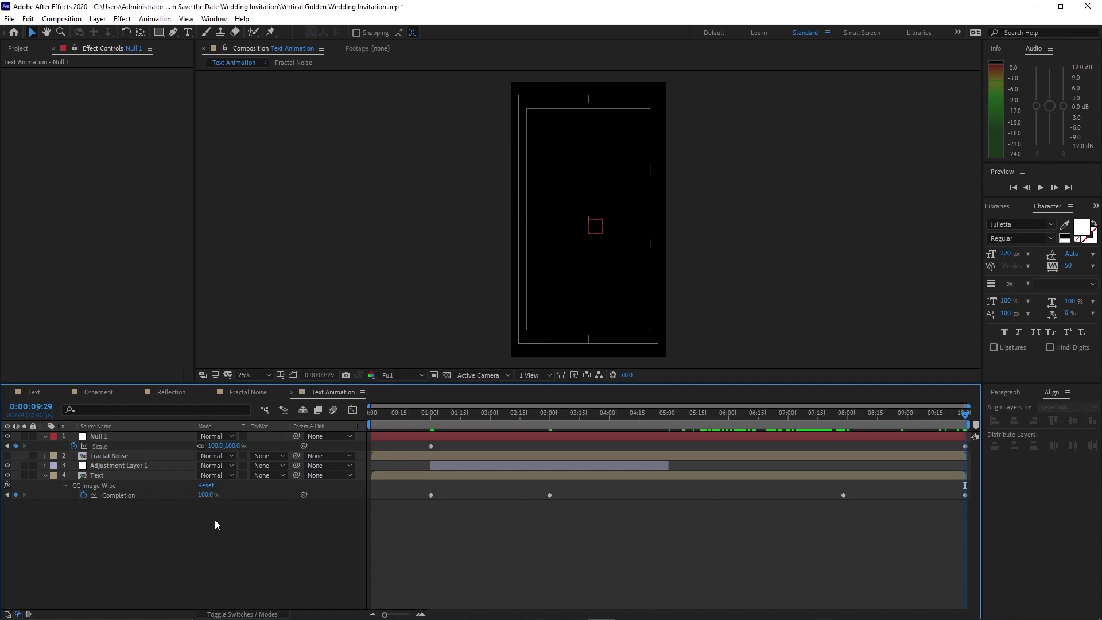
{"action": "left_click", "coordinate": [1041, 190]}
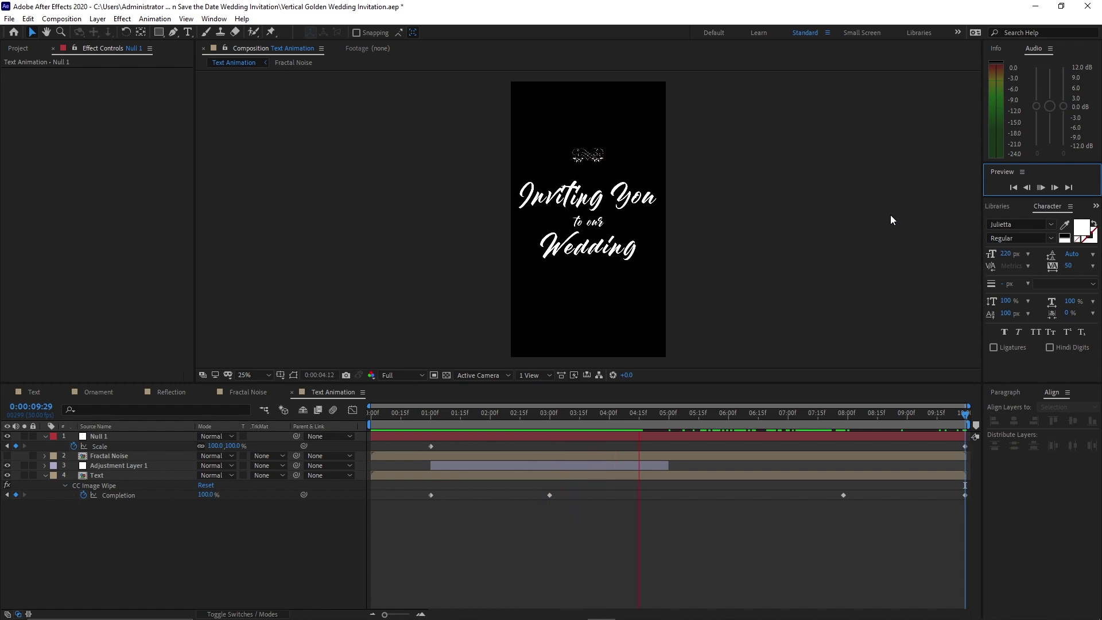
{"action": "key", "text": "space"}
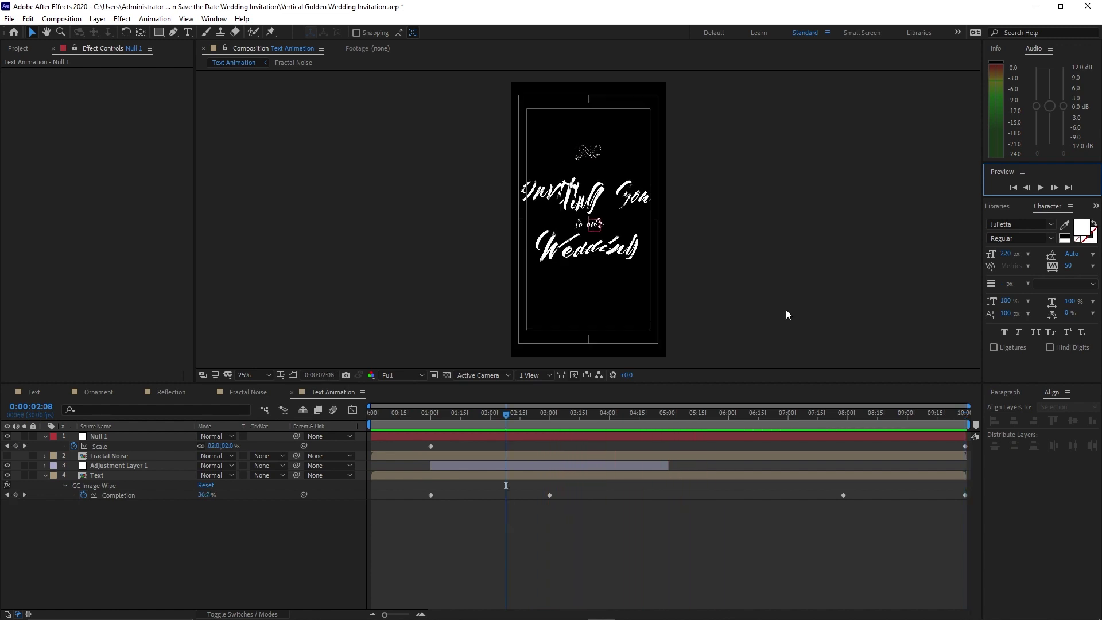
Step: Create a new 1080 x 1920 composition named Text Animation Final
{"action": "left_click", "coordinate": [61, 18]}
{"action": "left_click", "coordinate": [77, 32]}
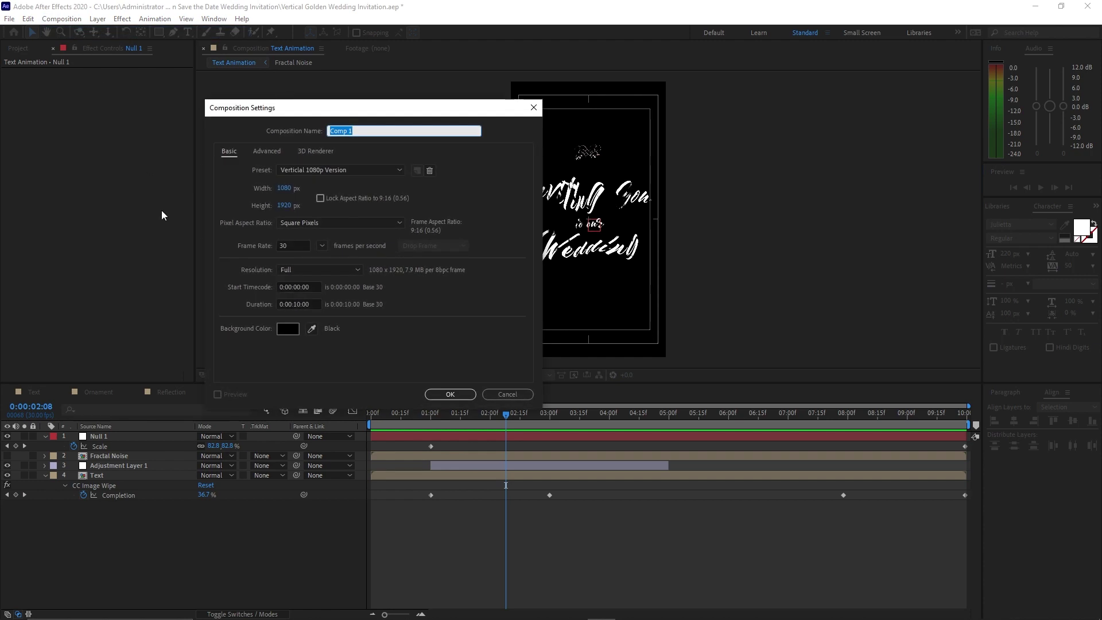
{"action": "type", "text": "Text Animation Final"}
{"action": "left_click", "coordinate": [439, 392]}
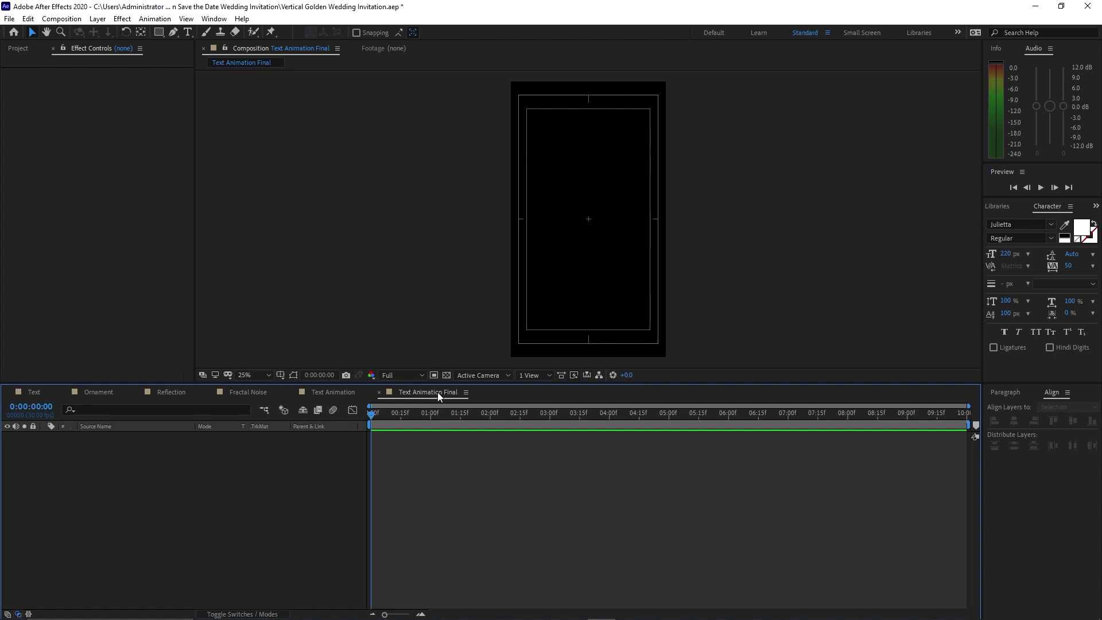
Step: Place the Text Animation composition with Reflection below it in Text Animation Final, and hide the Text Animation layer
{"action": "left_click", "coordinate": [17, 48]}
{"action": "left_click", "coordinate": [84, 163]}
{"action": "left_click_drag", "start_coordinate": [84, 163], "coordinate": [136, 511]}
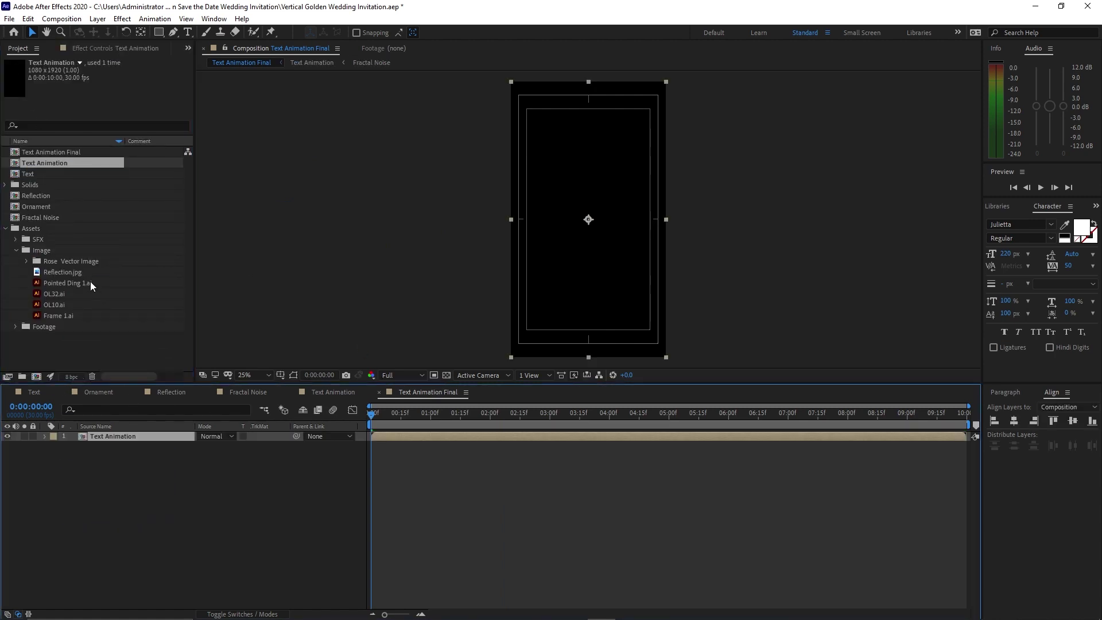
{"action": "left_click", "coordinate": [47, 196]}
{"action": "left_click_drag", "start_coordinate": [46, 196], "coordinate": [81, 503]}
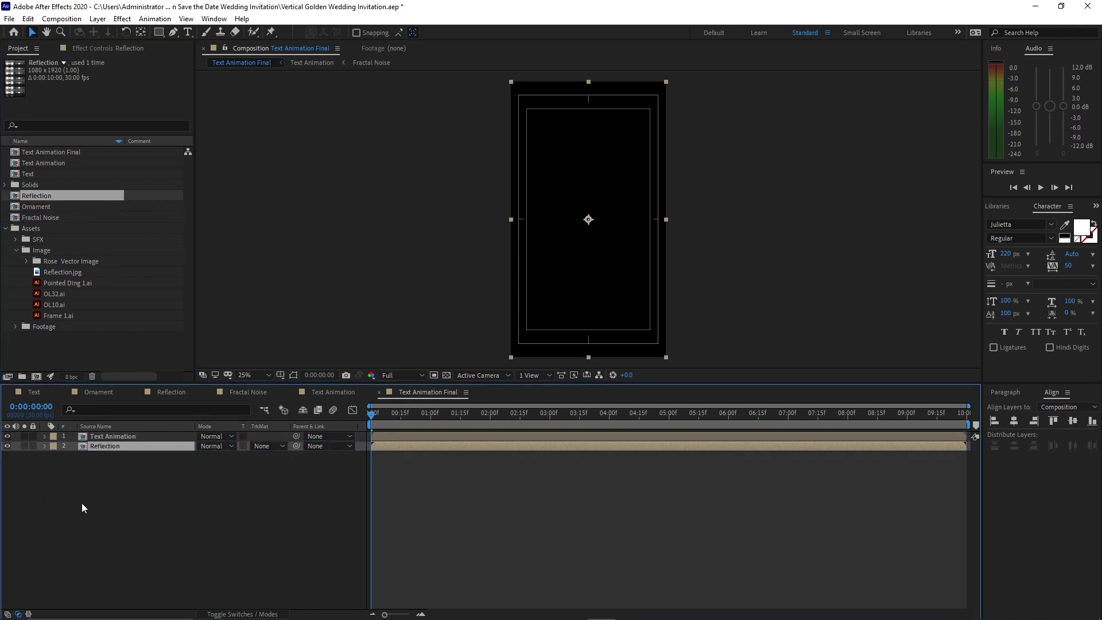
{"action": "left_click", "coordinate": [7, 437]}
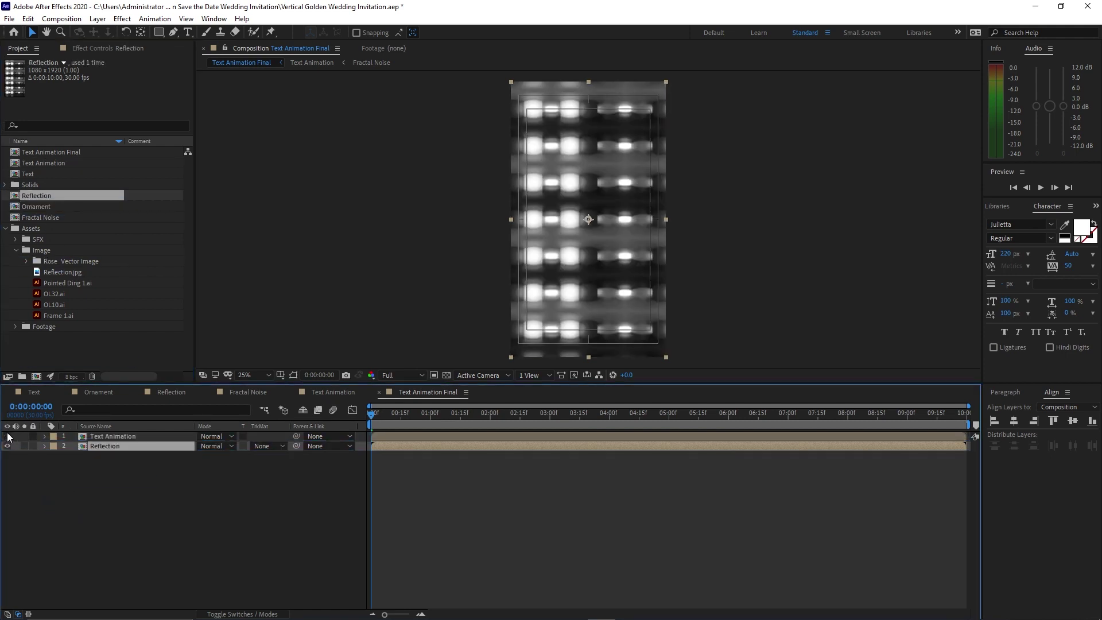
Step: Apply CC Glass to the Reflection layer and use Text Animation as its bump map
{"action": "left_click", "coordinate": [122, 18]}
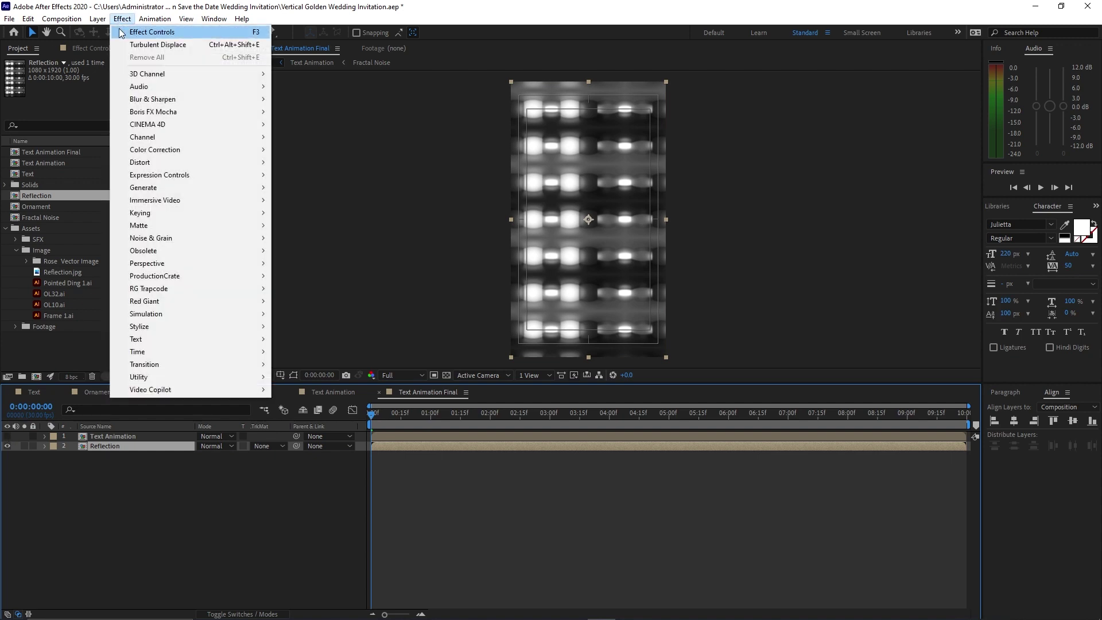
{"action": "mouse_move", "coordinate": [175, 327]}
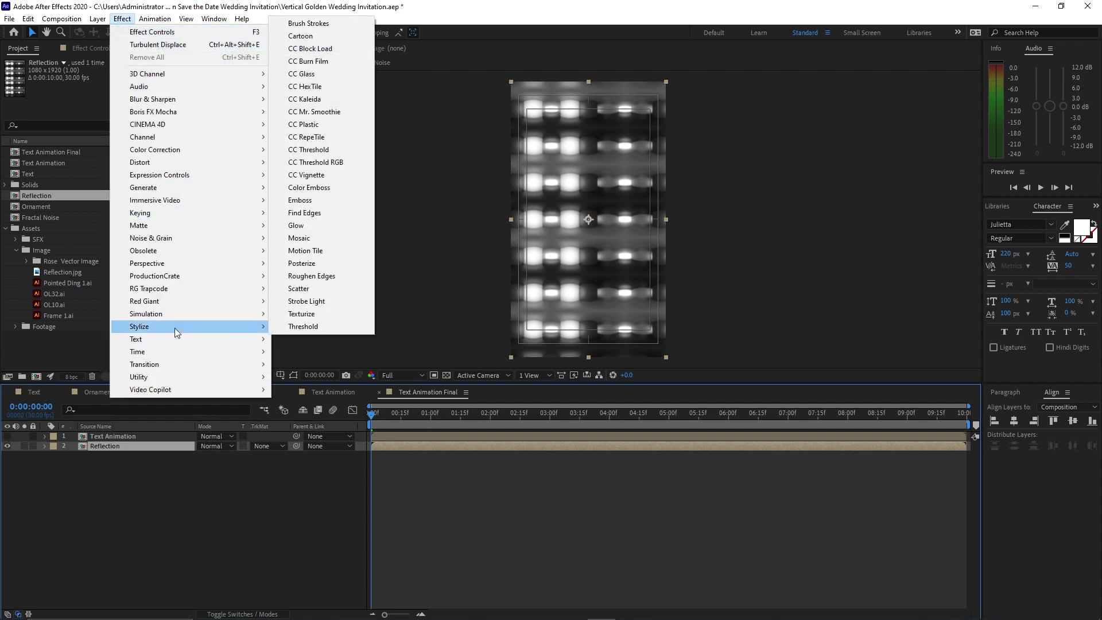
{"action": "left_click", "coordinate": [342, 80]}
{"action": "left_click", "coordinate": [16, 82]}
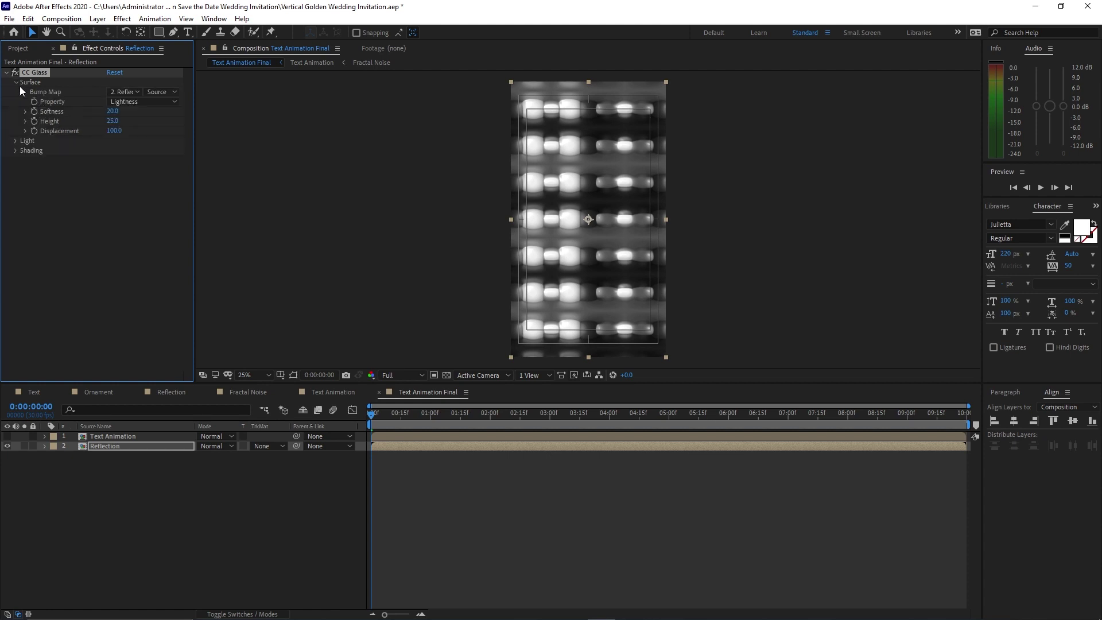
{"action": "left_click", "coordinate": [122, 91]}
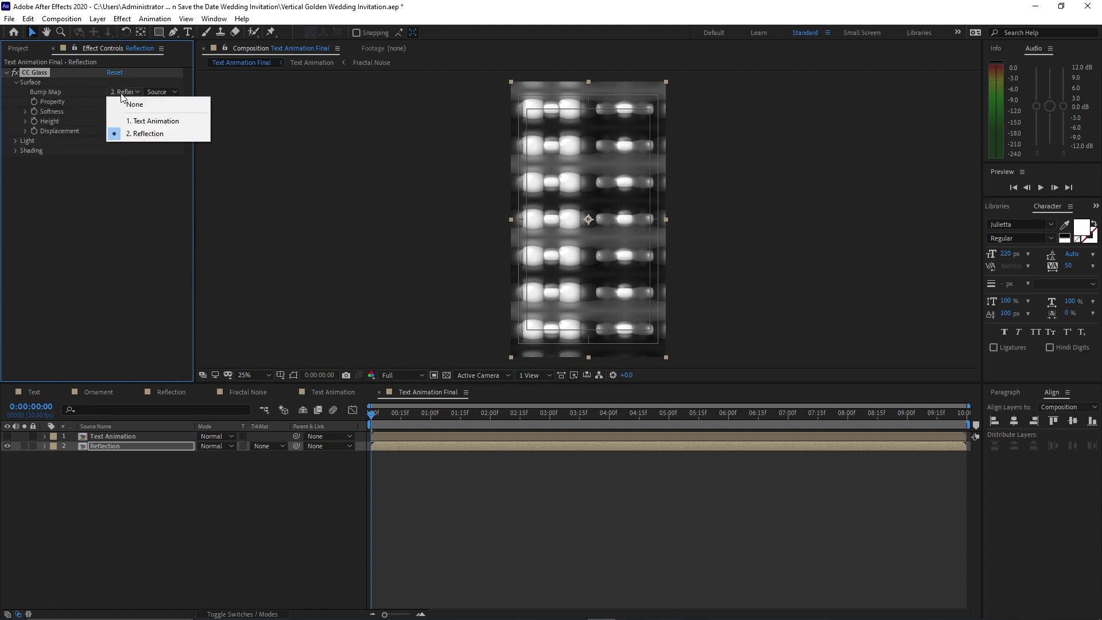
{"action": "left_click", "coordinate": [152, 121]}
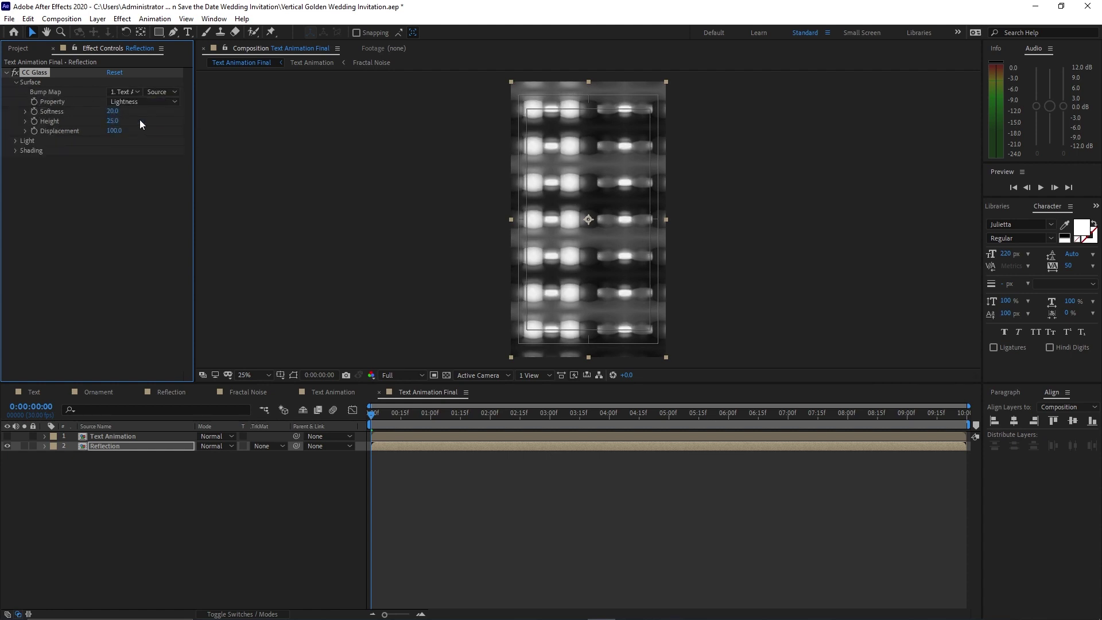
Step: Set CC Glass's Softness to 10, its bump map property to Alpha and its light type to Point Light
{"action": "left_click", "coordinate": [109, 112]}
{"action": "type", "text": "10"}
{"action": "left_click", "coordinate": [129, 98]}
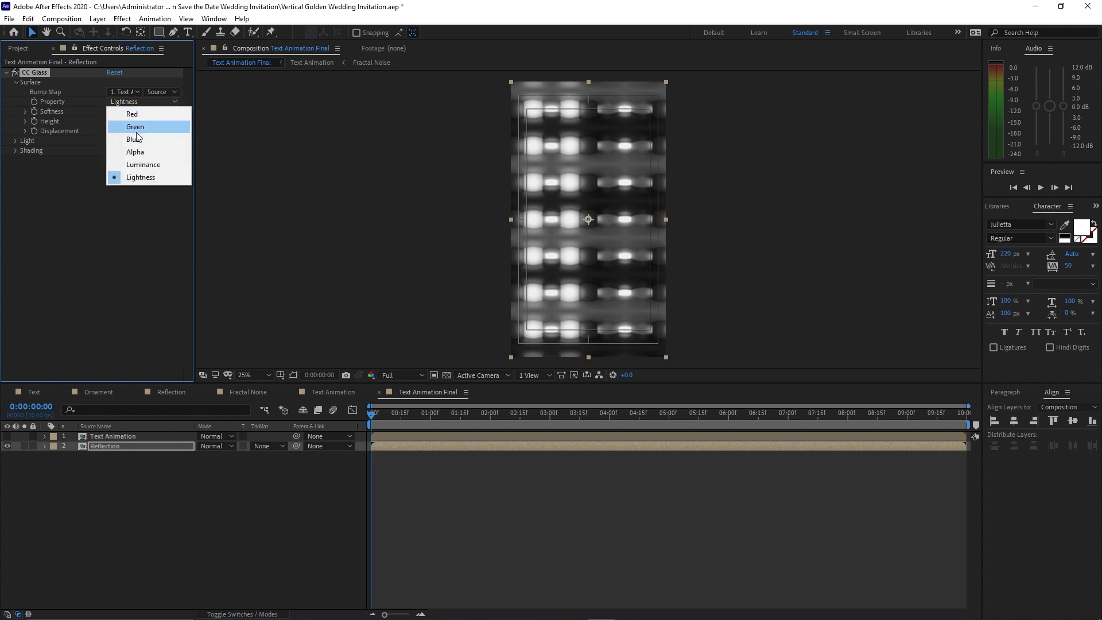
{"action": "left_click", "coordinate": [144, 152]}
{"action": "left_click", "coordinate": [16, 140]}
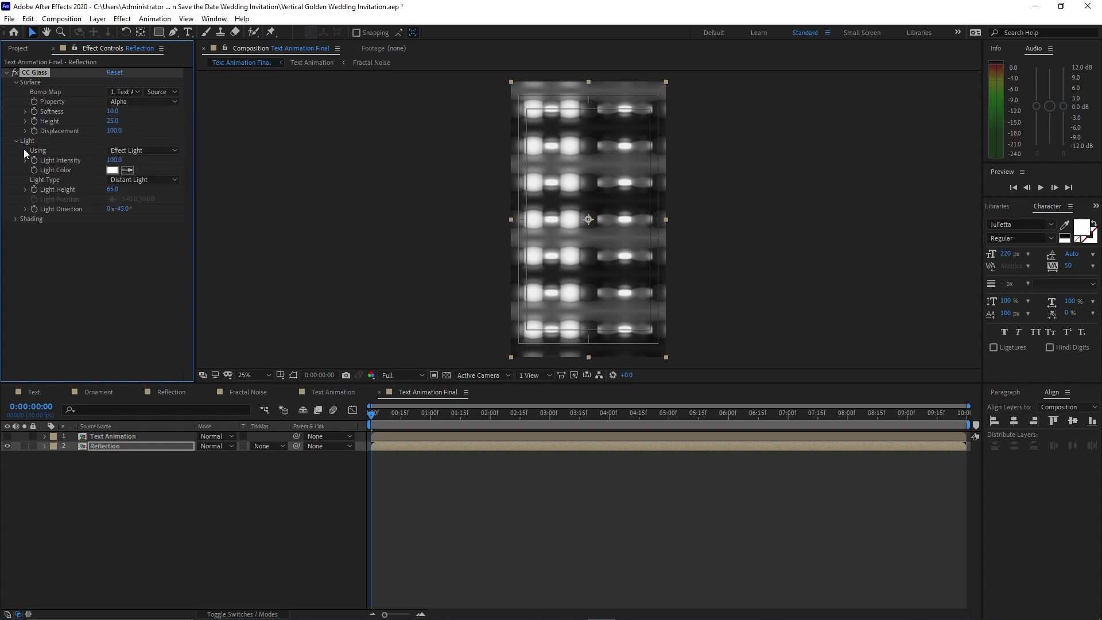
{"action": "left_click", "coordinate": [120, 183]}
{"action": "left_click", "coordinate": [131, 206]}
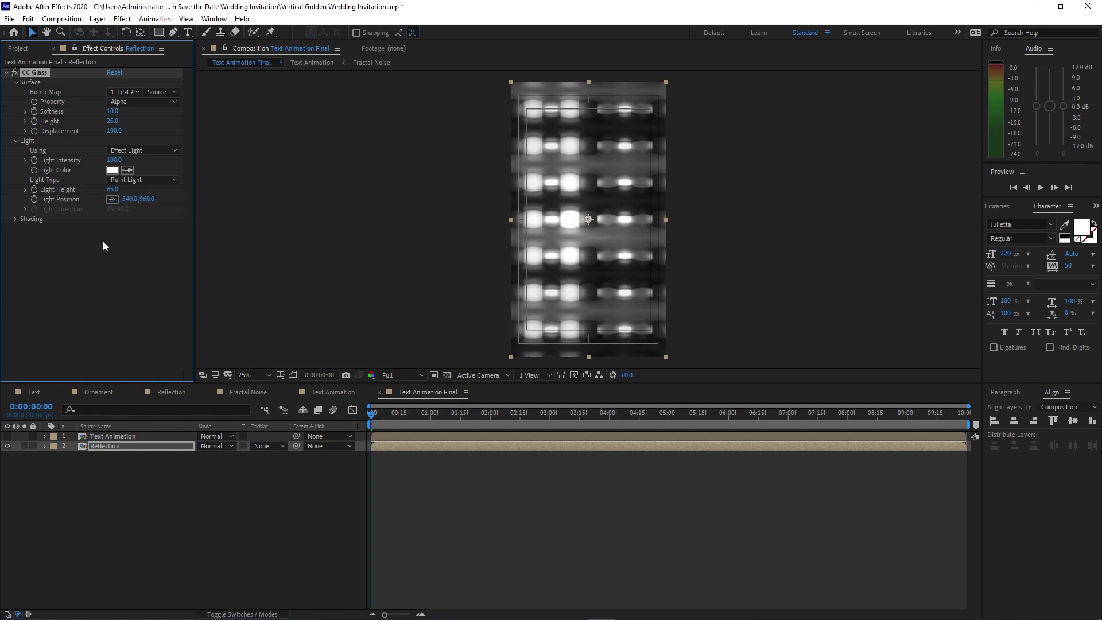
Step: Apply CC Blobbylize to the Reflection layer with Text Animation as the blob layer and Alpha as the property
{"action": "left_click", "coordinate": [123, 19]}
{"action": "mouse_move", "coordinate": [257, 167]}
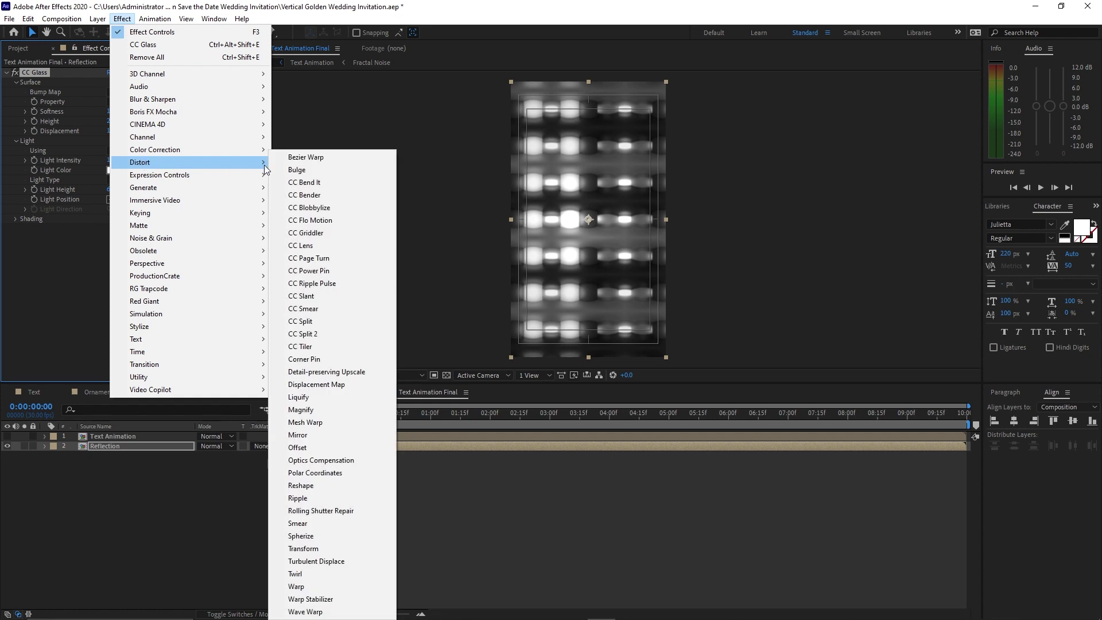
{"action": "left_click", "coordinate": [341, 208]}
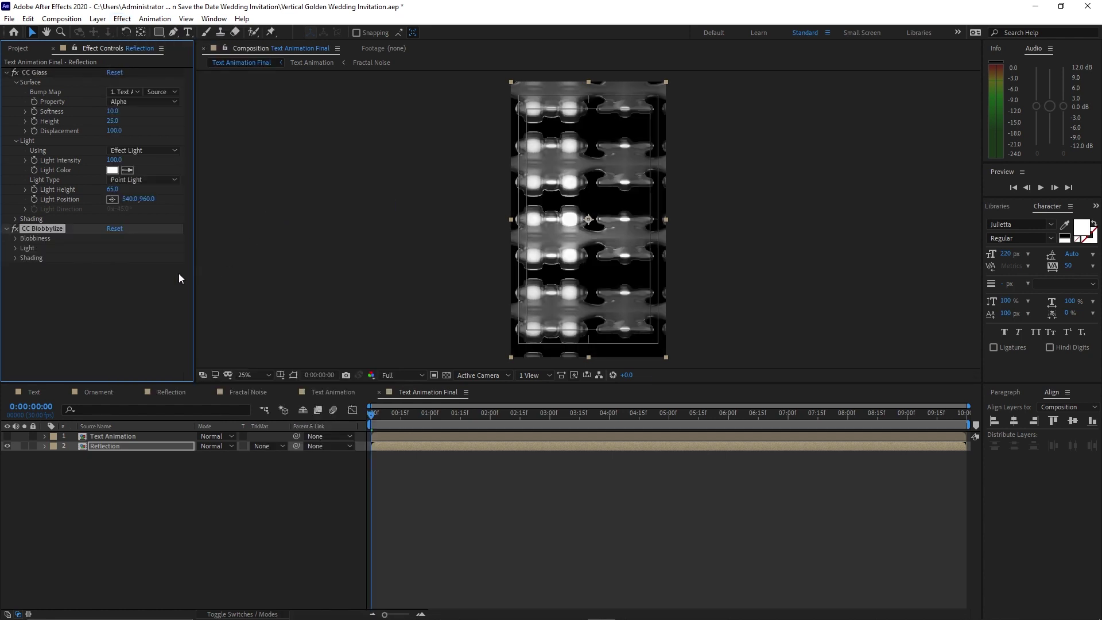
{"action": "left_click", "coordinate": [16, 239]}
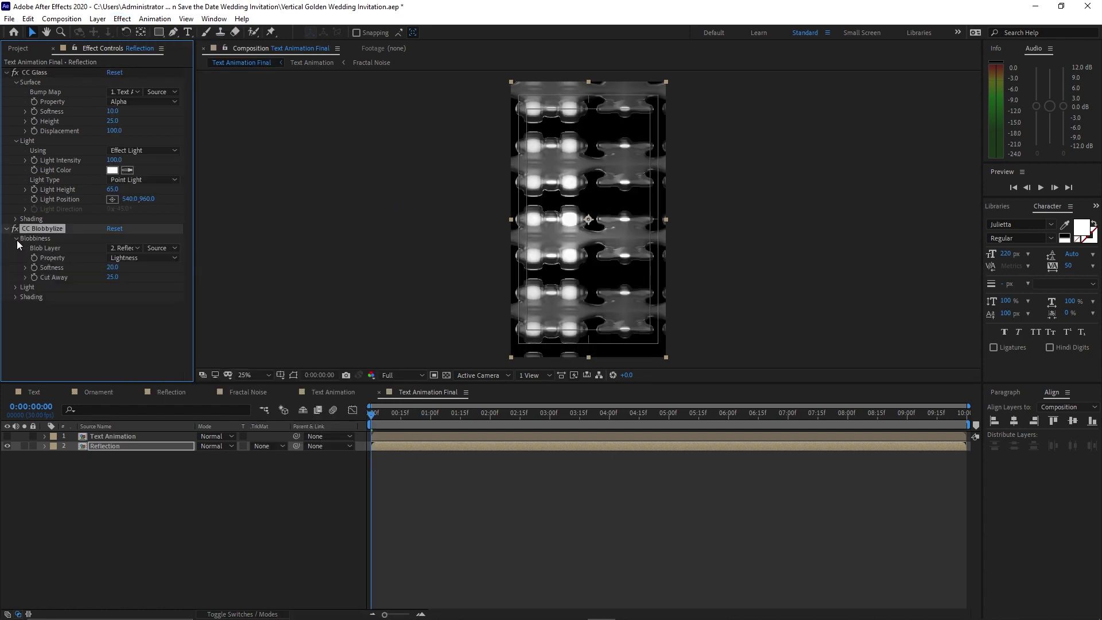
{"action": "left_click", "coordinate": [121, 251]}
{"action": "left_click", "coordinate": [138, 277]}
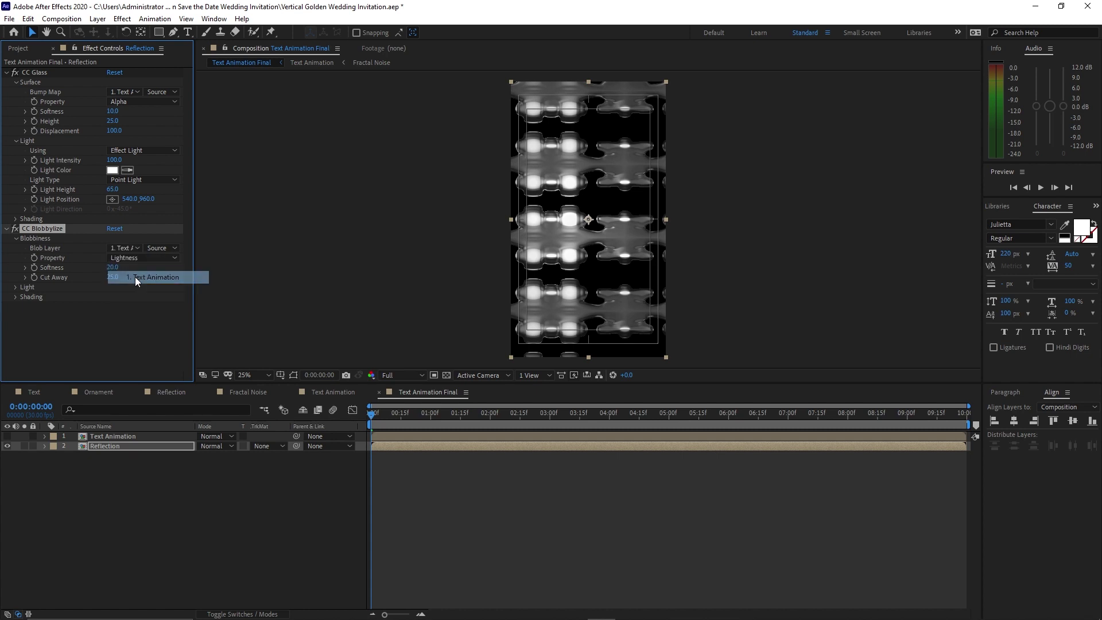
{"action": "left_click", "coordinate": [129, 257]}
{"action": "left_click", "coordinate": [135, 308]}
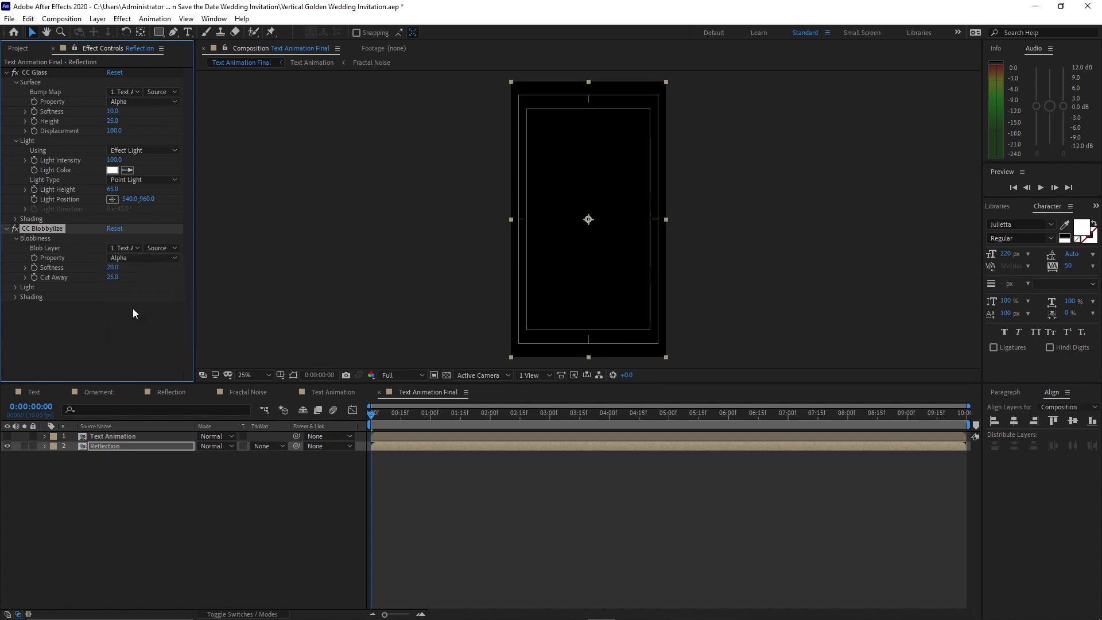
Step: Set CC Blobbylize's Softness to 5, Cut Away to 0 and light type to Point Light, and check the text at 0:00:03:08
{"action": "left_click", "coordinate": [113, 268]}
{"action": "type", "text": "5"}
{"action": "left_click", "coordinate": [112, 277]}
{"action": "left_click", "coordinate": [19, 287]}
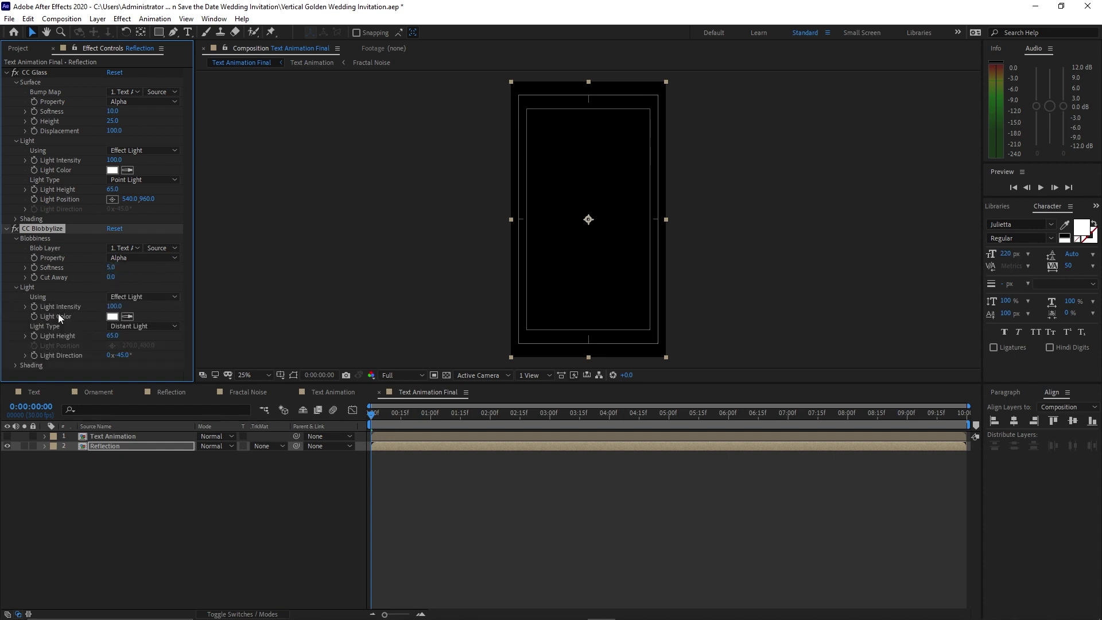
{"action": "left_click", "coordinate": [131, 326]}
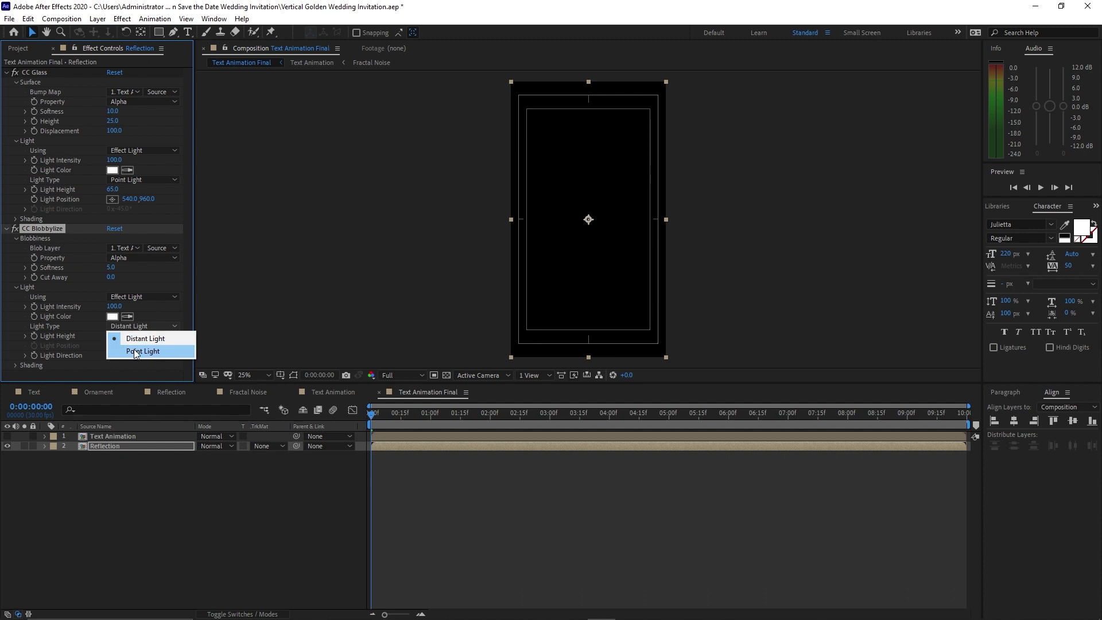
{"action": "left_click", "coordinate": [136, 351]}
{"action": "left_click_drag", "start_coordinate": [372, 414], "coordinate": [565, 424]}
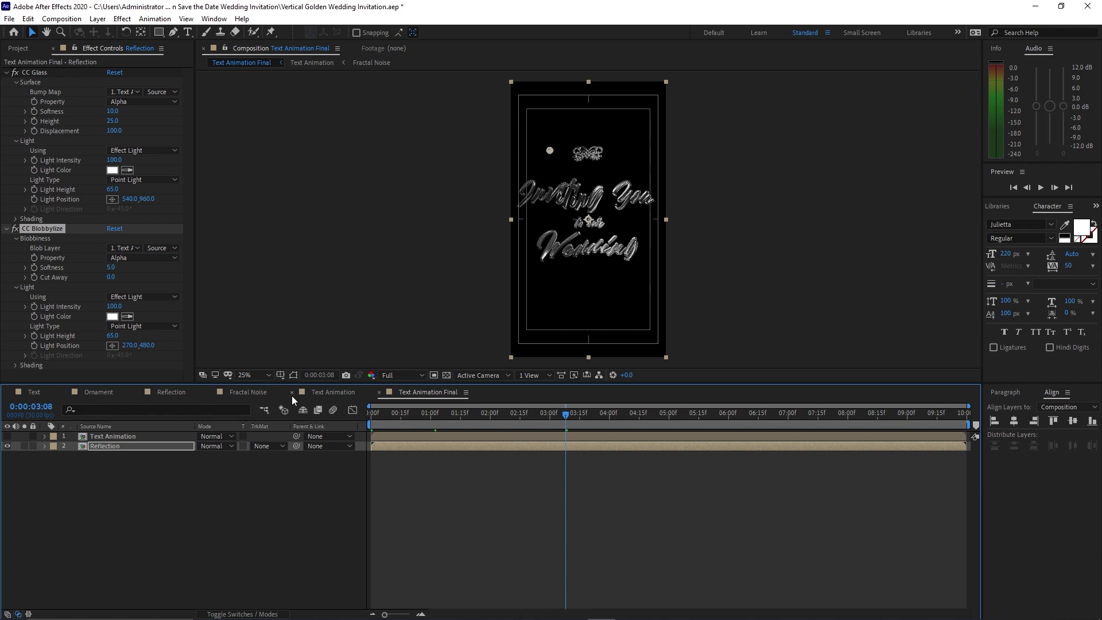
Step: Edit the Sub Scaling of the upper Fractal layer's noise in the Fractal Noise composition and return to Text Animation Final
{"action": "left_click", "coordinate": [253, 392]}
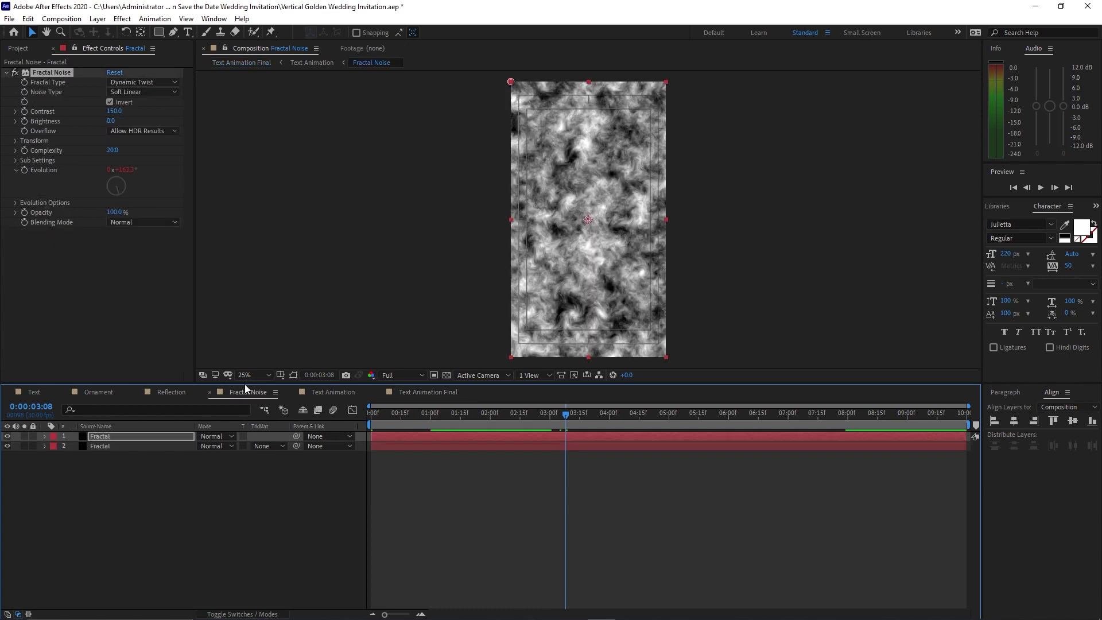
{"action": "left_click", "coordinate": [14, 161]}
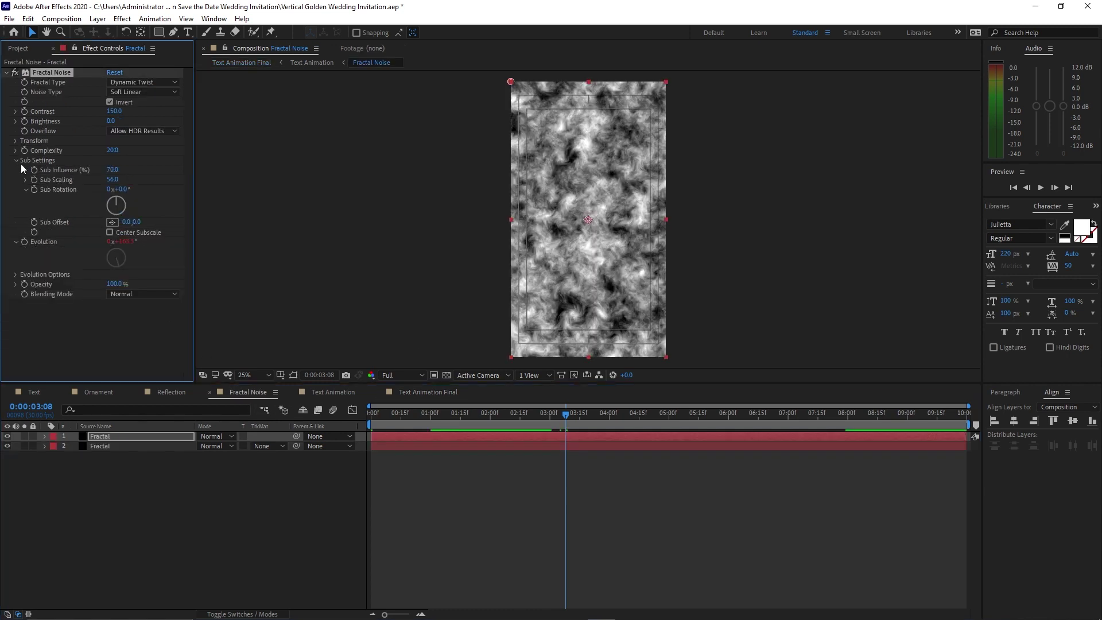
{"action": "left_click", "coordinate": [113, 181]}
{"action": "left_click", "coordinate": [416, 393]}
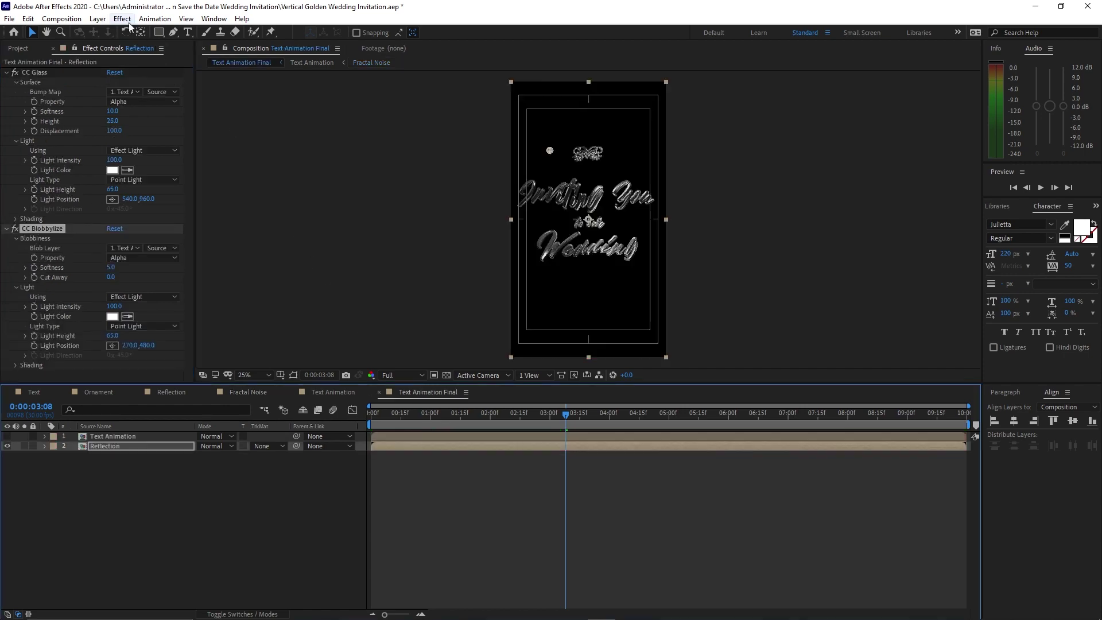
Step: Apply Curves to the Reflection layer and raise the middle of its Red curve
{"action": "left_click", "coordinate": [123, 20]}
{"action": "mouse_move", "coordinate": [149, 153]}
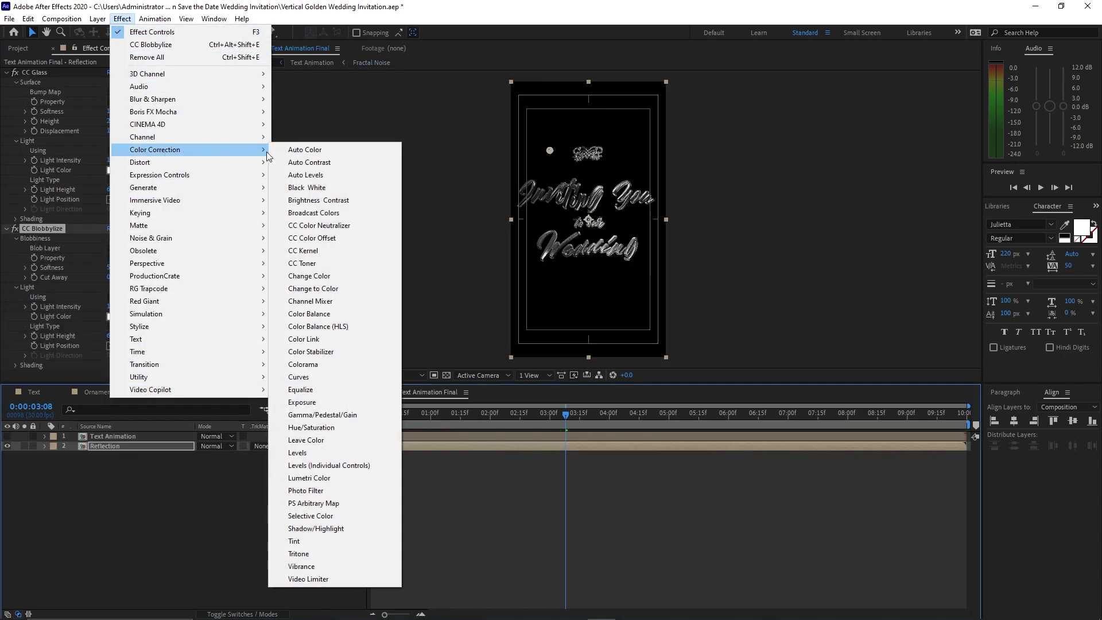
{"action": "left_click", "coordinate": [299, 377]}
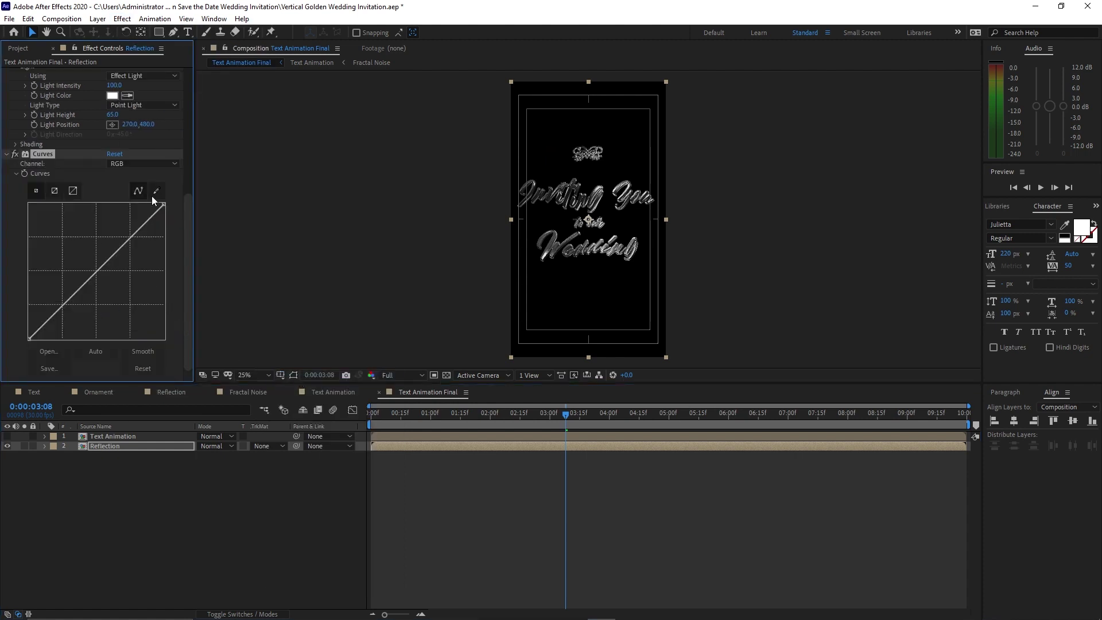
{"action": "left_click", "coordinate": [147, 165]}
{"action": "left_click", "coordinate": [126, 183]}
{"action": "left_click_drag", "start_coordinate": [98, 271], "coordinate": [87, 262]}
Step: Raise the middle of the Green curve slightly and lower the middle of the Blue curve for a gold tint
{"action": "left_click", "coordinate": [148, 165]}
{"action": "left_click", "coordinate": [132, 202]}
{"action": "mouse_move", "coordinate": [99, 271]}
{"action": "left_mouse_down"}
{"action": "mouse_move", "coordinate": [95, 260]}
{"action": "mouse_move", "coordinate": [108, 279]}
{"action": "left_mouse_up"}
{"action": "left_click", "coordinate": [147, 164]}
{"action": "left_click", "coordinate": [133, 214]}
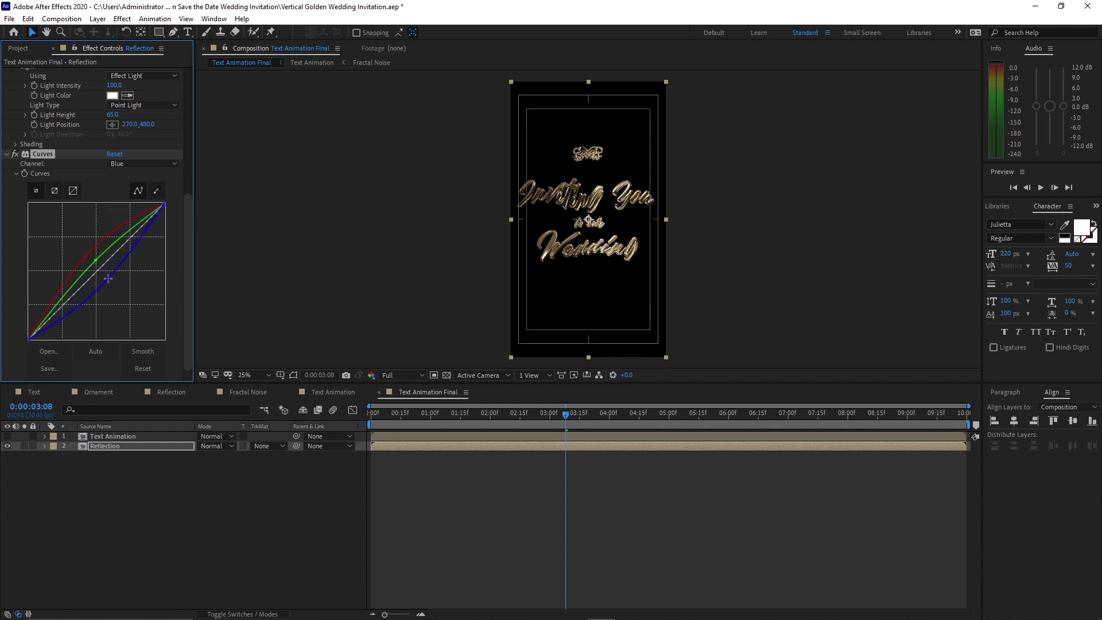
Step: Lower the middle of the RGB curve slightly in the Reflection layer's Curves effect
{"action": "left_click", "coordinate": [148, 165]}
{"action": "left_click", "coordinate": [129, 175]}
{"action": "left_click_drag", "start_coordinate": [104, 263], "coordinate": [109, 266]}
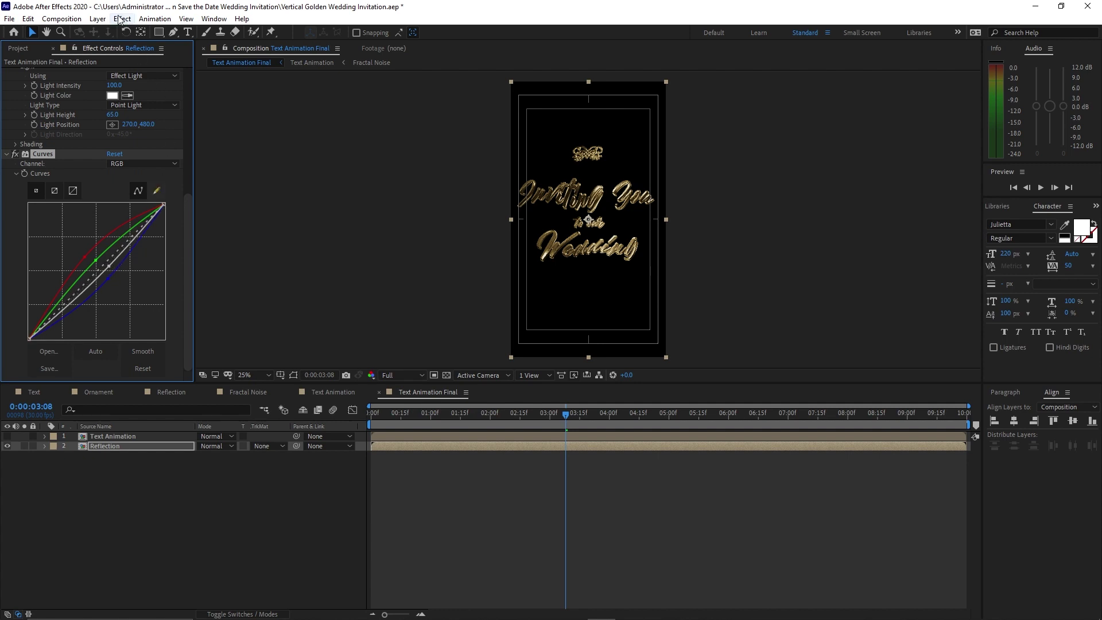
Step: Apply Fast Box Blur to the Reflection layer with Iterations 1 and Blur Radius 1
{"action": "left_click", "coordinate": [120, 18]}
{"action": "mouse_move", "coordinate": [151, 100]}
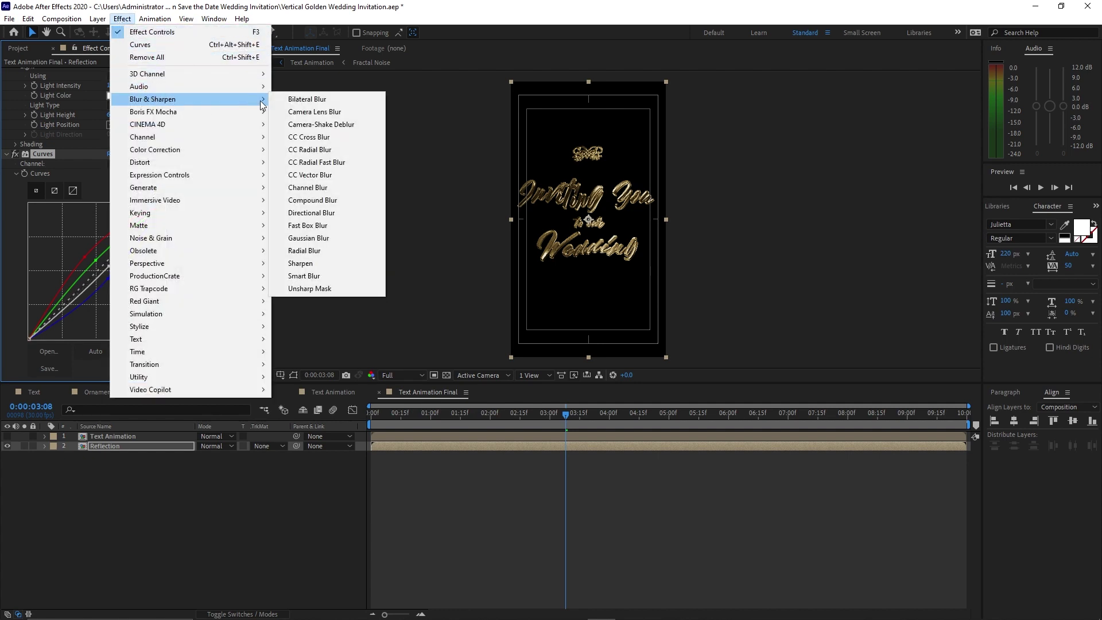
{"action": "left_click", "coordinate": [307, 225]}
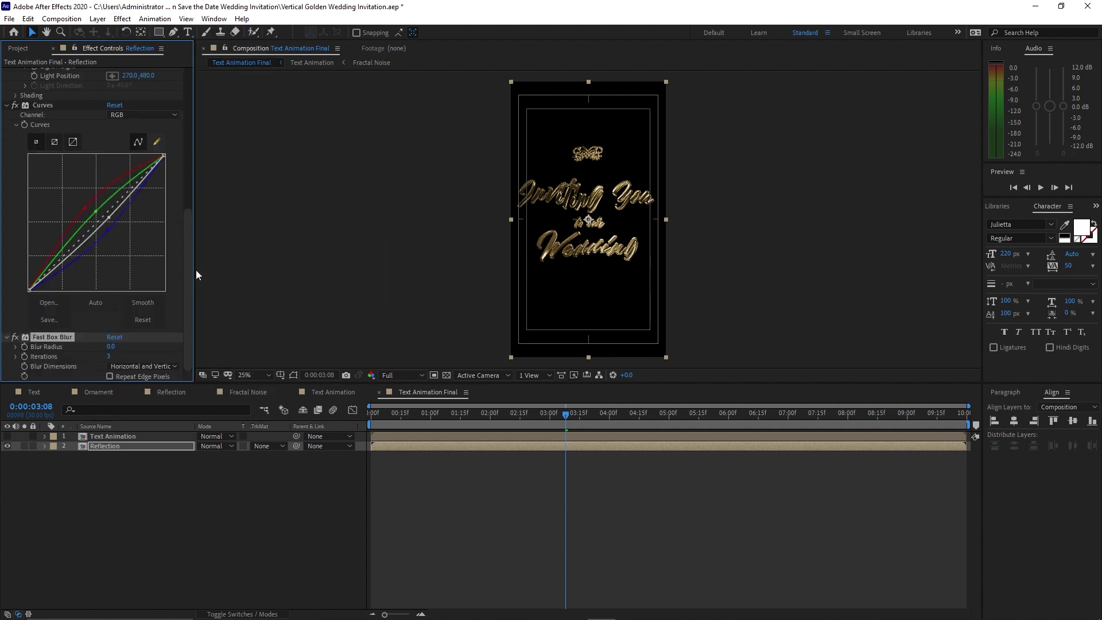
{"action": "left_click_drag", "start_coordinate": [109, 357], "coordinate": [74, 360]}
{"action": "left_click", "coordinate": [112, 347]}
Step: Set the Reflection layer's track matte to Alpha Matte "Text Animation" and preview the animation
{"action": "left_click", "coordinate": [266, 448]}
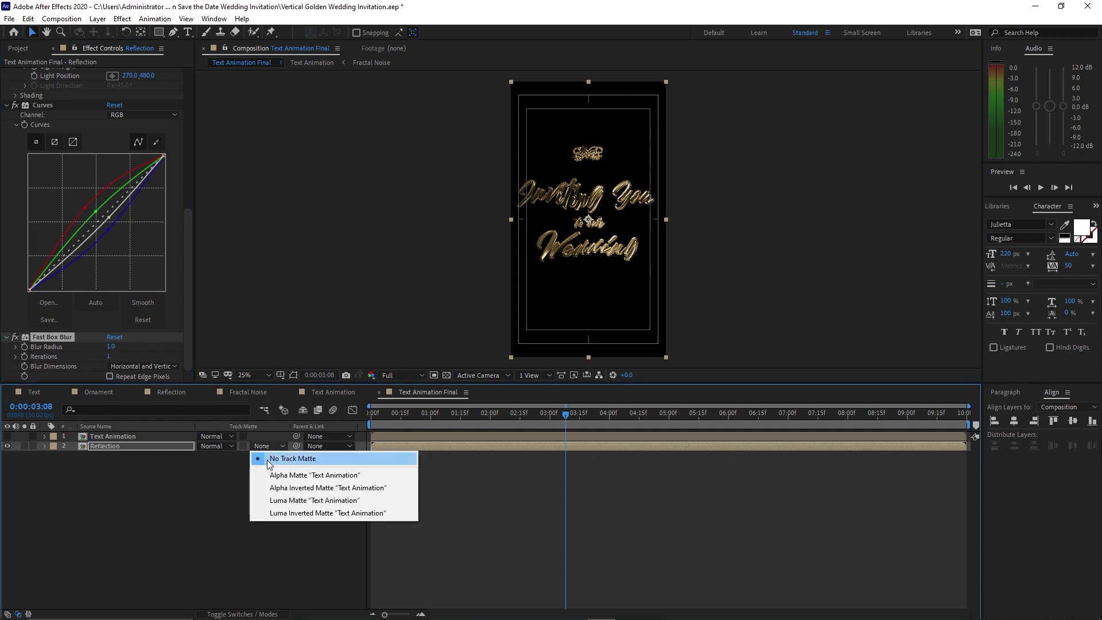
{"action": "left_click", "coordinate": [274, 475]}
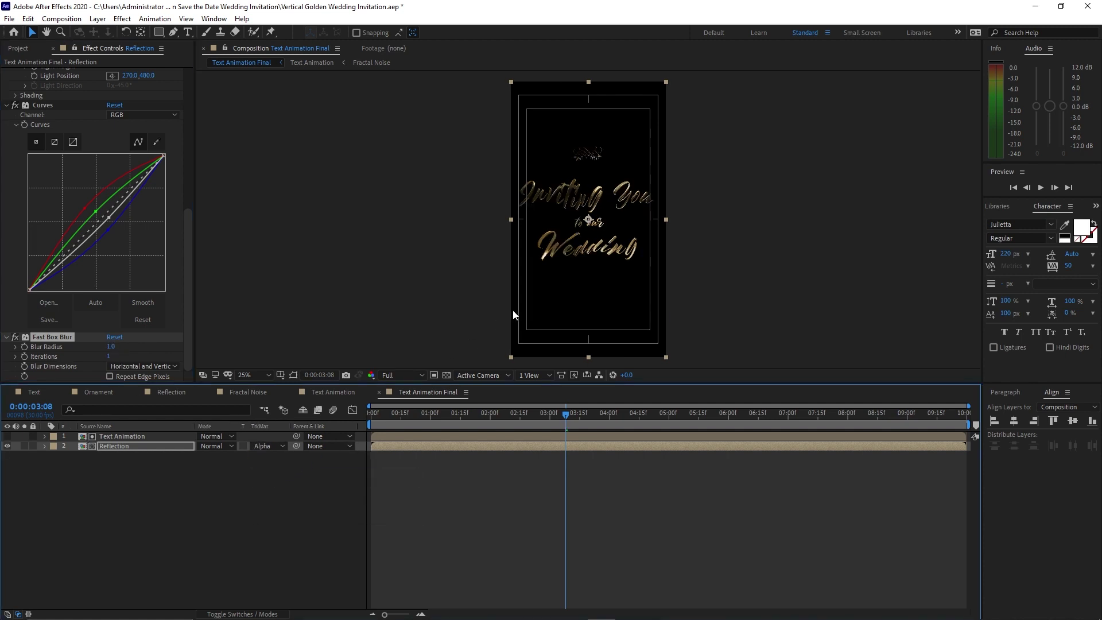
{"action": "left_click", "coordinate": [1041, 187]}
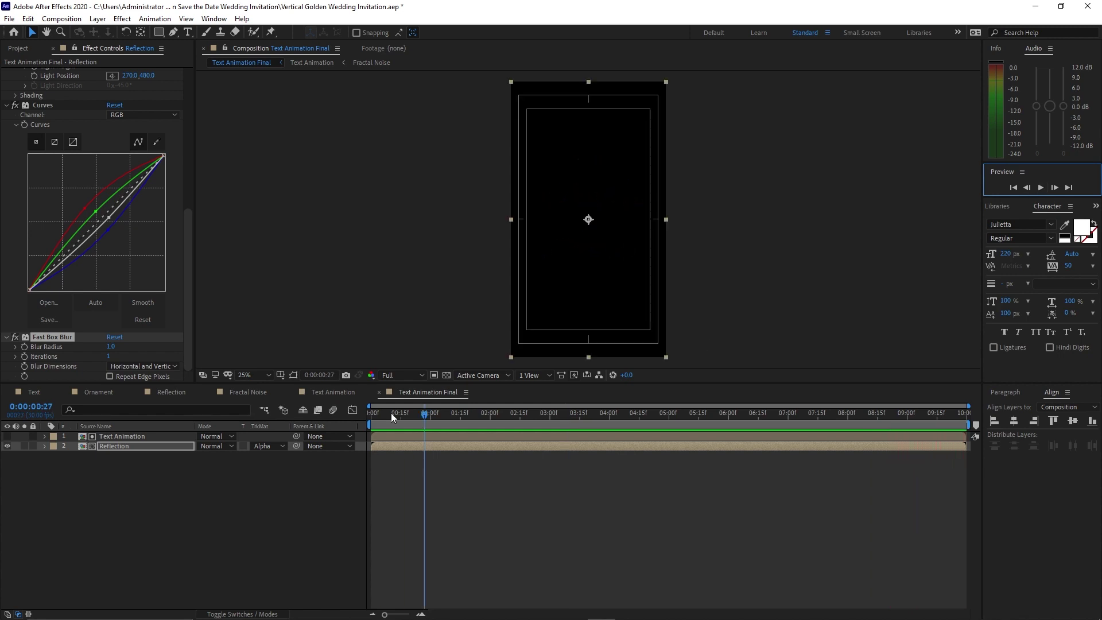
Step: Create a composition from Shapes.mov in the Footage folder and check the shape at 0:00:05:04
{"action": "left_click", "coordinate": [201, 313]}
{"action": "left_click", "coordinate": [16, 251]}
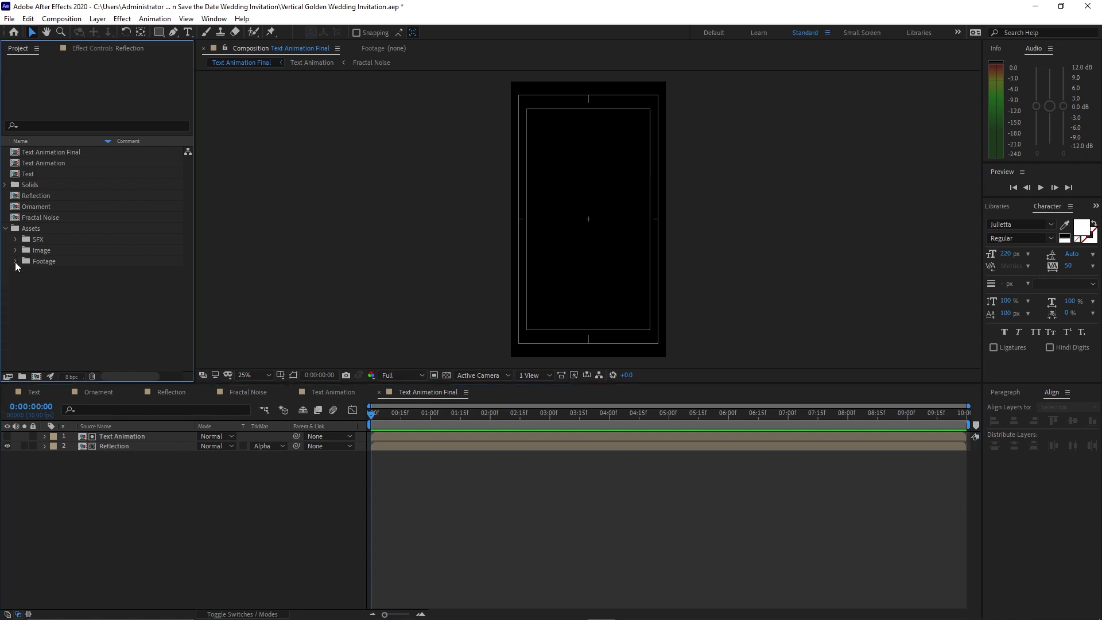
{"action": "left_click", "coordinate": [16, 262]}
{"action": "left_click_drag", "start_coordinate": [51, 273], "coordinate": [36, 374]}
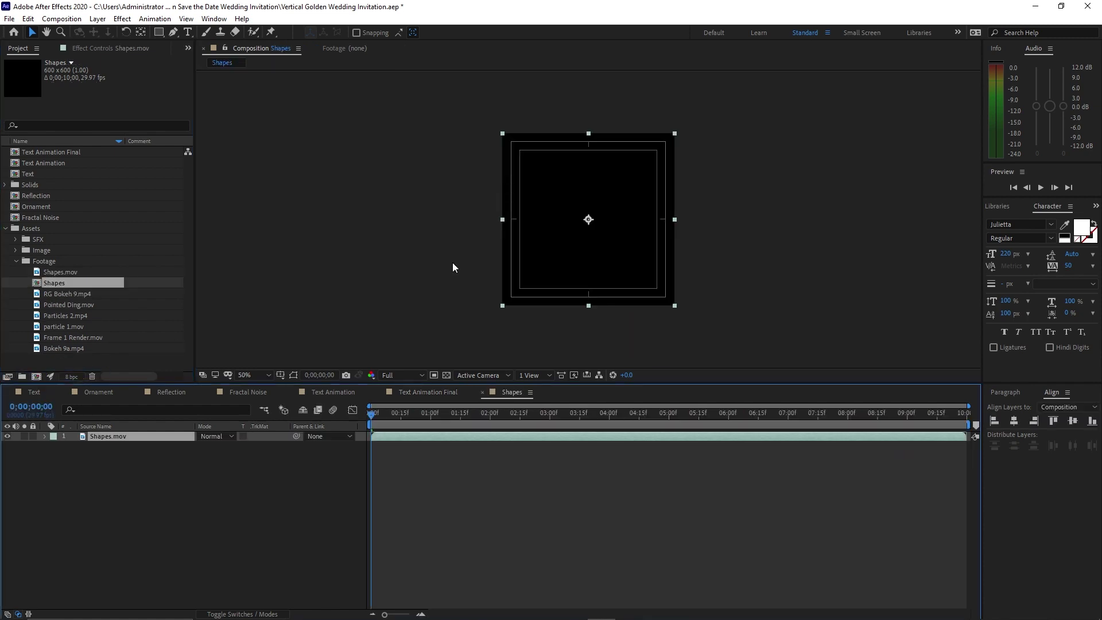
{"action": "left_click_drag", "start_coordinate": [373, 415], "coordinate": [678, 410]}
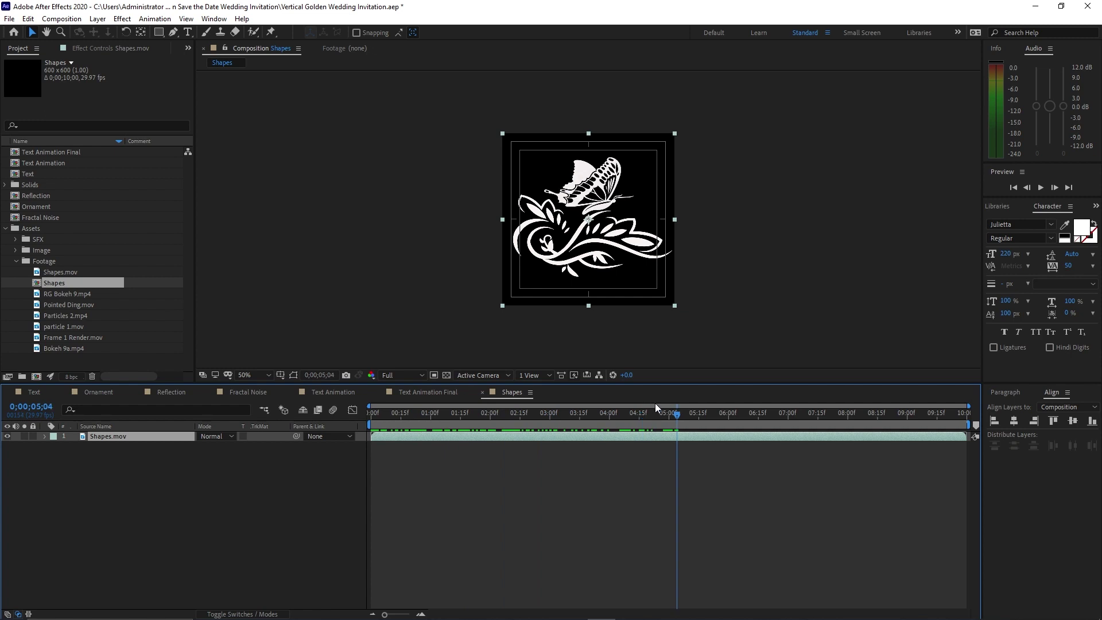
{"action": "left_click", "coordinate": [62, 19]}
{"action": "left_click", "coordinate": [76, 31]}
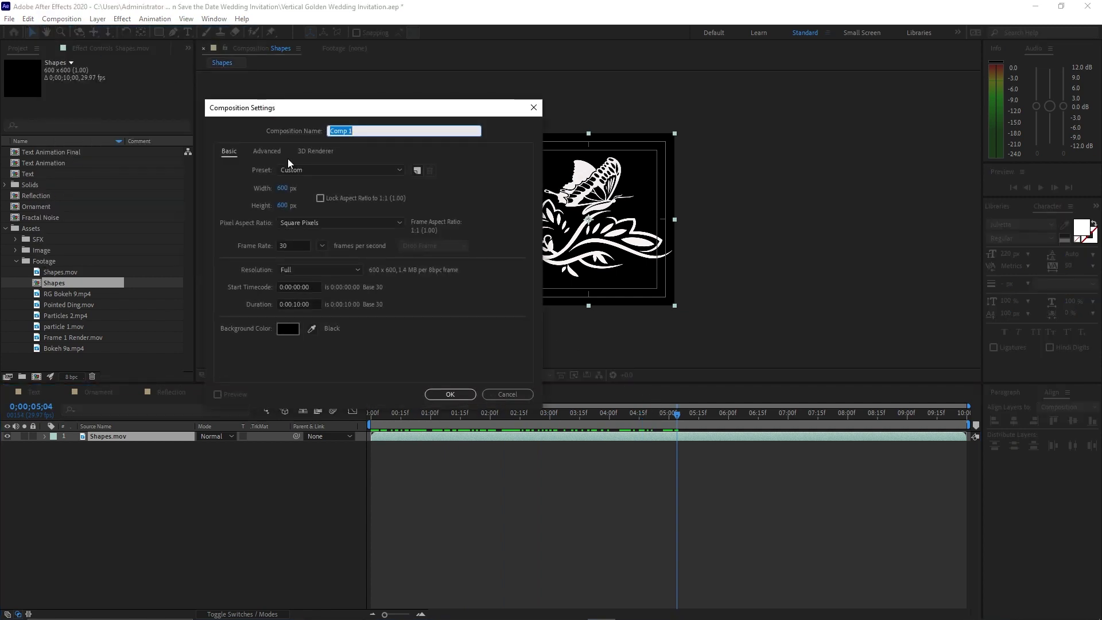
{"action": "type", "text": "Shapes"}
{"action": "left_click", "coordinate": [282, 188]}
{"action": "type", "text": "1080"}
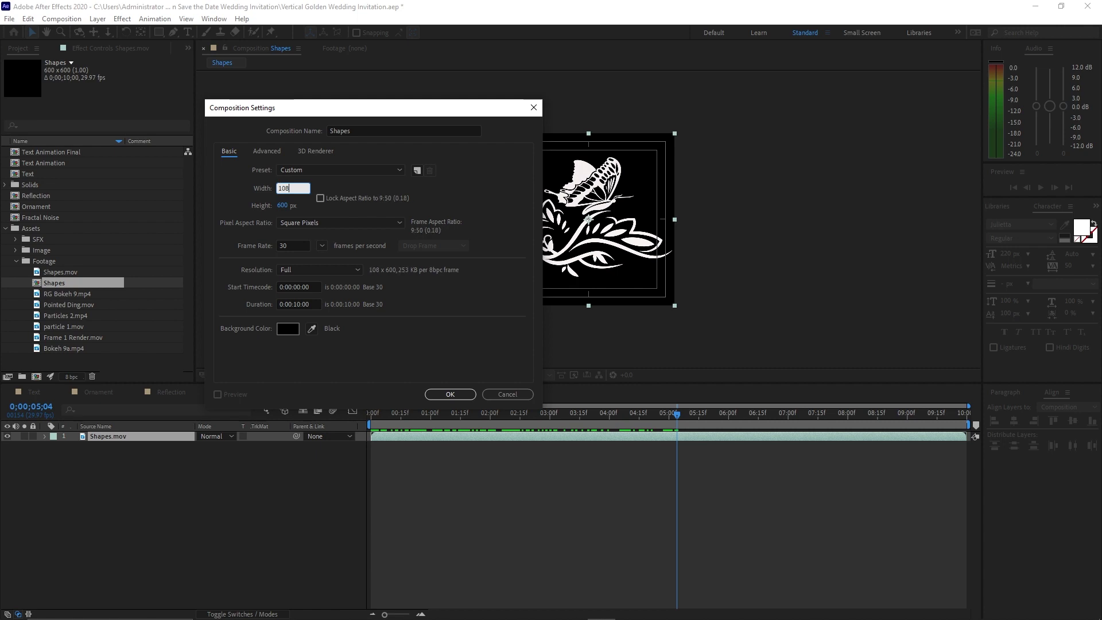
{"action": "key", "text": "Tab"}
{"action": "type", "text": "1920"}
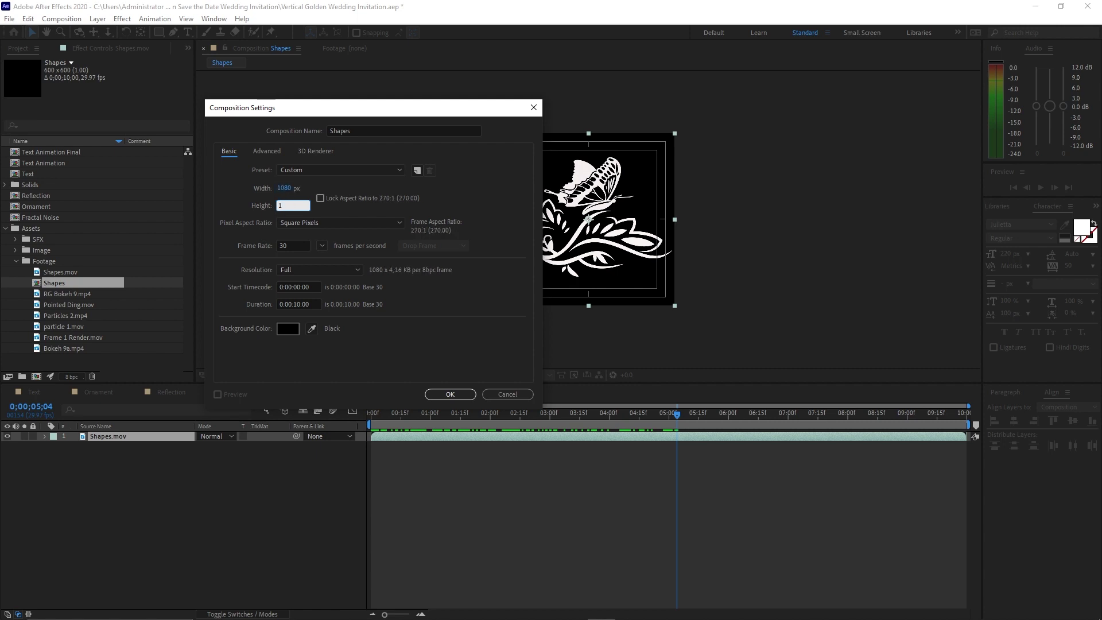
{"action": "left_click", "coordinate": [450, 393]}
Step: Rename the Shapes composition as Butterfly Shape and move it out of the Assets folder to the project's top level
{"action": "left_click", "coordinate": [54, 282]}
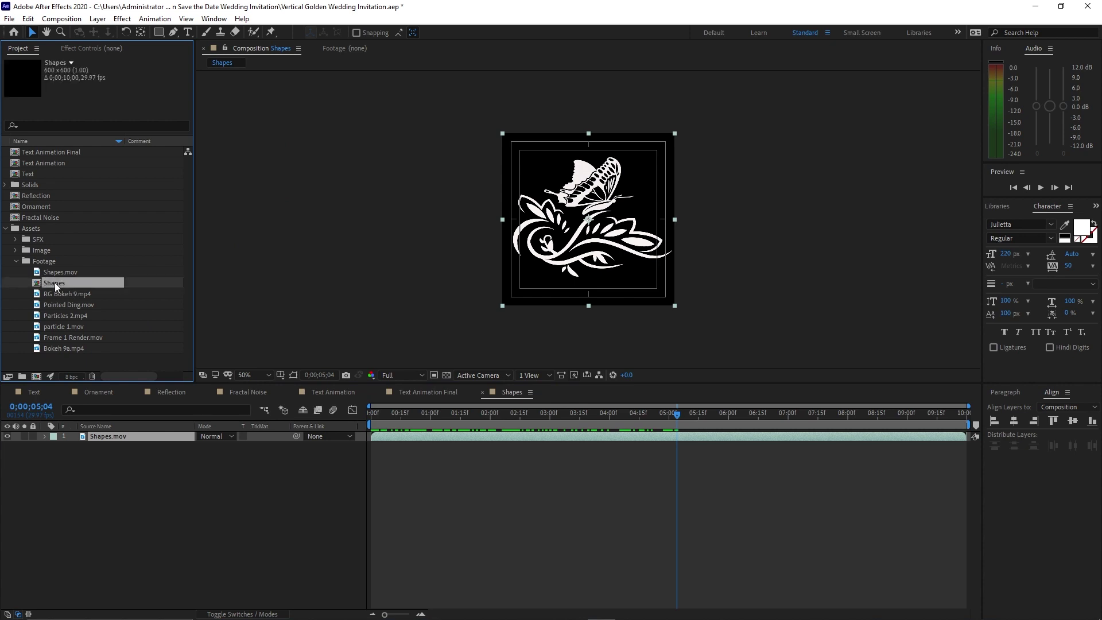
{"action": "right_click", "coordinate": [54, 283]}
{"action": "left_click", "coordinate": [80, 466]}
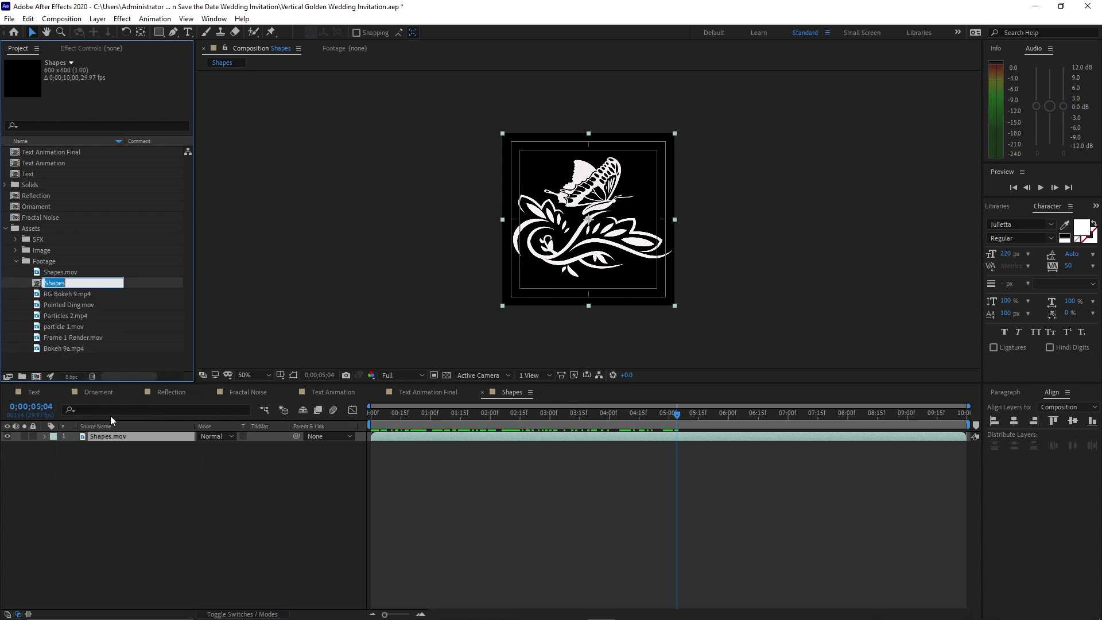
{"action": "type", "text": "Butterfly Shape"}
{"action": "key", "text": "Return"}
{"action": "left_click_drag", "start_coordinate": [109, 337], "coordinate": [106, 361]}
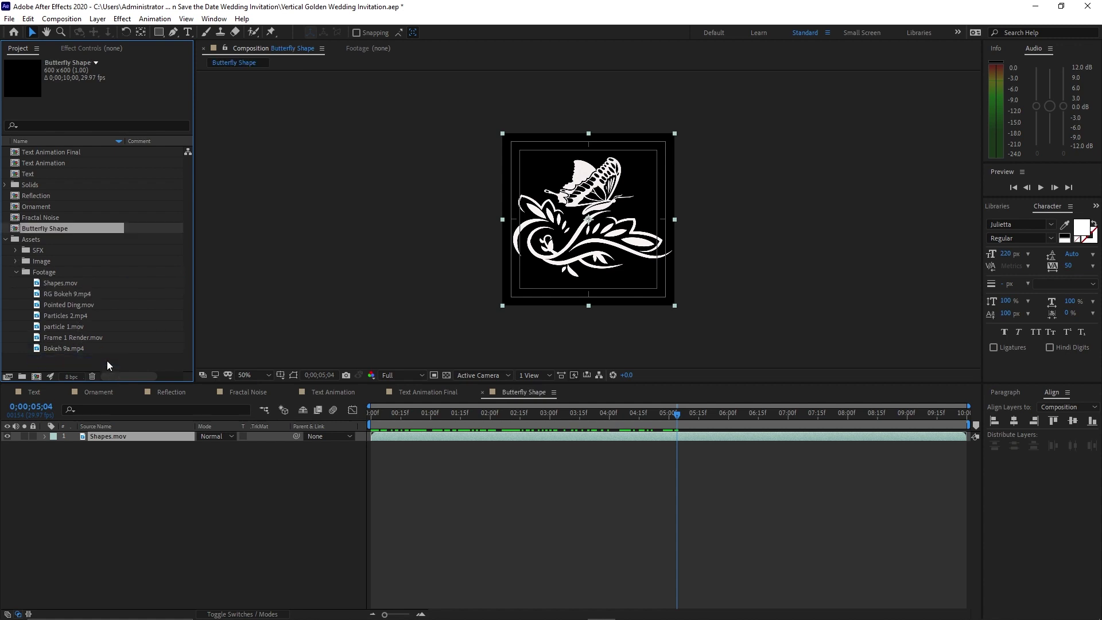
{"action": "left_click", "coordinate": [16, 272]}
{"action": "left_click", "coordinate": [6, 239]}
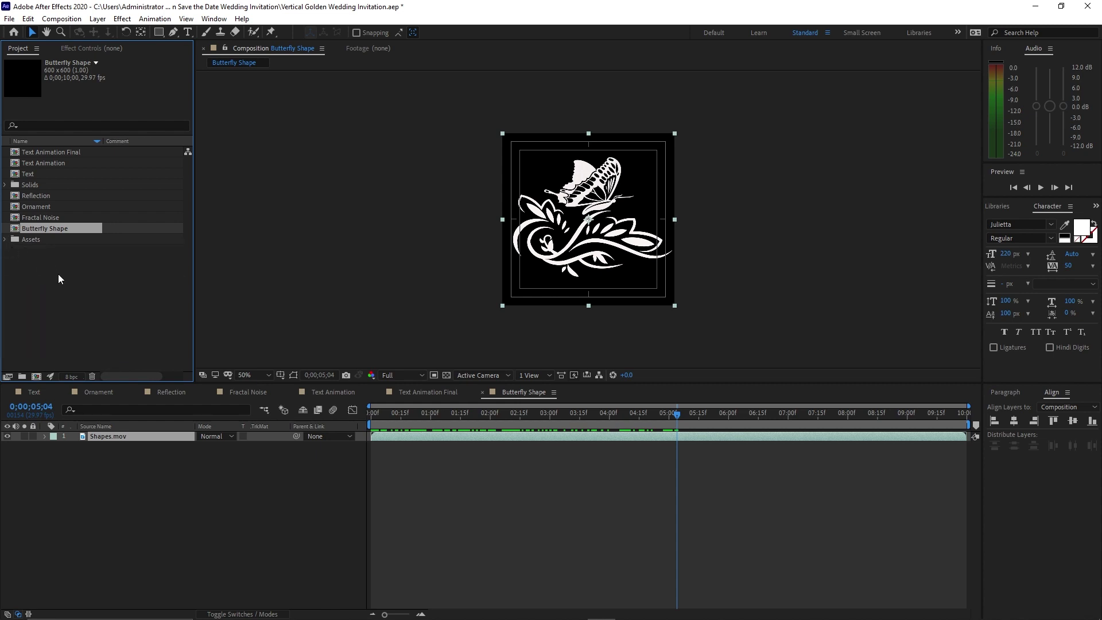
Step: Create three project folders named Text, Shape and Common Comps
{"action": "left_click", "coordinate": [22, 377]}
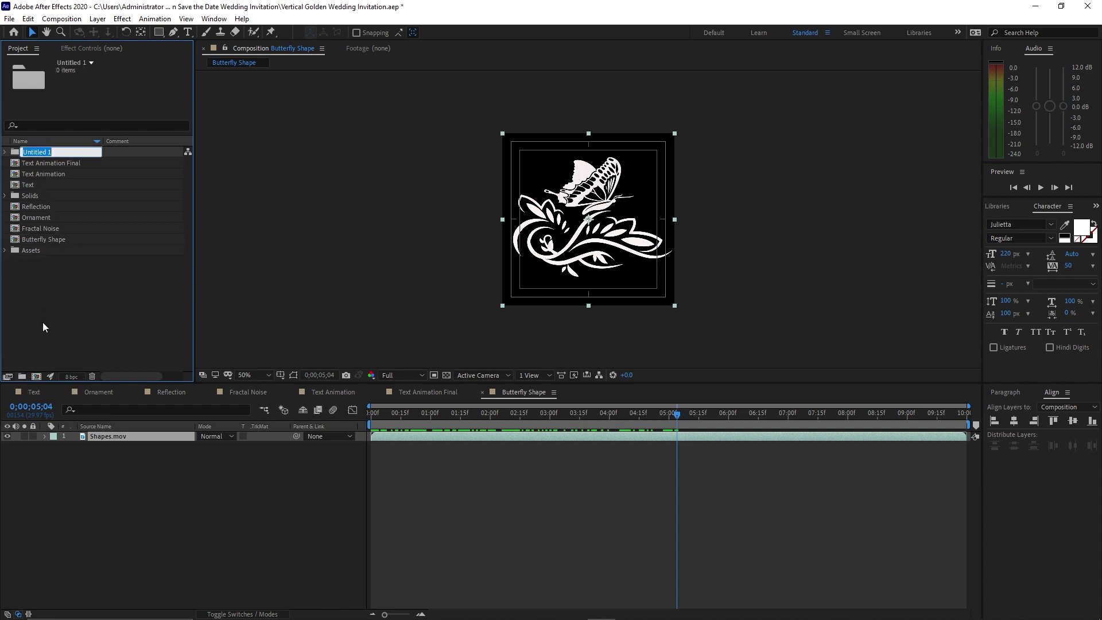
{"action": "type", "text": "Text"}
{"action": "left_click", "coordinate": [55, 319]}
{"action": "left_click", "coordinate": [21, 377]}
{"action": "type", "text": "Shap"}
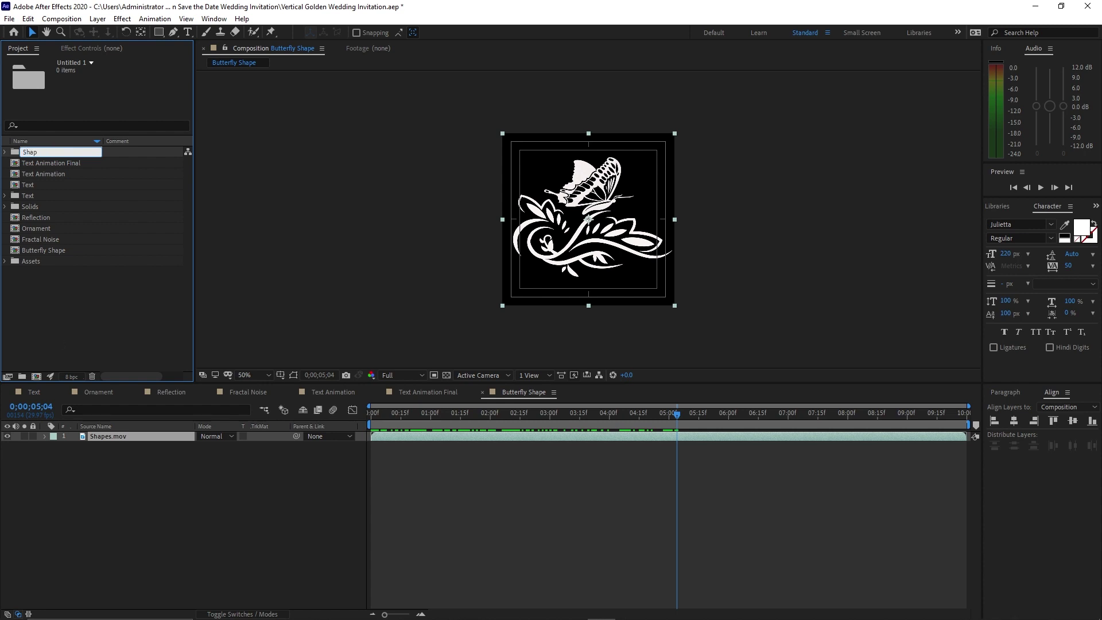
{"action": "type", "text": "e"}
{"action": "left_click", "coordinate": [54, 335]}
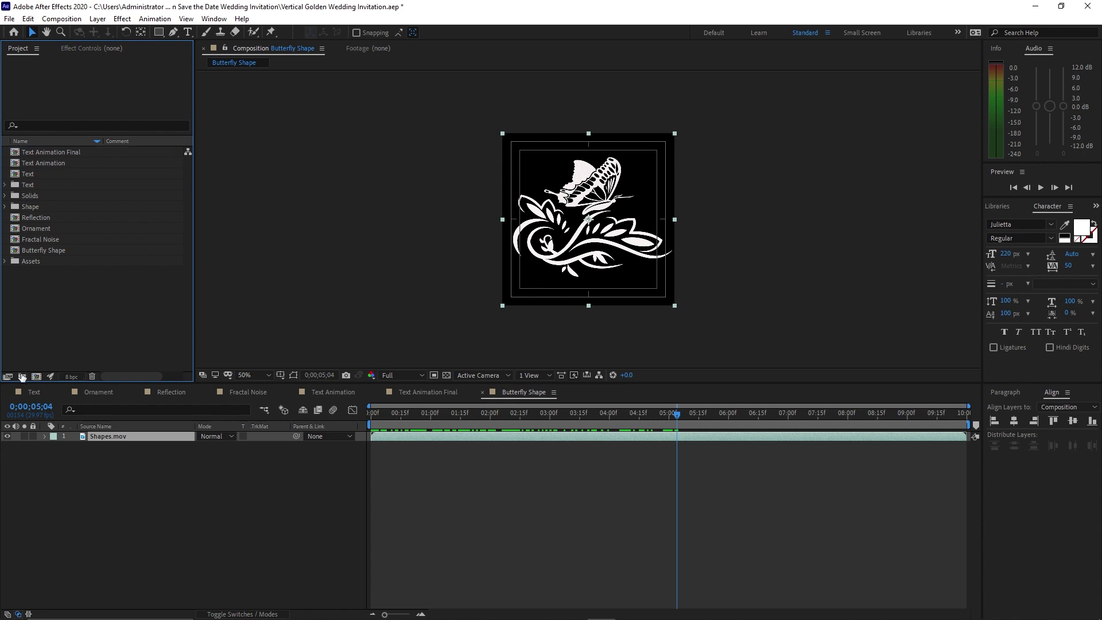
{"action": "left_click", "coordinate": [21, 377]}
{"action": "type", "text": "Common Comps"}
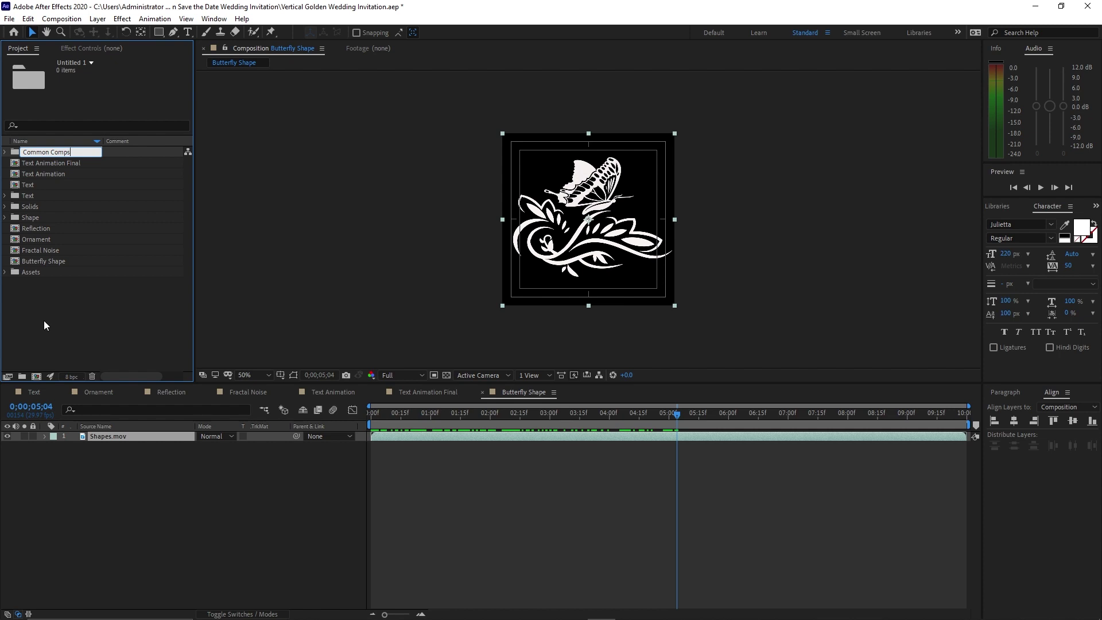
{"action": "key", "text": "Return"}
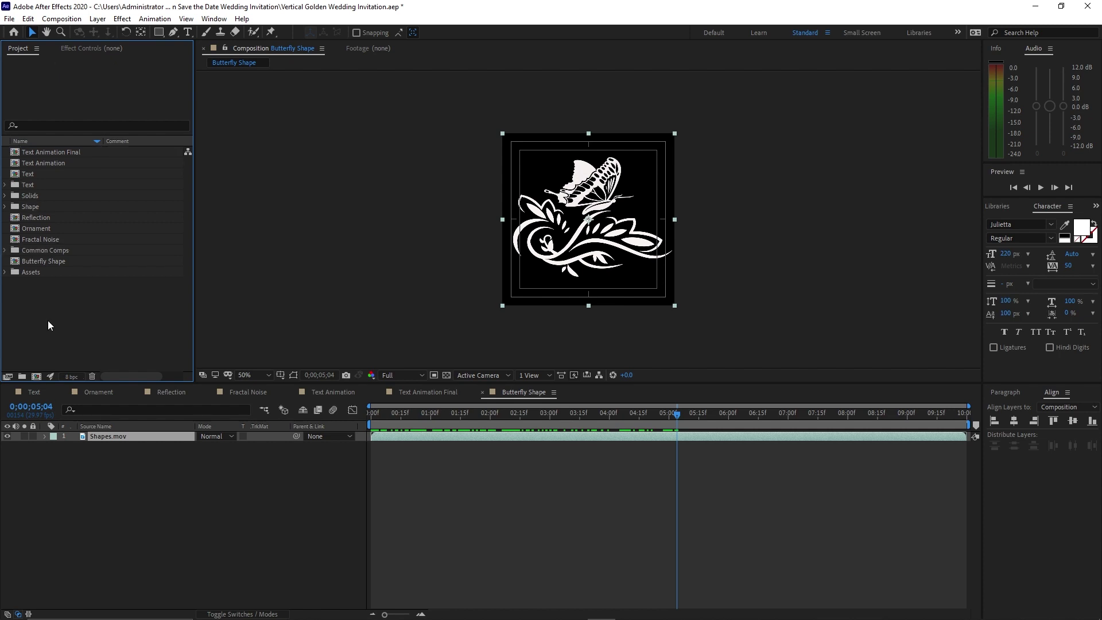
Step: File Reflection and Fractal Noise in Common Comps, and the Text, Text Animation and Text Animation Final compositions in the Text folder
{"action": "mouse_move", "coordinate": [41, 238]}
{"action": "left_mouse_down"}
{"action": "mouse_move", "coordinate": [38, 212]}
{"action": "mouse_move", "coordinate": [47, 252]}
{"action": "mouse_move", "coordinate": [40, 216]}
{"action": "mouse_move", "coordinate": [43, 238]}
{"action": "left_mouse_up"}
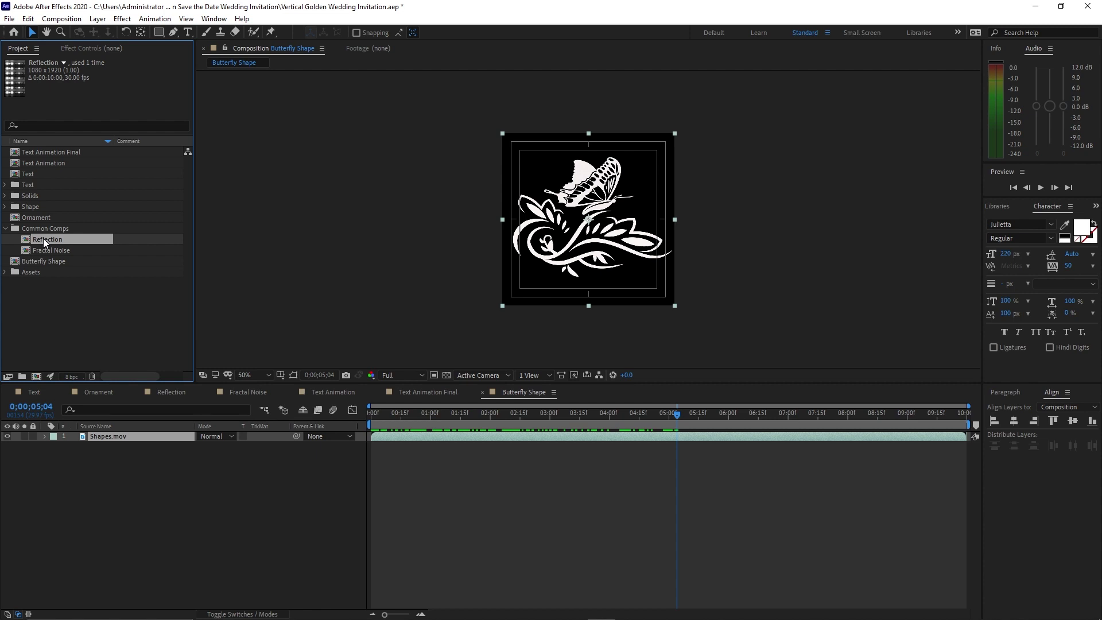
{"action": "left_click", "coordinate": [6, 229]}
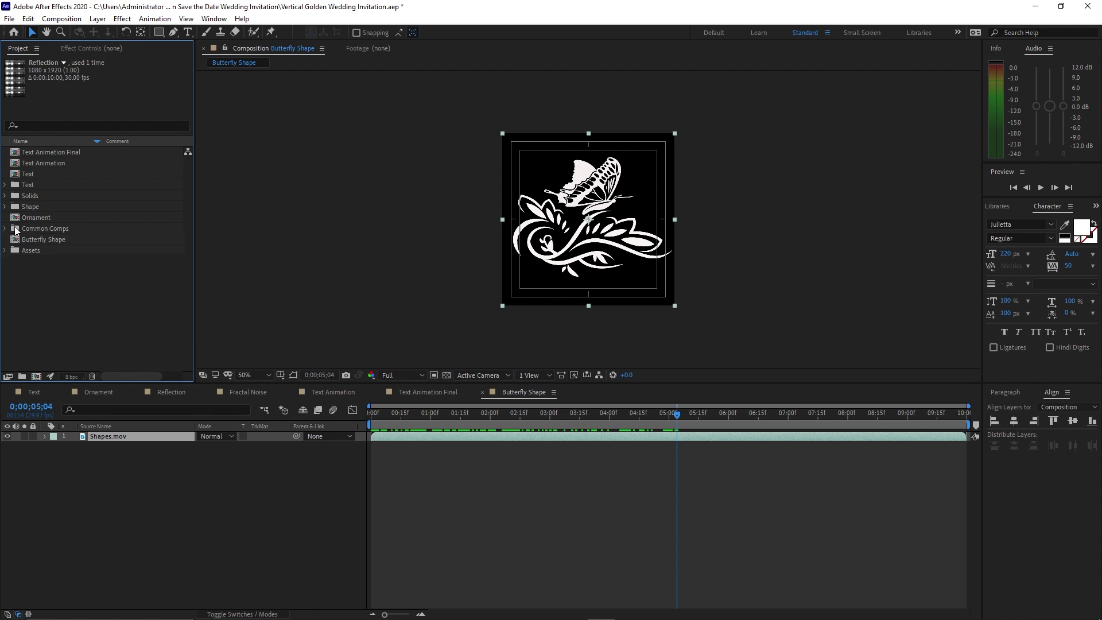
{"action": "left_click_drag", "start_coordinate": [6, 151], "coordinate": [30, 186]}
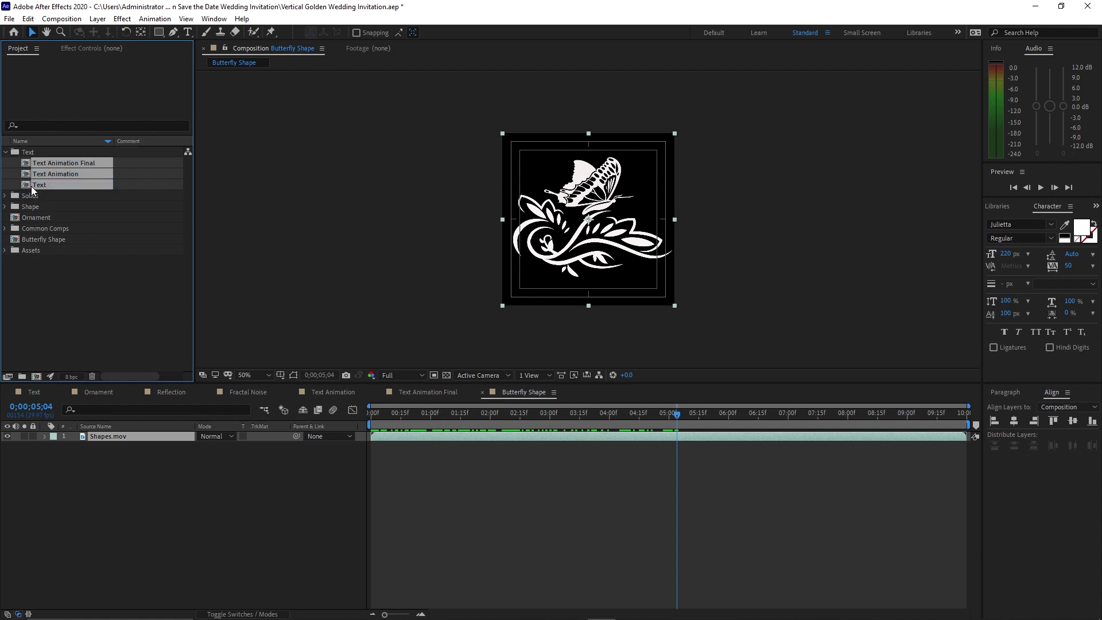
{"action": "left_click", "coordinate": [76, 257]}
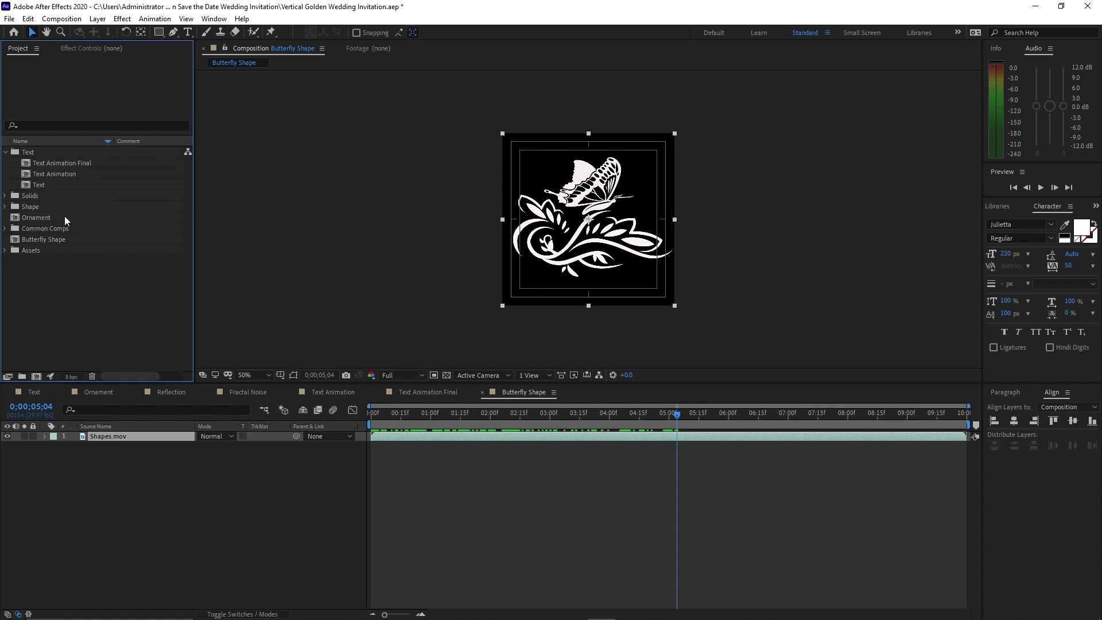
Step: Rename the Text composition as Text 1
{"action": "left_click", "coordinate": [50, 182]}
{"action": "right_click", "coordinate": [49, 182]}
{"action": "left_click", "coordinate": [95, 367]}
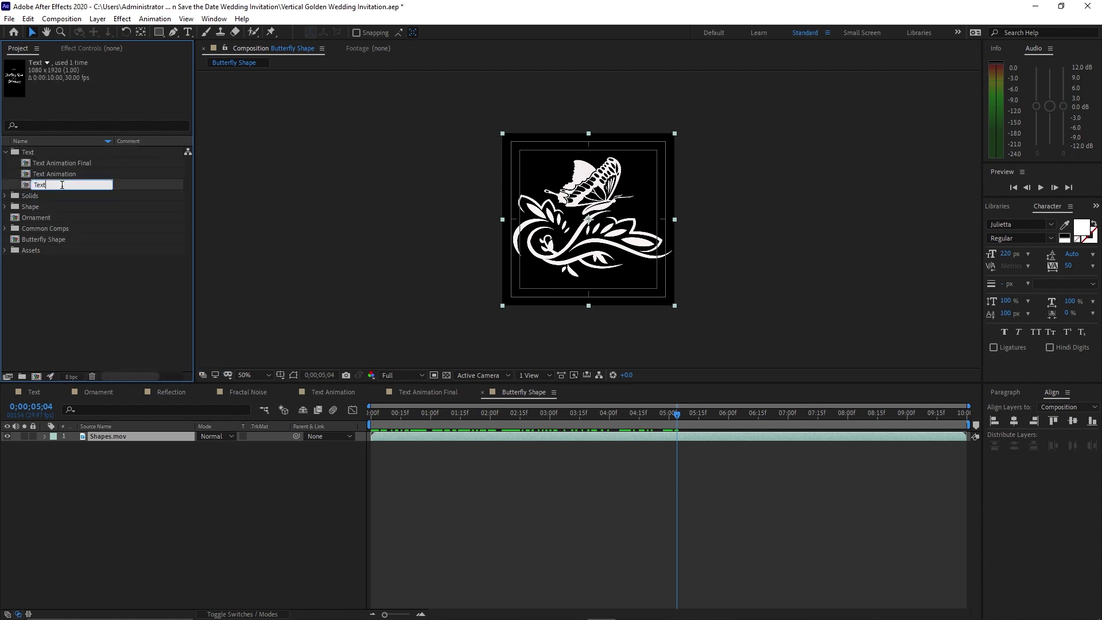
{"action": "type", "text": "1"}
Step: Move the Ornament composition into the Text folder and Butterfly Shape into the Shape folder
{"action": "left_click_drag", "start_coordinate": [37, 217], "coordinate": [23, 159]}
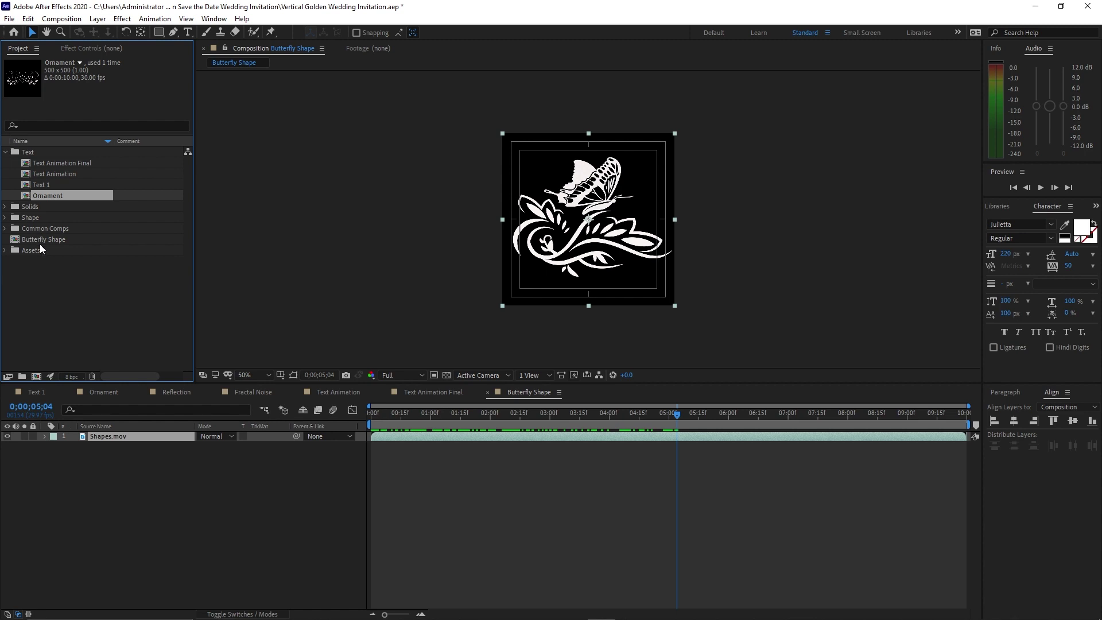
{"action": "left_click_drag", "start_coordinate": [41, 240], "coordinate": [36, 219]}
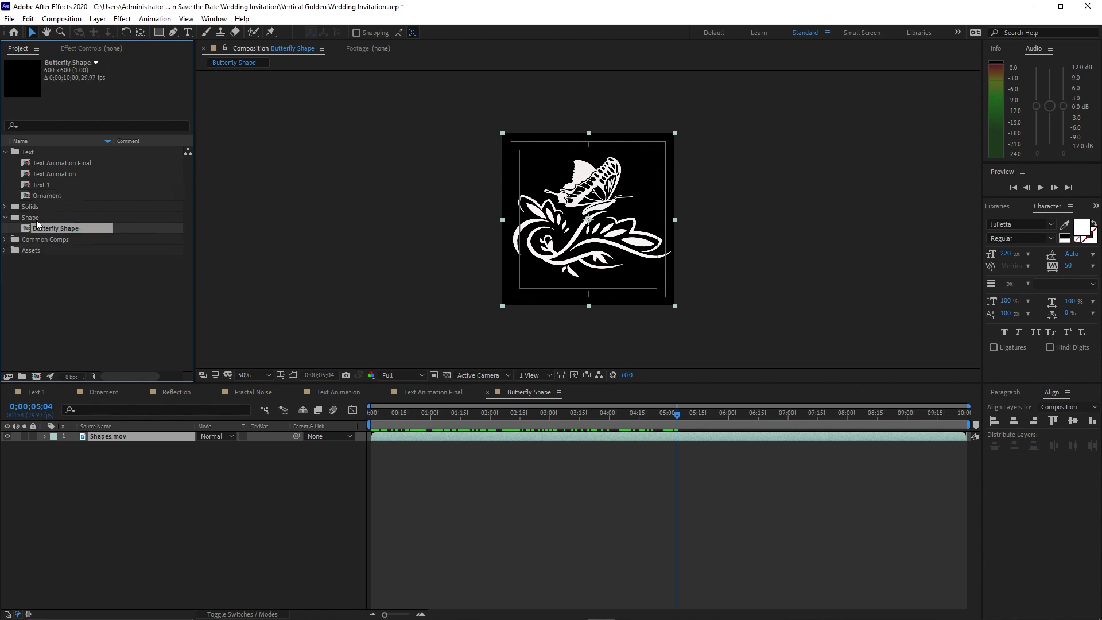
Step: Create a 1080 × 1920 px composition named Shapes at 30 fps with a duration of 0:00:10:00, and collapse the Text folder
{"action": "left_click", "coordinate": [74, 19]}
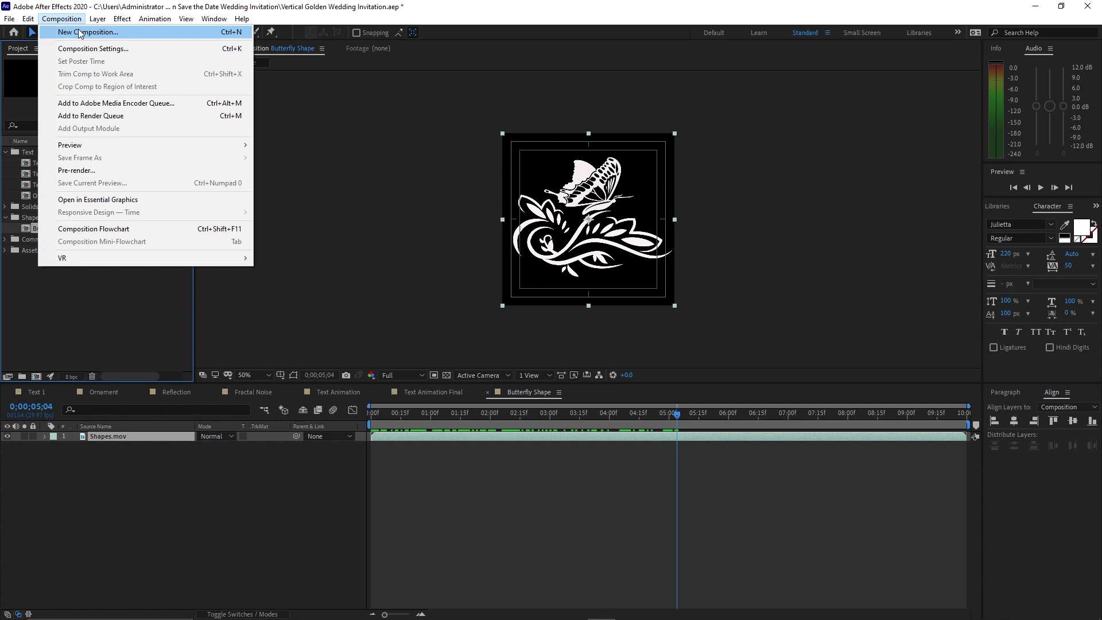
{"action": "left_click", "coordinate": [80, 32]}
{"action": "type", "text": "Shapes"}
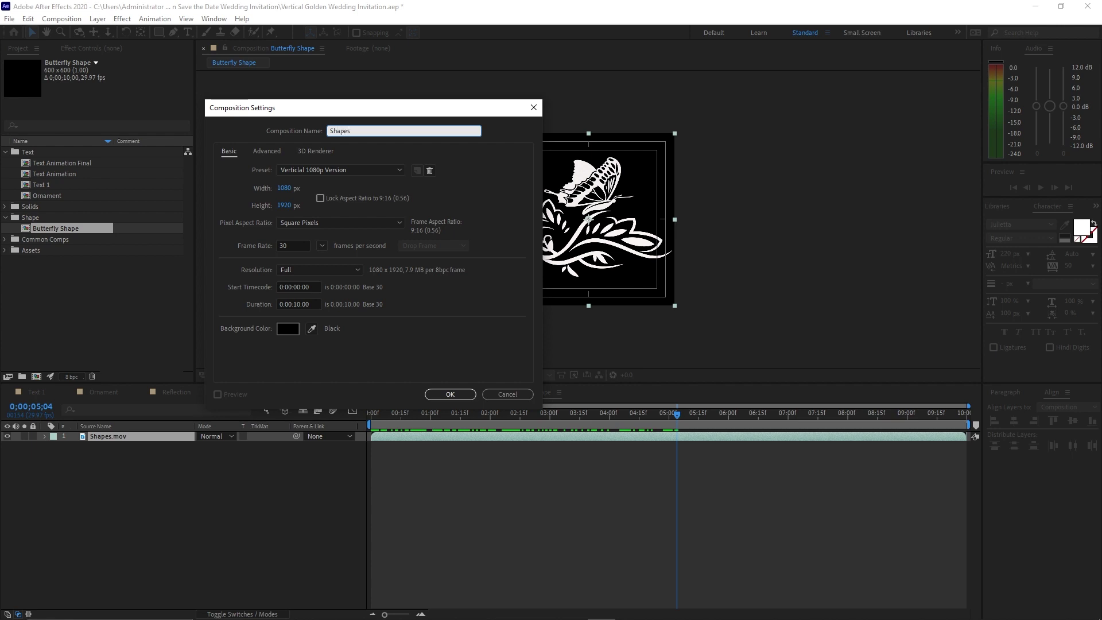
{"action": "left_click", "coordinate": [450, 393]}
{"action": "left_click", "coordinate": [5, 151]}
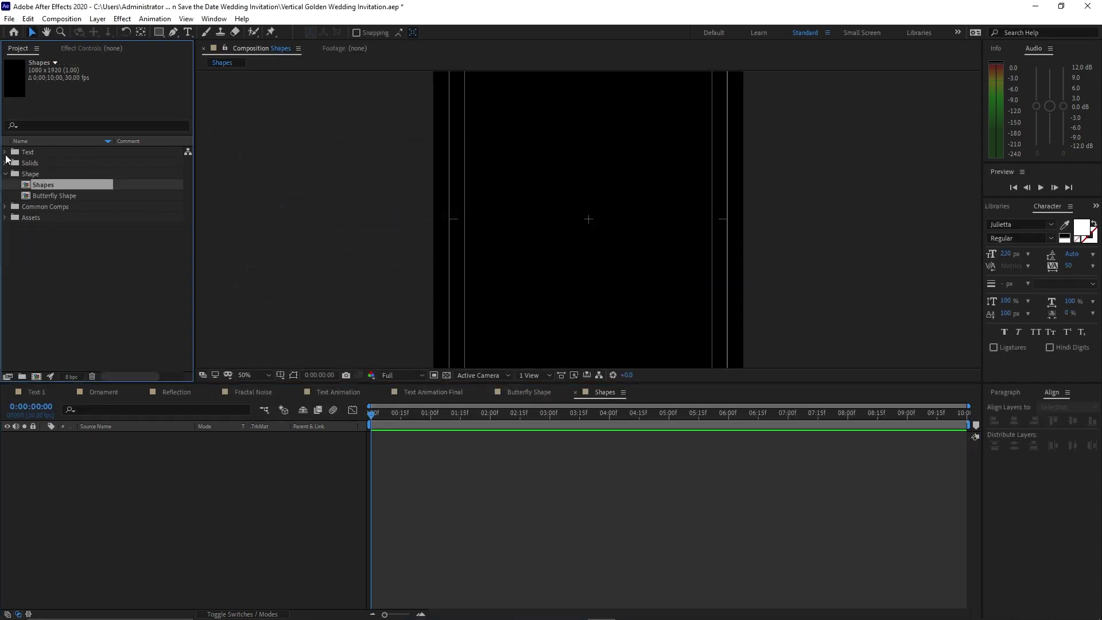
Step: Add the Butterfly Shape composition as a layer in the Shapes composition
{"action": "left_click", "coordinate": [50, 195]}
{"action": "left_click_drag", "start_coordinate": [49, 195], "coordinate": [156, 469]}
{"action": "key", "text": "comma"}
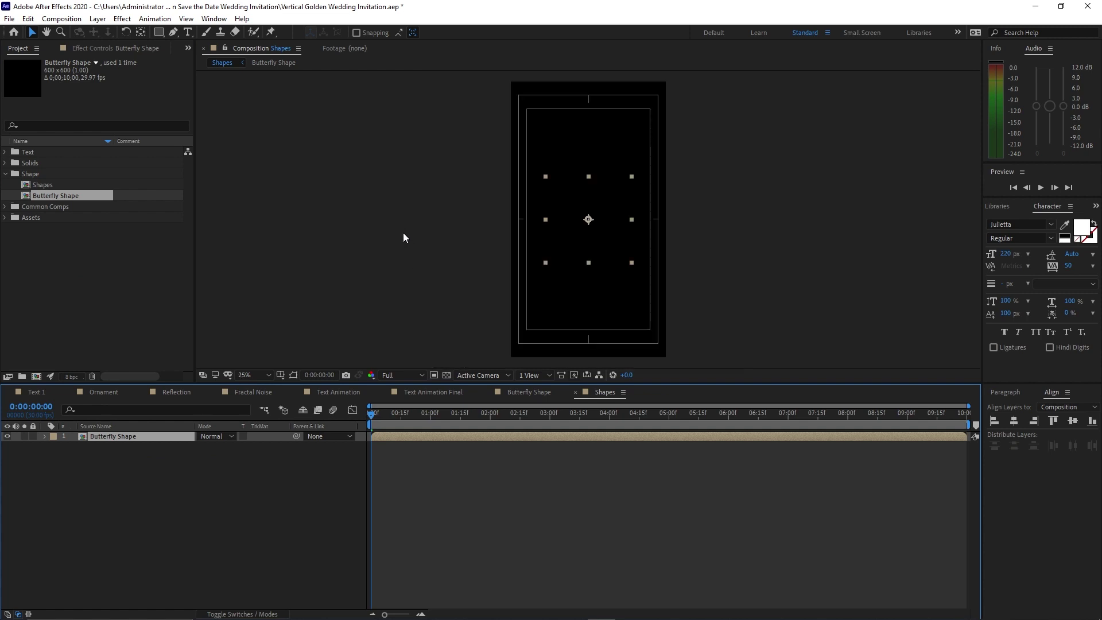
Step: At 0:00:04:24, position the Butterfly Shape layer in the frame's upper-left corner at 312, 243
{"action": "left_click_drag", "start_coordinate": [372, 412], "coordinate": [656, 401]}
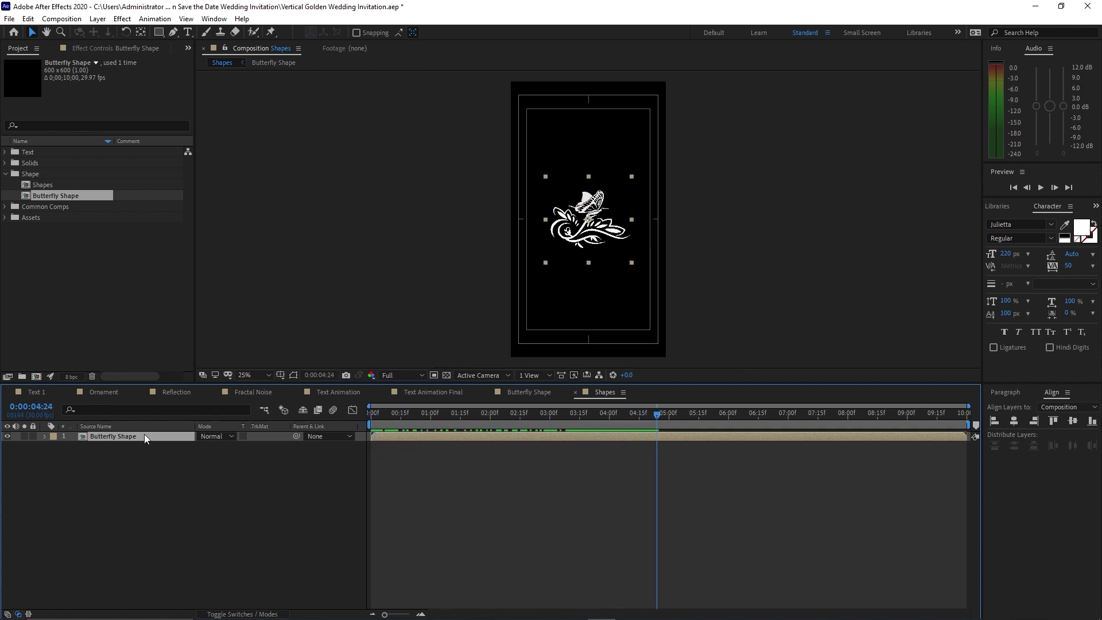
{"action": "key", "text": "p"}
{"action": "left_click_drag", "start_coordinate": [222, 446], "coordinate": [89, 439]}
{"action": "key", "text": "Up"}
{"action": "key", "text": "Up"}
{"action": "key", "text": "Up"}
{"action": "key", "text": "Up"}
{"action": "key", "text": "Up"}
{"action": "key", "text": "Up"}
{"action": "key", "text": "Up"}
{"action": "key", "text": "Up"}
{"action": "key", "text": "Up"}
{"action": "key", "text": "Up"}
{"action": "key", "text": "Up"}
{"action": "key", "text": "Up"}
{"action": "key", "text": "Up"}
{"action": "key", "text": "Up"}
{"action": "key", "text": "Up"}
{"action": "key", "text": "Up"}
{"action": "key", "text": "Up"}
{"action": "key", "text": "Up"}
{"action": "key", "text": "Up"}
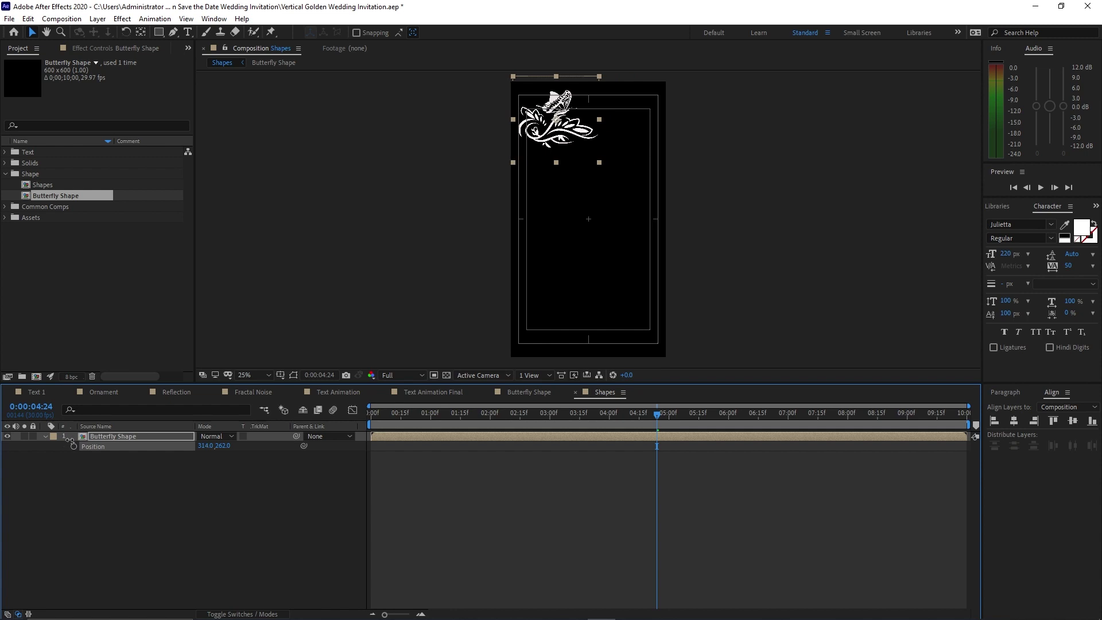
{"action": "key", "text": "Left"}
{"action": "key", "text": "Left"}
{"action": "key", "text": "Left"}
{"action": "key", "text": "Left"}
{"action": "key", "text": "Left"}
{"action": "key", "text": "Return"}
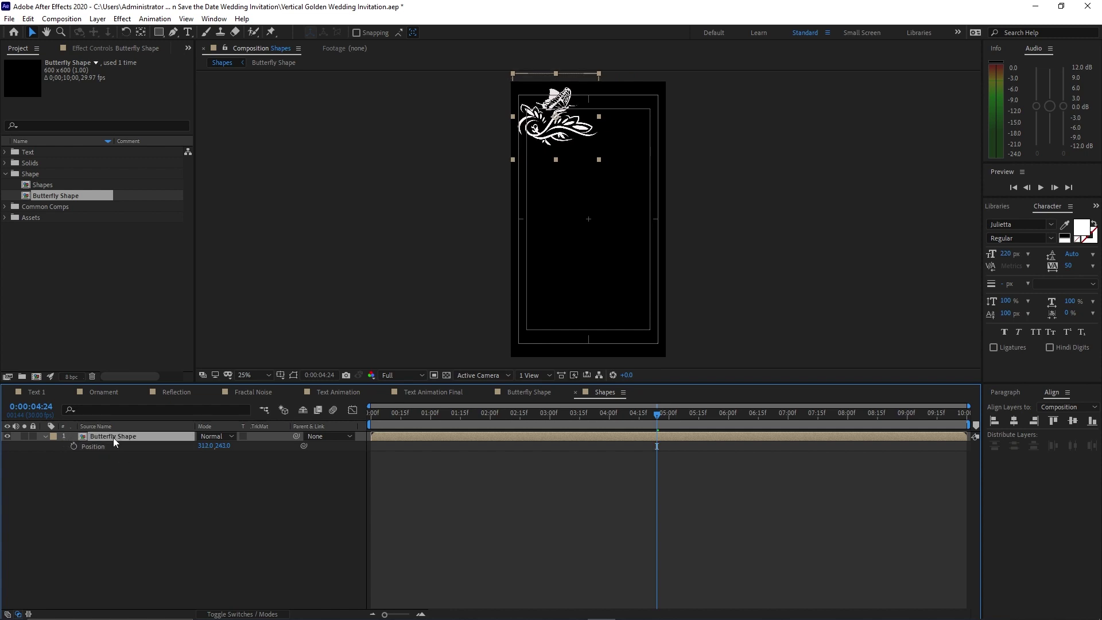
Step: Duplicate the Butterfly Shape layer and position the copy in the frame's lower-right corner at 743, 1650
{"action": "key", "text": "ctrl+d"}
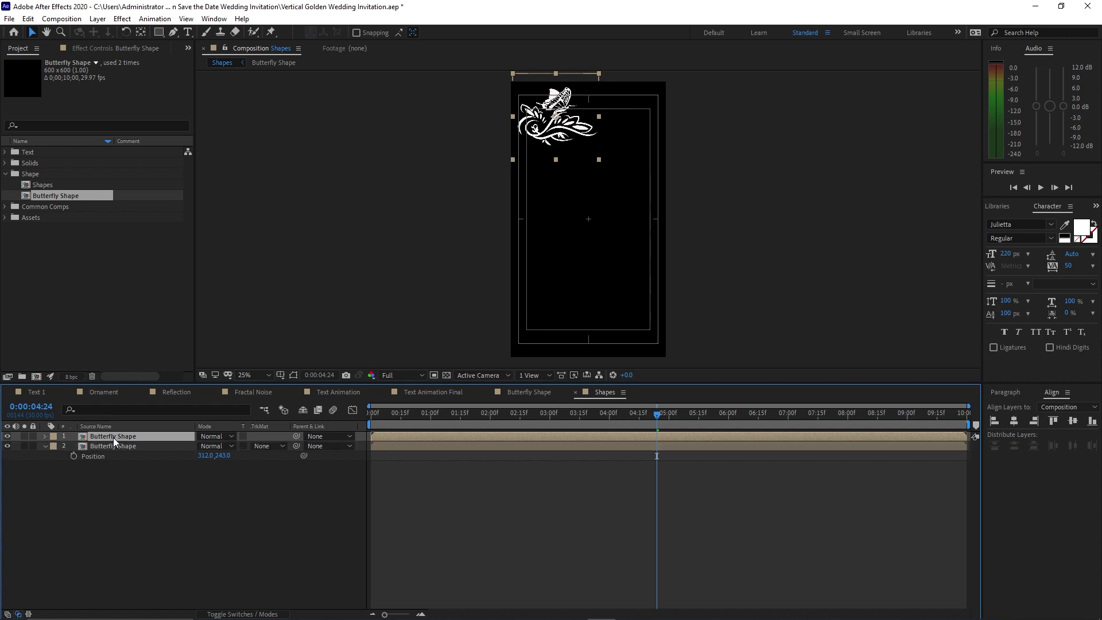
{"action": "key", "text": "p"}
{"action": "left_click_drag", "start_coordinate": [223, 446], "coordinate": [453, 447]}
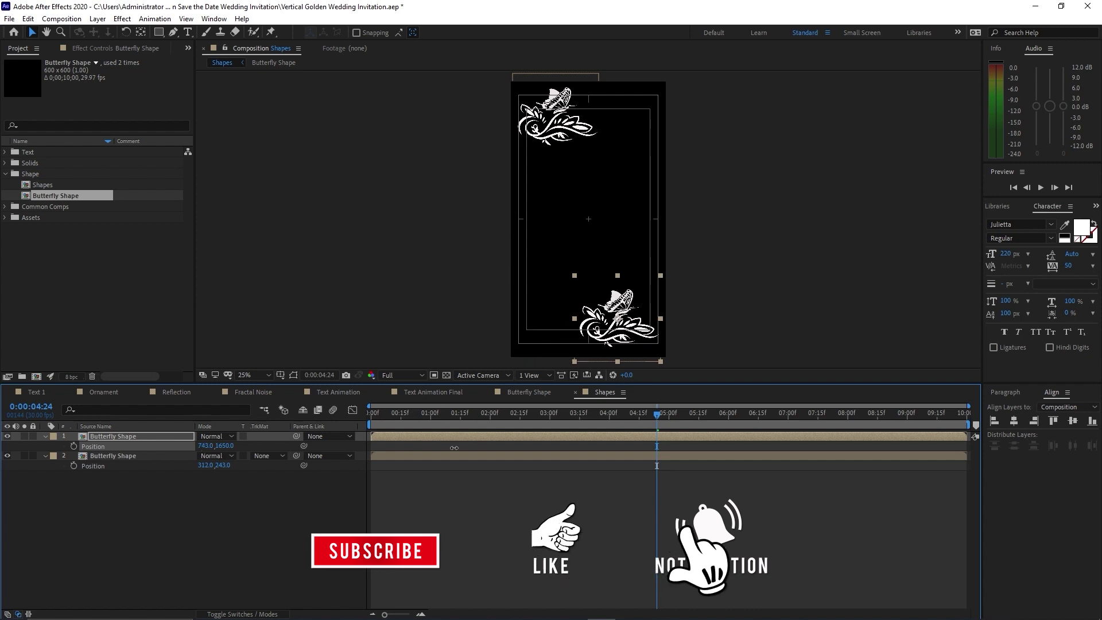
Step: Flip the lower-right Butterfly Shape layer horizontally
{"action": "left_click", "coordinate": [103, 20]}
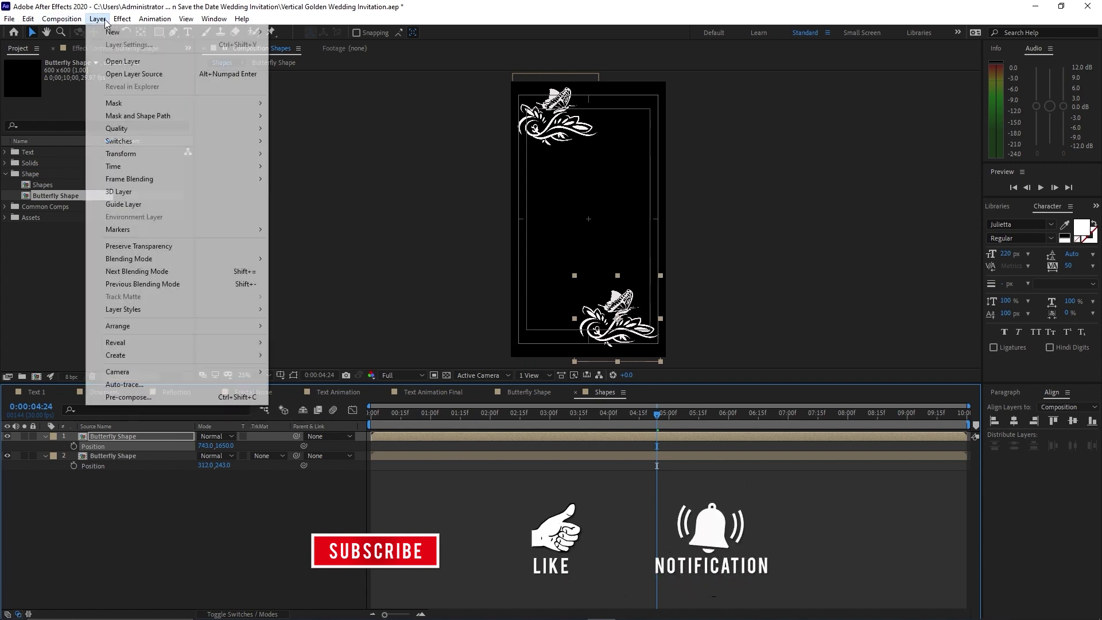
{"action": "mouse_move", "coordinate": [153, 146]}
{"action": "mouse_move", "coordinate": [222, 151]}
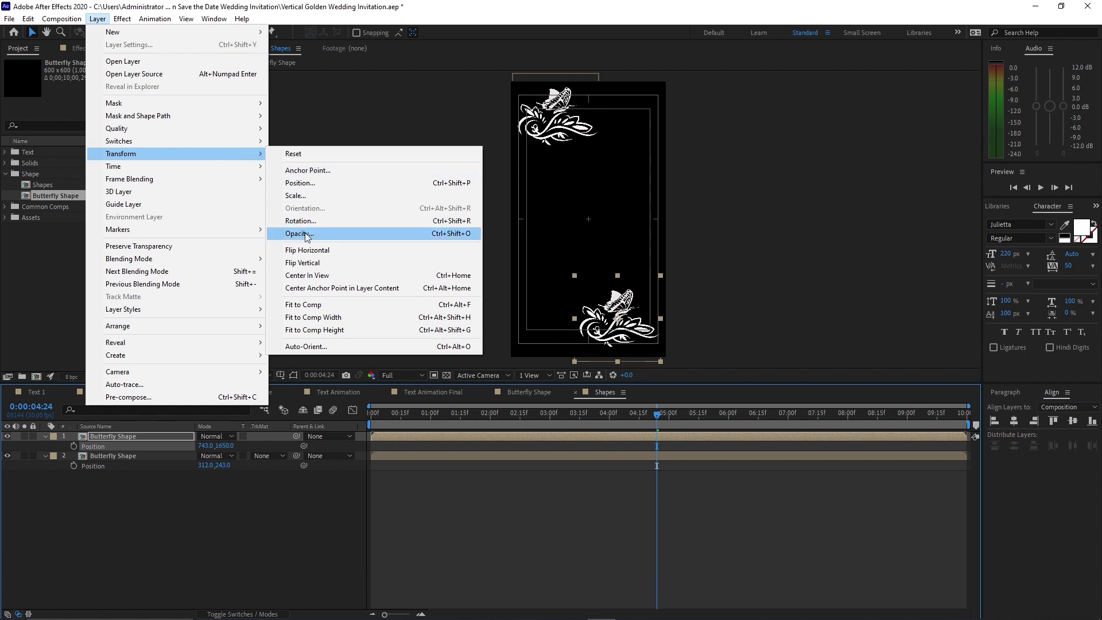
{"action": "left_click", "coordinate": [312, 250]}
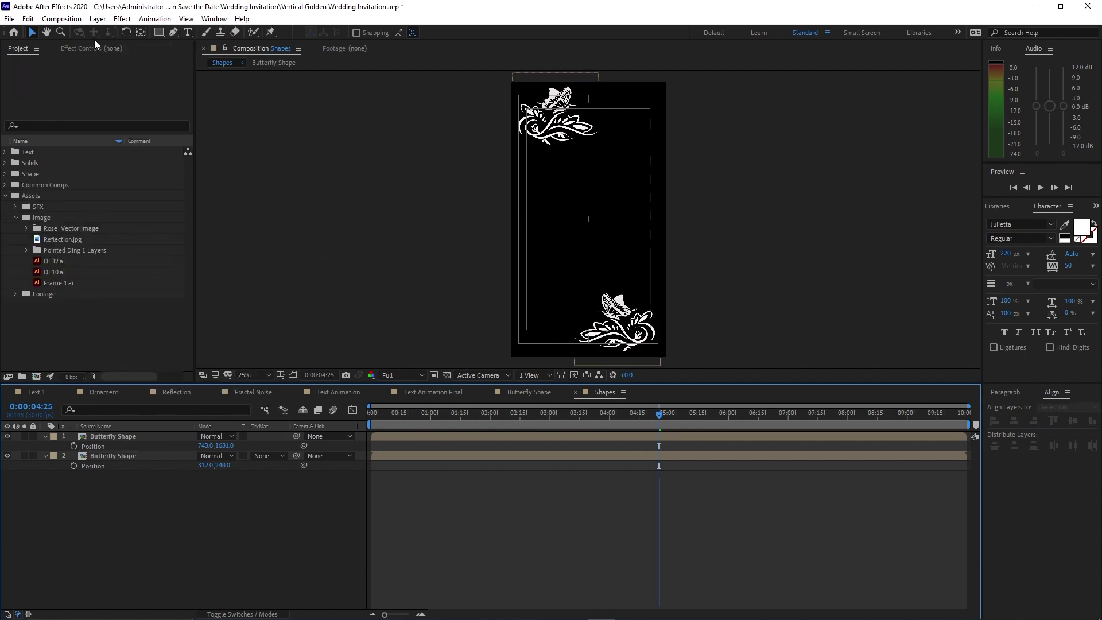
Step: Create a 1000 × 200 px composition named Pointed Ding 1 at 30 fps with a duration of 0:00:10:00
{"action": "left_click", "coordinate": [61, 19]}
{"action": "left_click", "coordinate": [81, 33]}
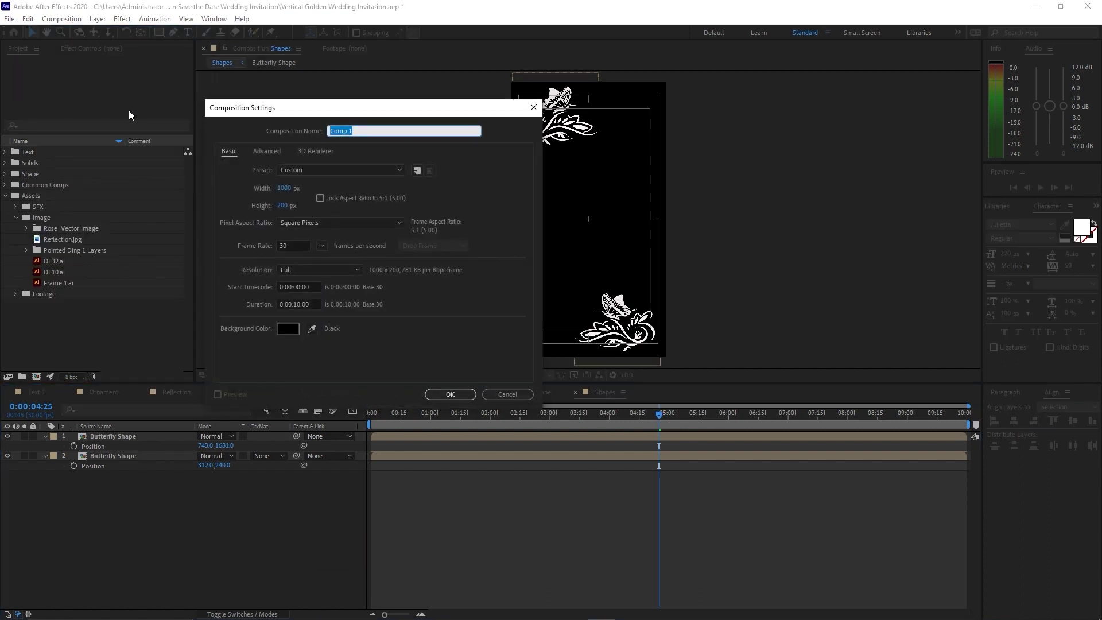
{"action": "type", "text": "POinted Ding"}
{"action": "left_click", "coordinate": [444, 393]}
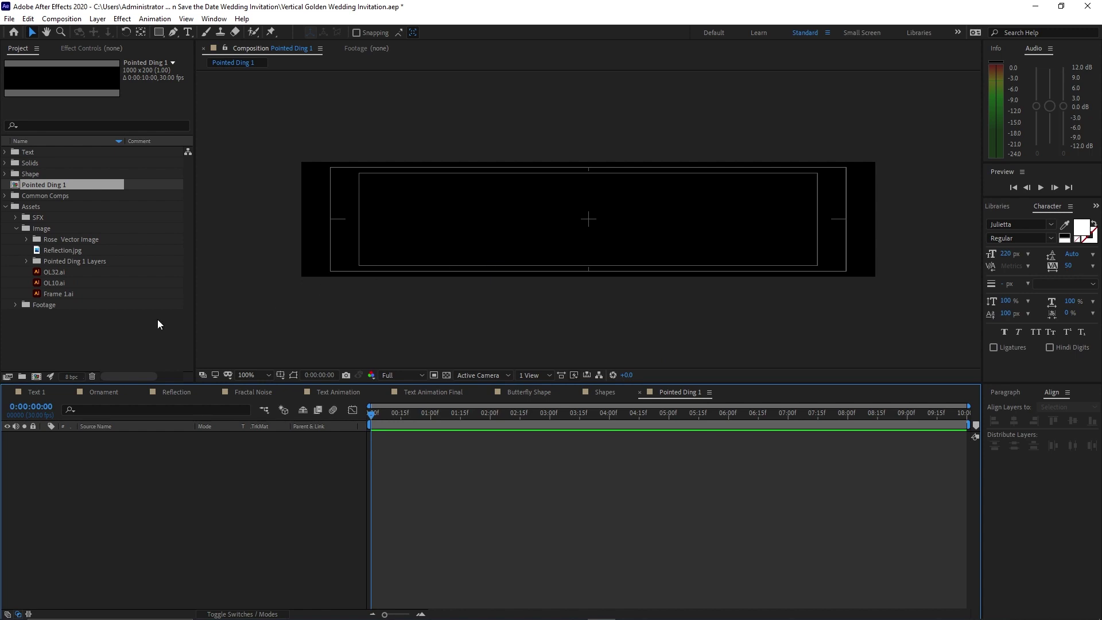
Step: Add both artwork files from the Pointed Ding 1 Layers folder as layers in the Pointed Ding 1 composition
{"action": "left_click", "coordinate": [28, 261]}
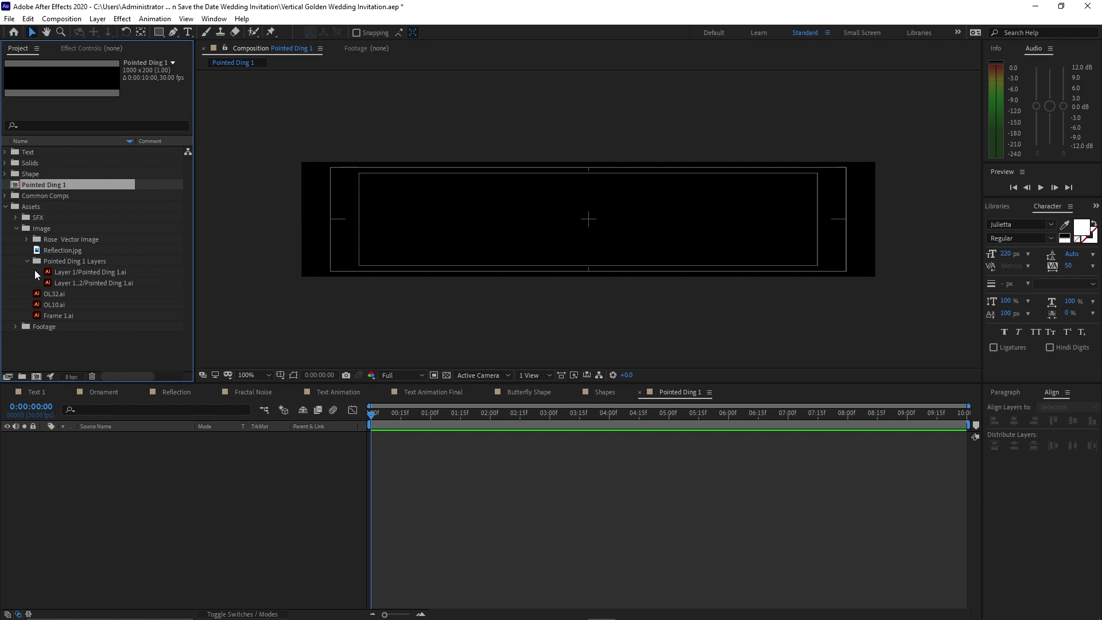
{"action": "left_click_drag", "start_coordinate": [34, 270], "coordinate": [57, 284]}
{"action": "key", "text": "ctrl+slash"}
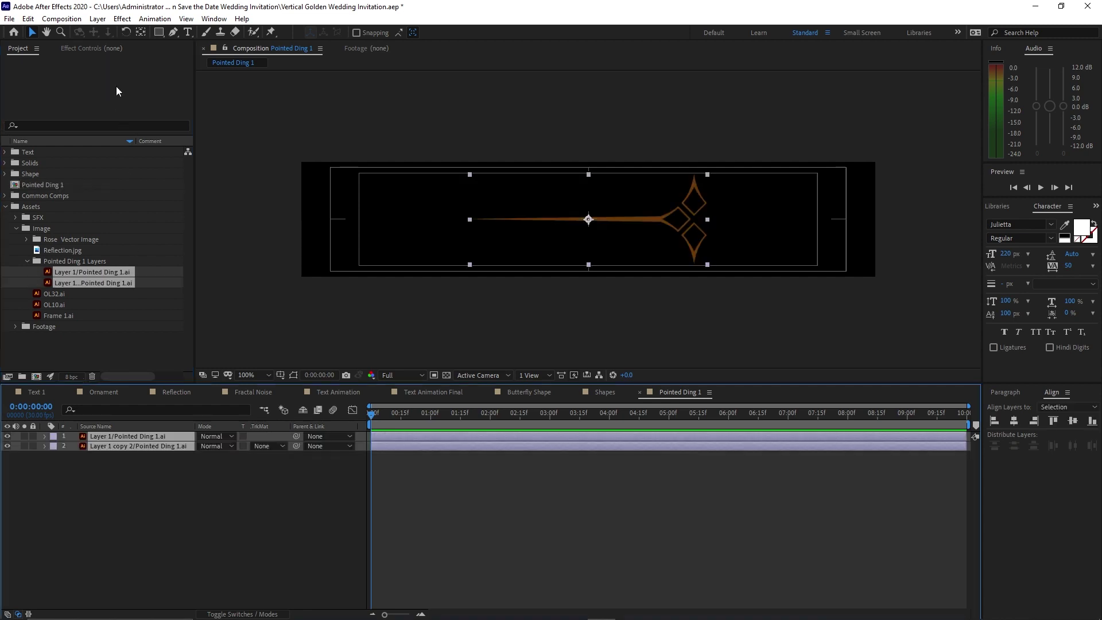
Step: Apply the Fill effect to both ornament layers and set its color to white
{"action": "left_click", "coordinate": [121, 18]}
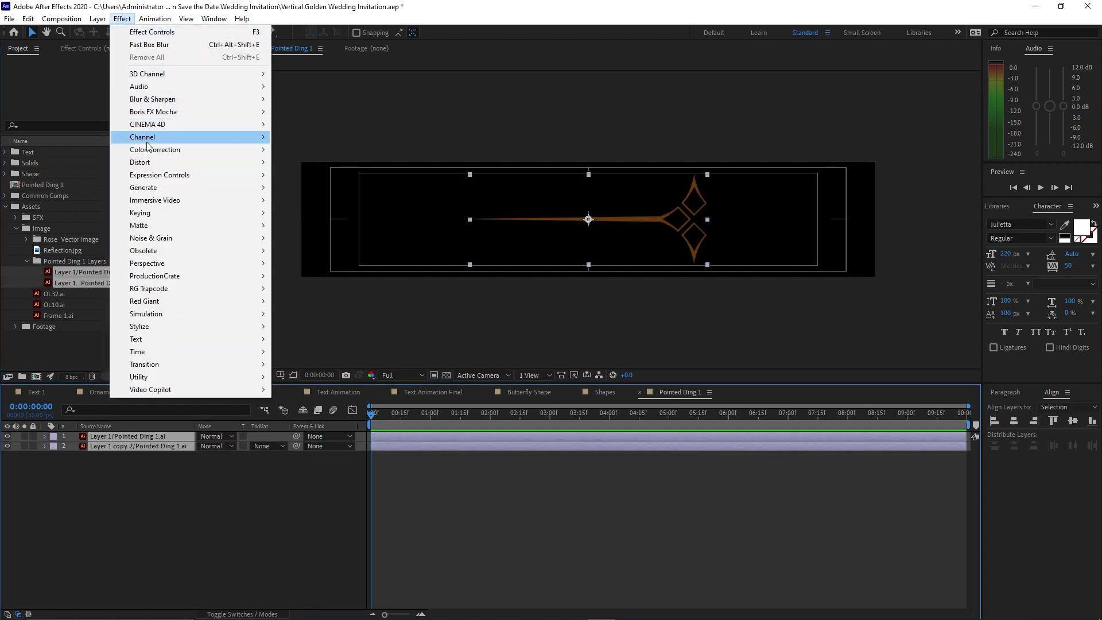
{"action": "mouse_move", "coordinate": [165, 192]}
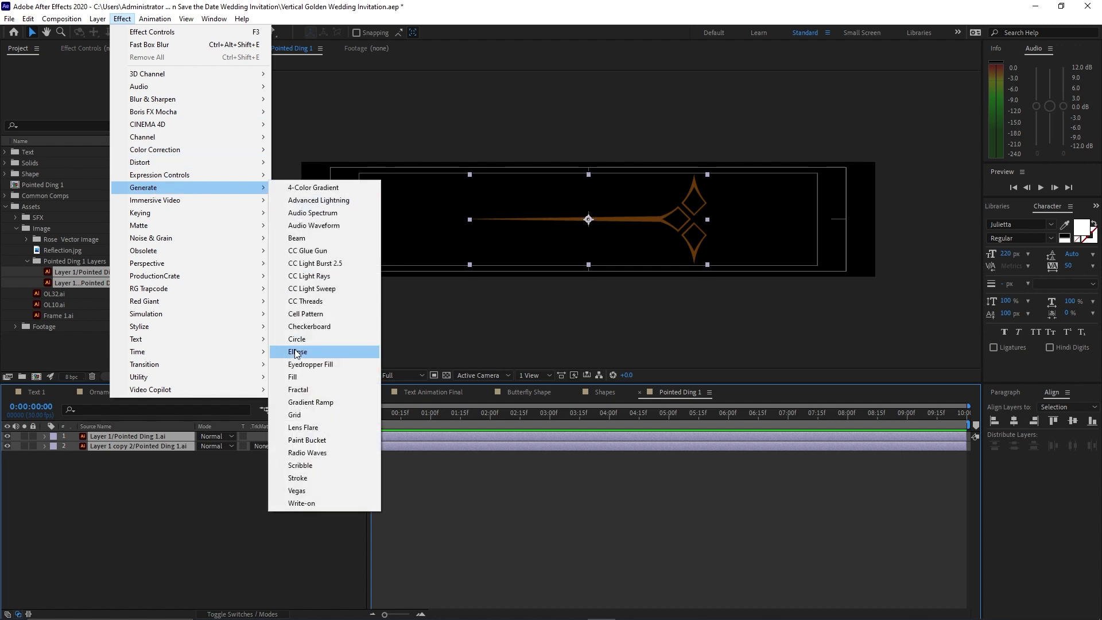
{"action": "left_click", "coordinate": [295, 376]}
{"action": "left_click", "coordinate": [112, 101]}
{"action": "left_click", "coordinate": [194, 344]}
{"action": "left_click", "coordinate": [426, 344]}
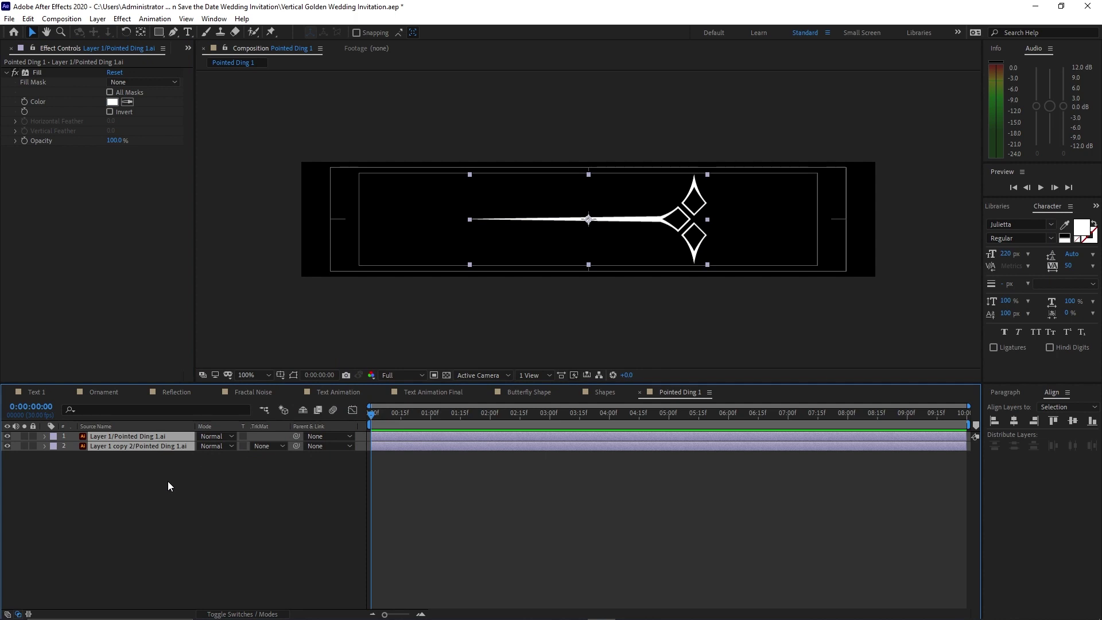
Step: Position both Pointed Ding 1 artwork layers together at 317, 100
{"action": "key", "text": "p"}
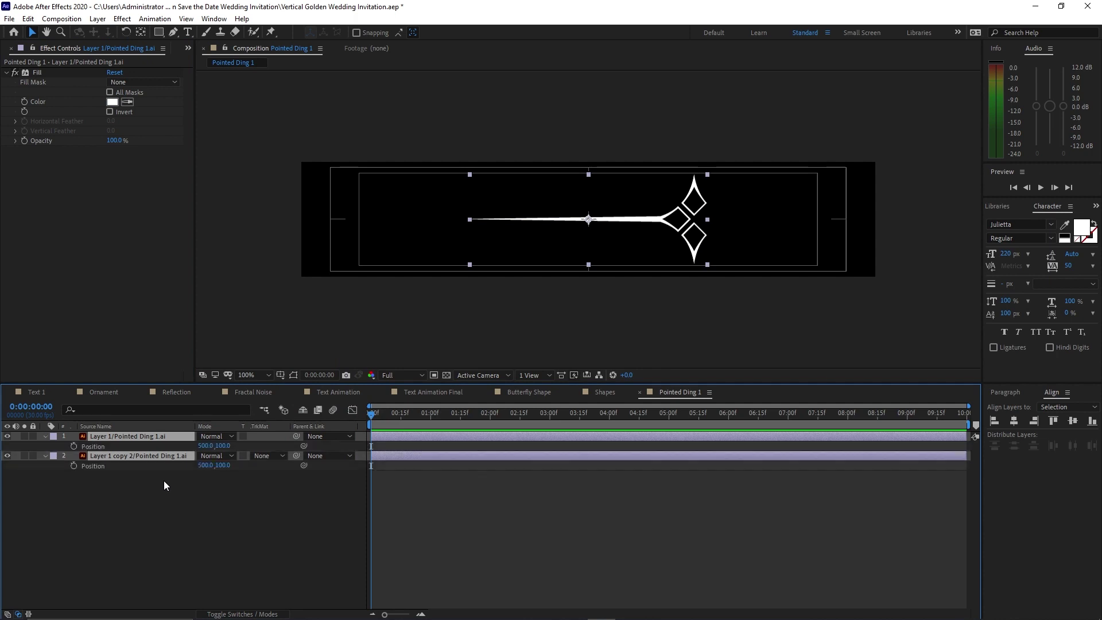
{"action": "mouse_move", "coordinate": [206, 465]}
{"action": "left_mouse_down"}
{"action": "mouse_move", "coordinate": [121, 489]}
{"action": "mouse_move", "coordinate": [204, 468]}
{"action": "left_mouse_up"}
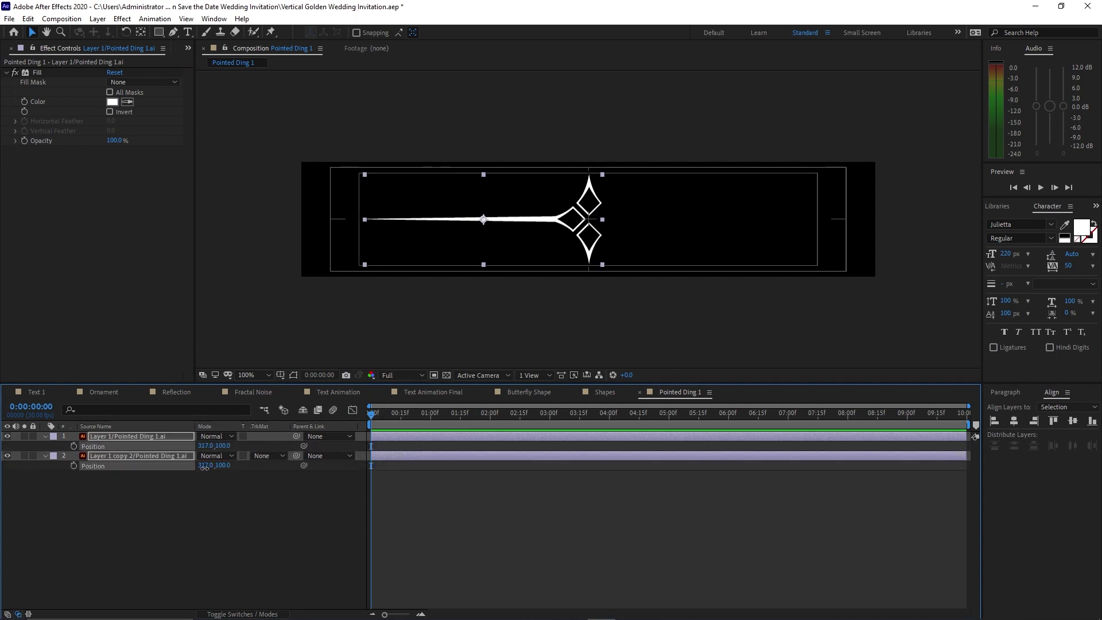
{"action": "left_click", "coordinate": [229, 532]}
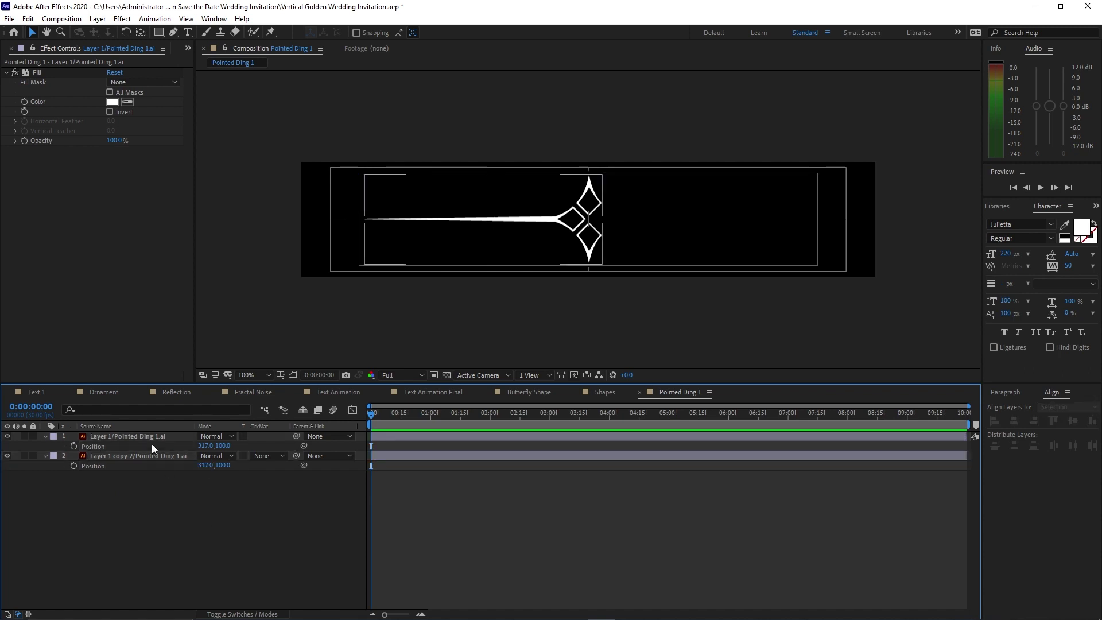
Step: Flip the Layer 1/Pointed Ding 1.ai layer horizontally and position it at 686, 100 to mirror the other half
{"action": "left_click", "coordinate": [154, 437]}
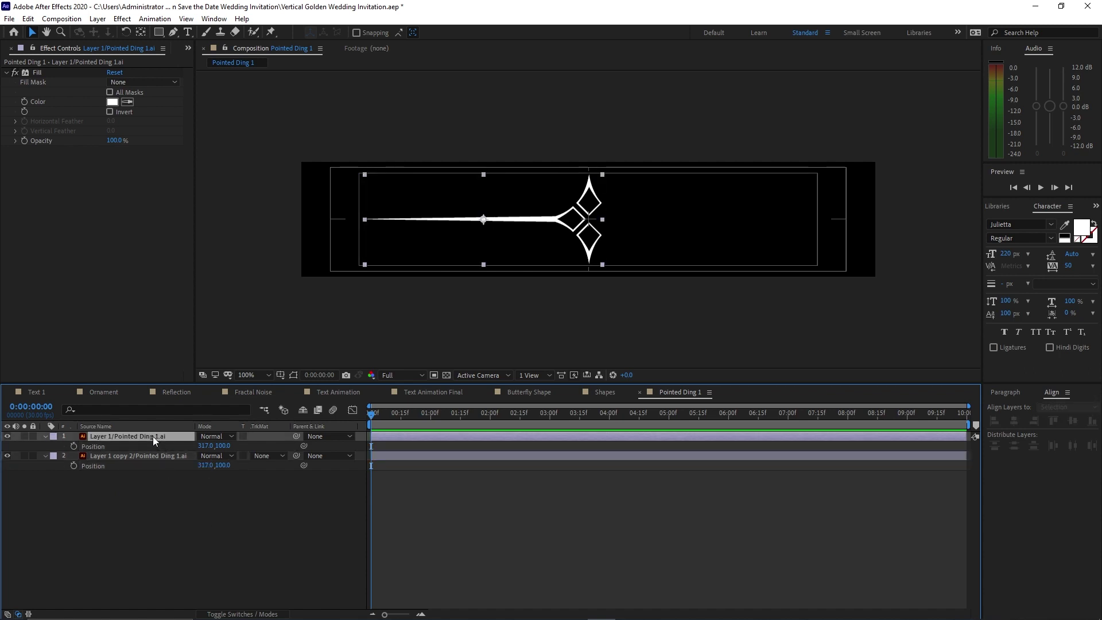
{"action": "left_click", "coordinate": [99, 19]}
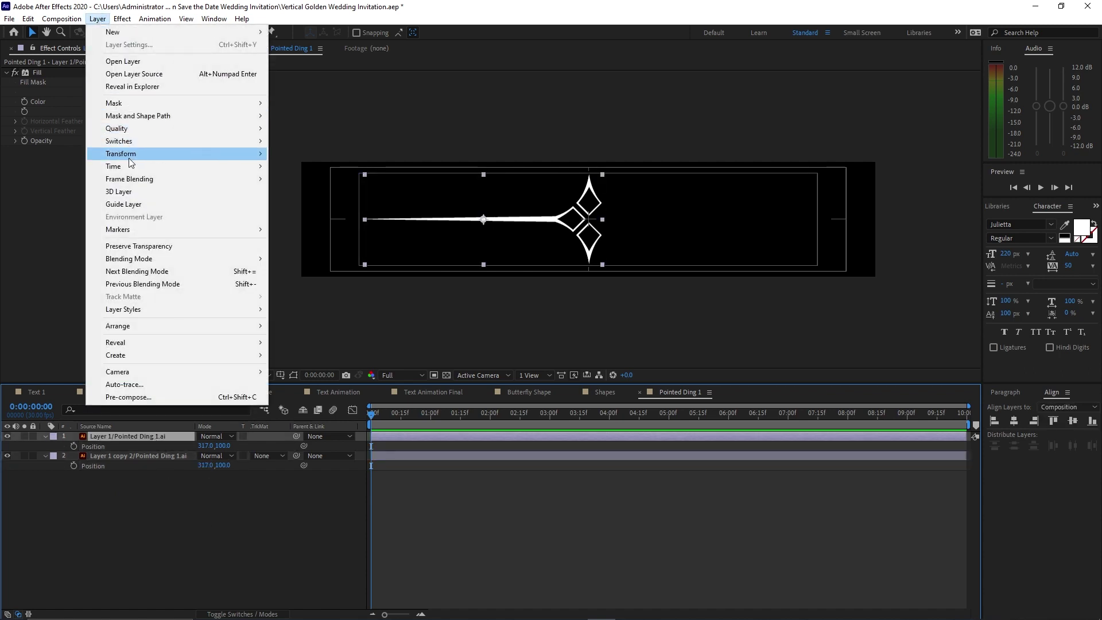
{"action": "mouse_move", "coordinate": [128, 154]}
{"action": "left_click", "coordinate": [292, 250]}
{"action": "left_click_drag", "start_coordinate": [204, 446], "coordinate": [396, 431]}
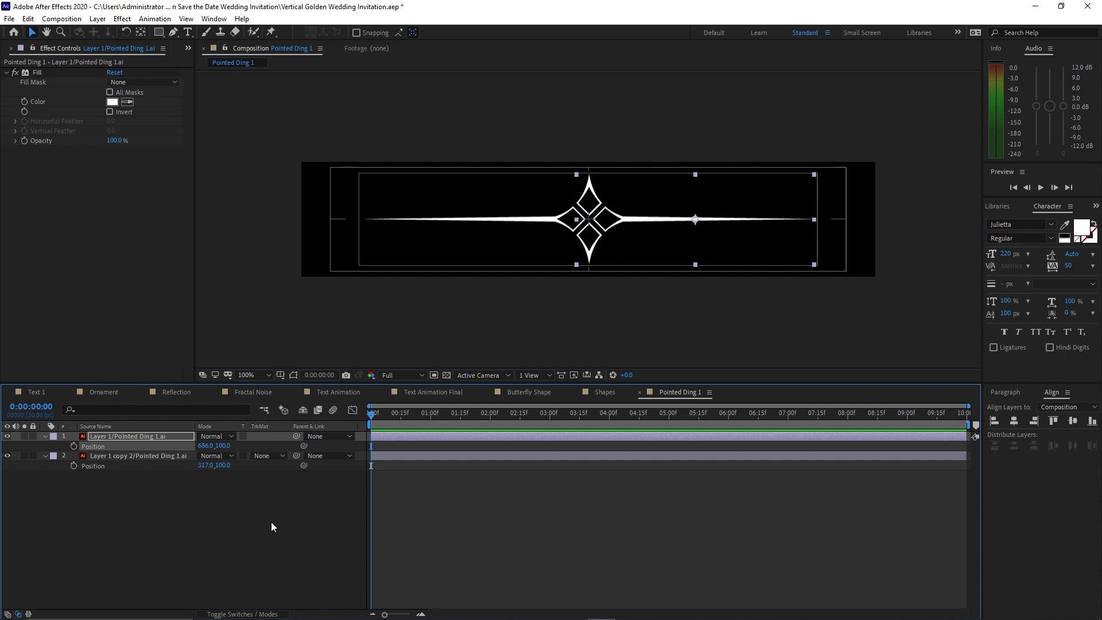
Step: Move the Pointed Ding 1 composition into the Shape folder and add it as the top layer of the Shapes composition
{"action": "left_click", "coordinate": [603, 393]}
{"action": "left_click", "coordinate": [16, 49]}
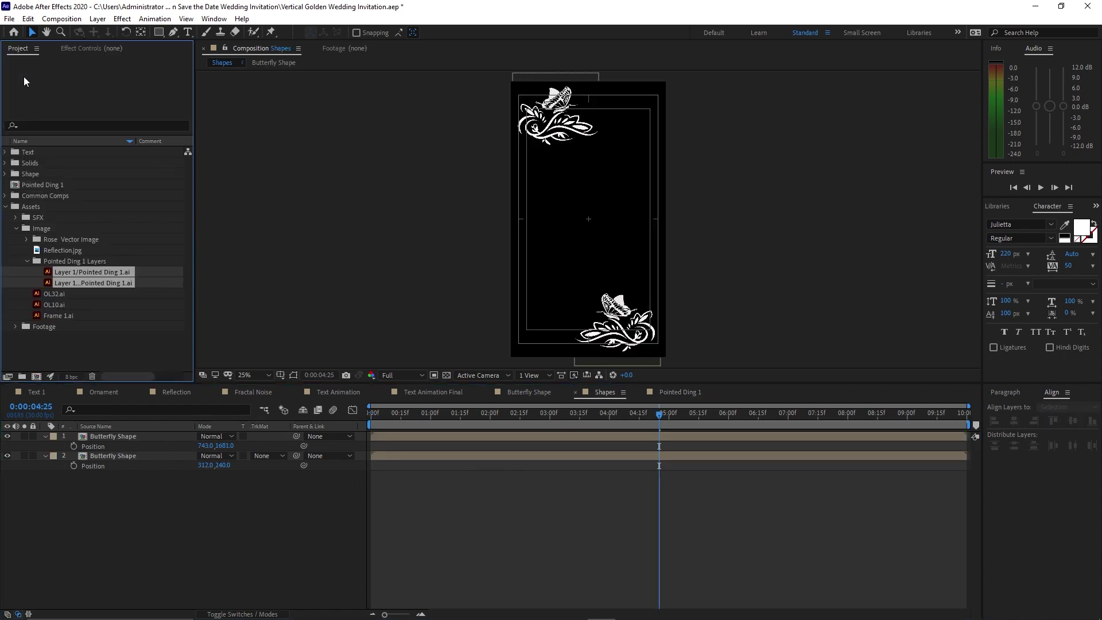
{"action": "left_click_drag", "start_coordinate": [47, 186], "coordinate": [124, 434]}
Step: Scale the Pointed Ding 1 layer to 50% and make it start at 0:00:01:00
{"action": "key", "text": "s"}
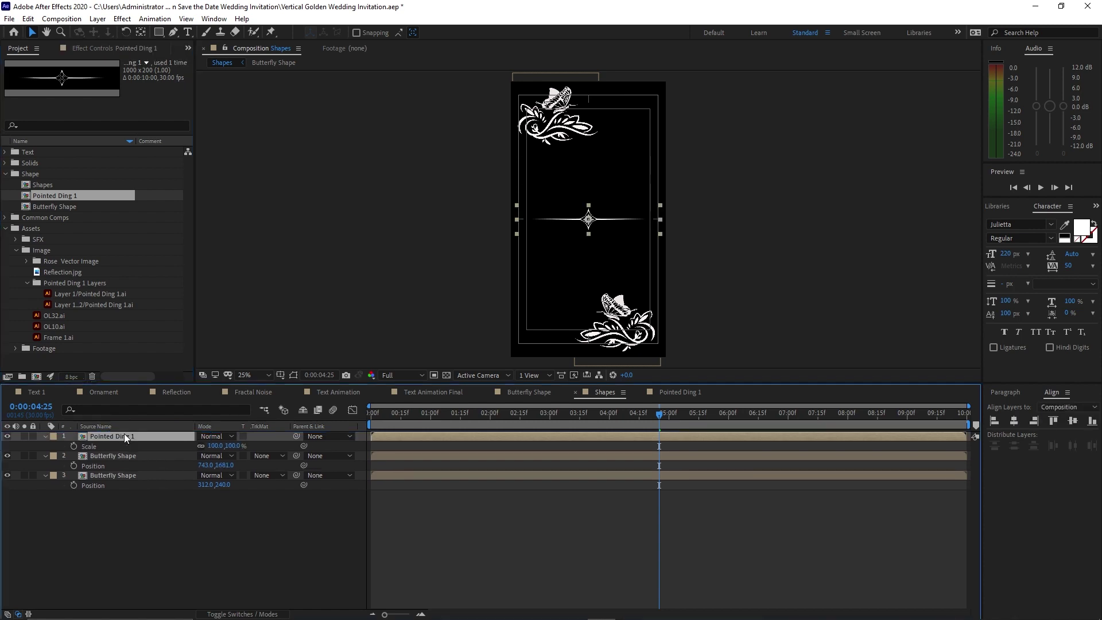
{"action": "left_click", "coordinate": [221, 447]}
{"action": "type", "text": "50"}
{"action": "left_click", "coordinate": [432, 414]}
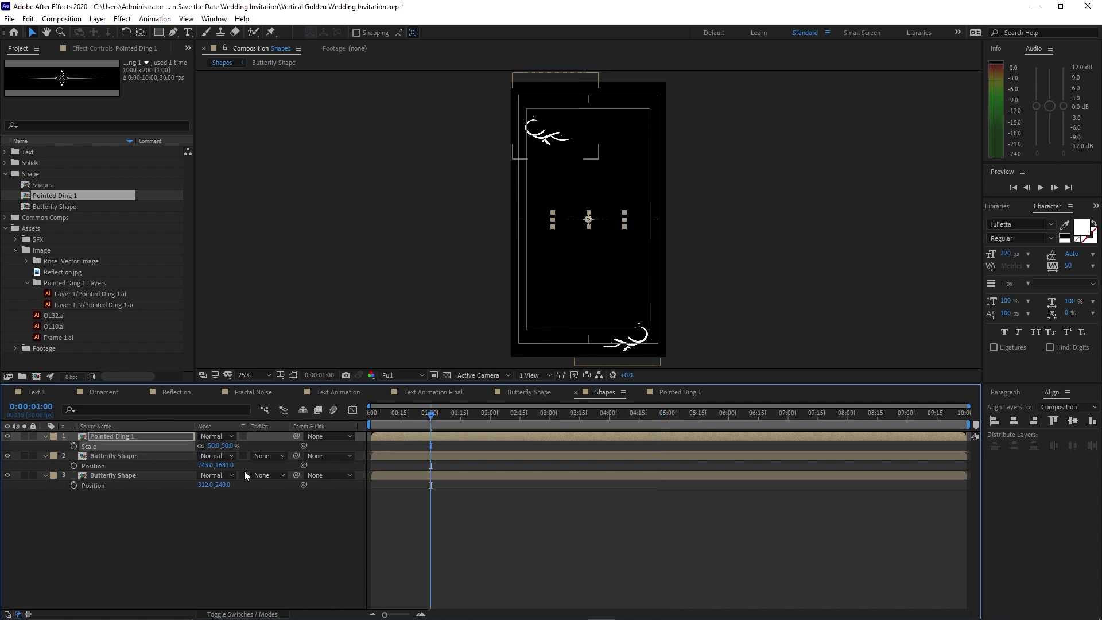
{"action": "key", "text": "alt+bracketleft"}
Step: Add the Text 1 composition as the top layer and position the Pointed Ding 1 layer above the Inviting You line at 540, 651
{"action": "left_click", "coordinate": [5, 152]}
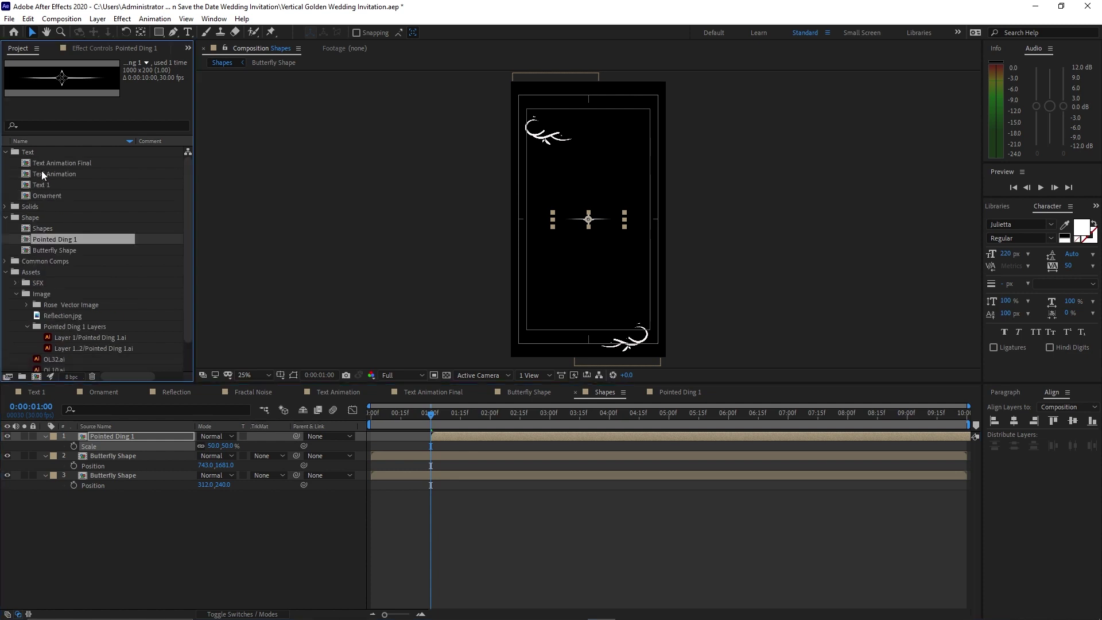
{"action": "left_click_drag", "start_coordinate": [46, 183], "coordinate": [79, 431]}
{"action": "left_click", "coordinate": [136, 446]}
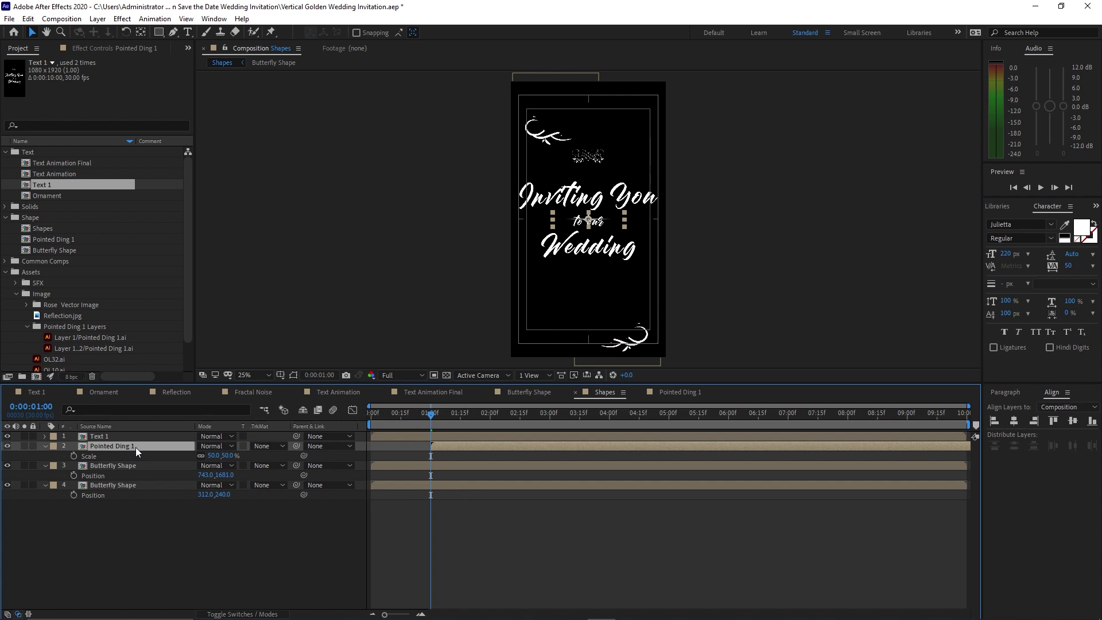
{"action": "key", "text": "p"}
{"action": "left_click_drag", "start_coordinate": [223, 455], "coordinate": [86, 411]}
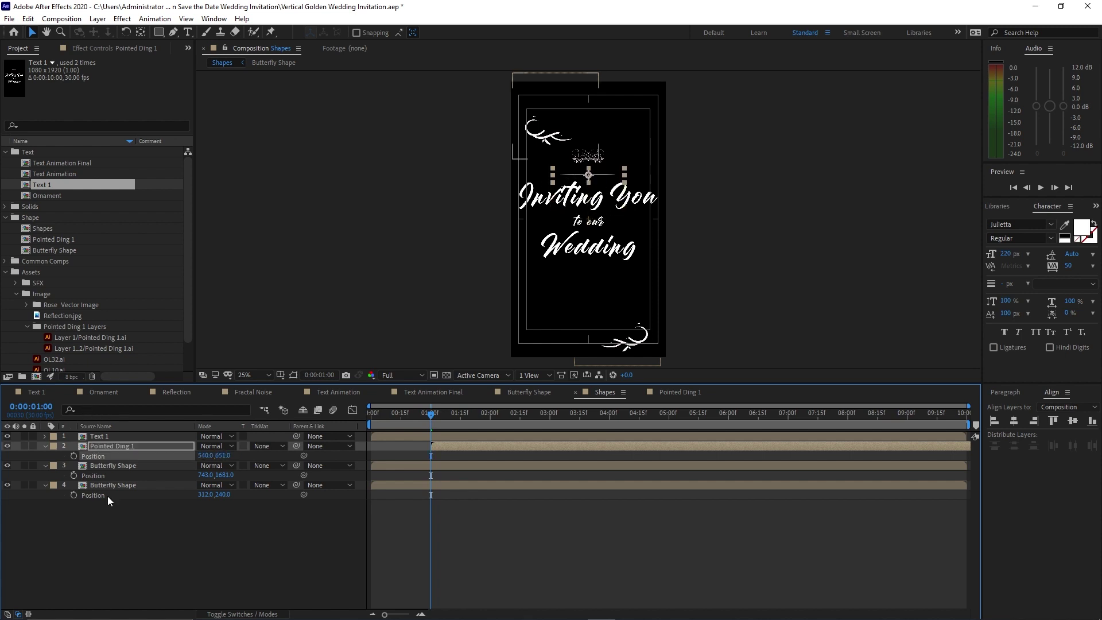
Step: Place a duplicate of the Pointed Ding 1 layer below the word Wedding at 540, 1283, and delete the Text 1 layer
{"action": "left_click", "coordinate": [119, 447]}
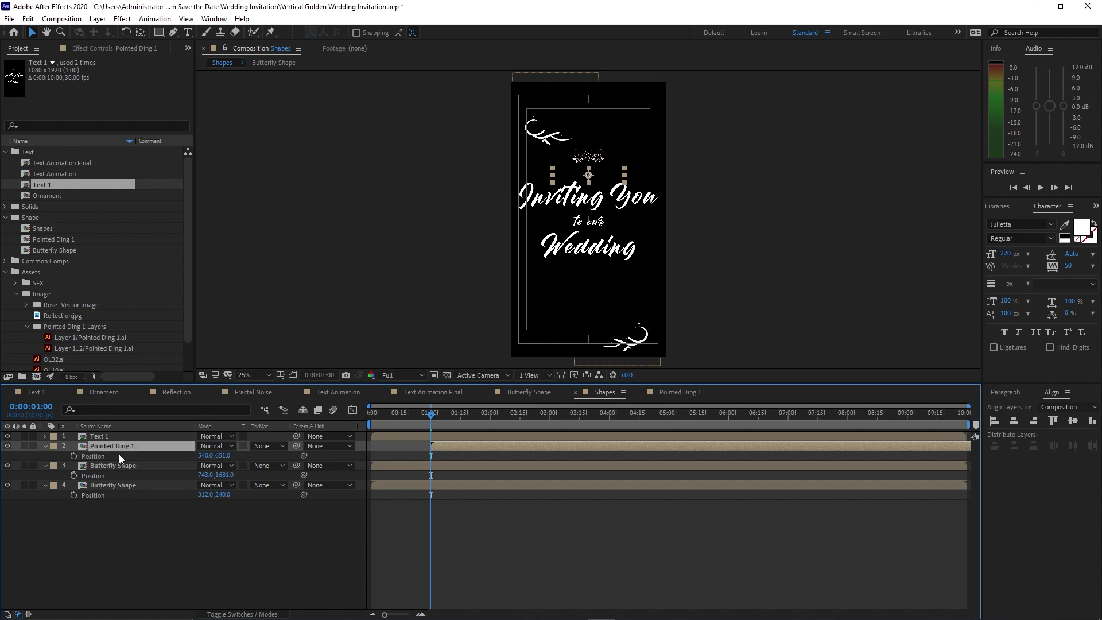
{"action": "key", "text": "ctrl+d"}
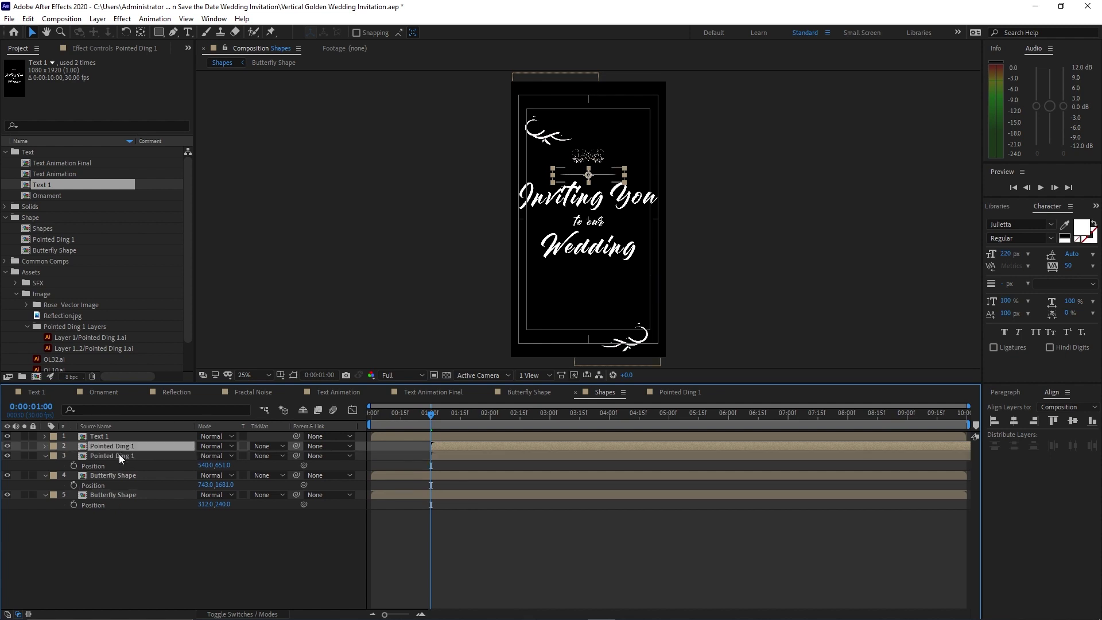
{"action": "key", "text": "p"}
{"action": "left_click_drag", "start_coordinate": [222, 455], "coordinate": [475, 569]}
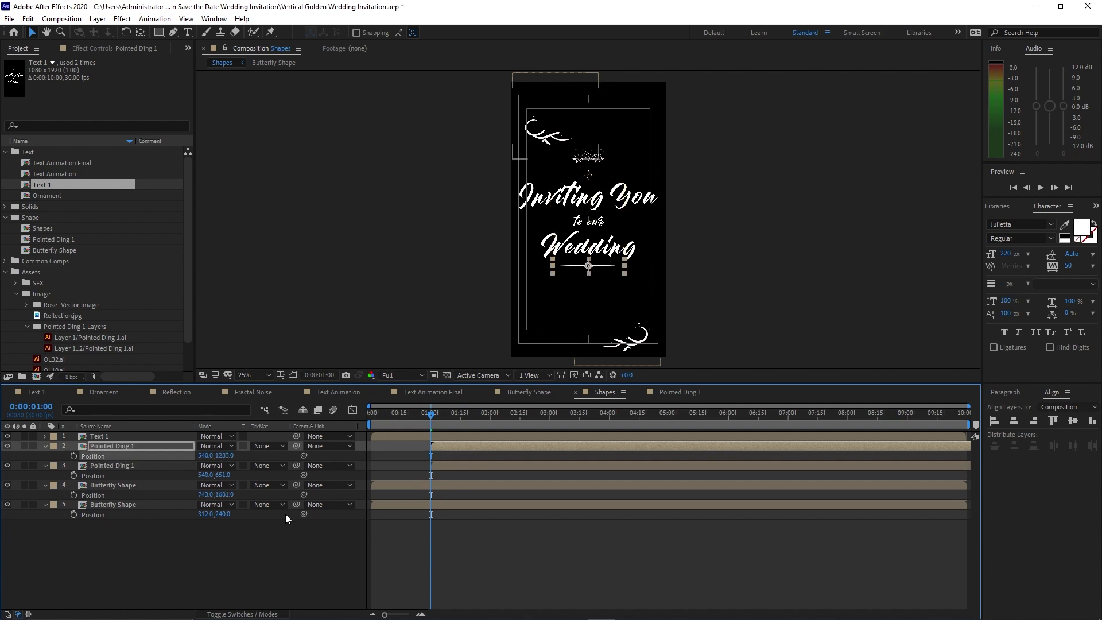
{"action": "left_click", "coordinate": [147, 435]}
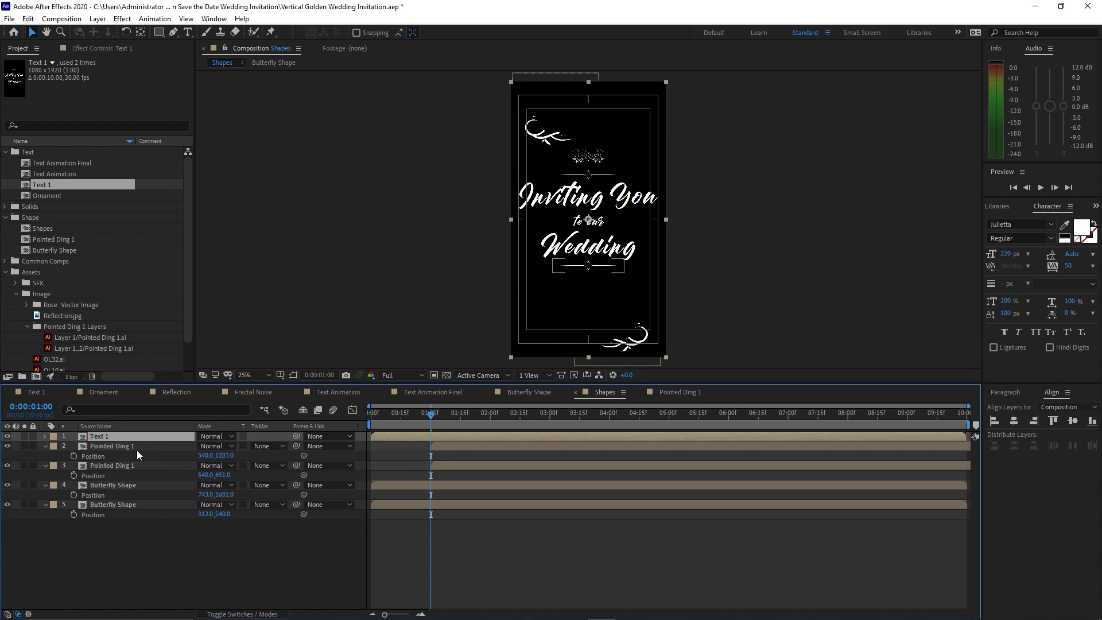
{"action": "key", "text": "Delete"}
Step: Create a 1080 × 1920 px composition named Shape Animation Final 1 at 30 fps with a duration of 0:00:10:00
{"action": "left_click", "coordinate": [62, 19]}
{"action": "left_click", "coordinate": [63, 33]}
{"action": "key", "text": "BackSpace"}
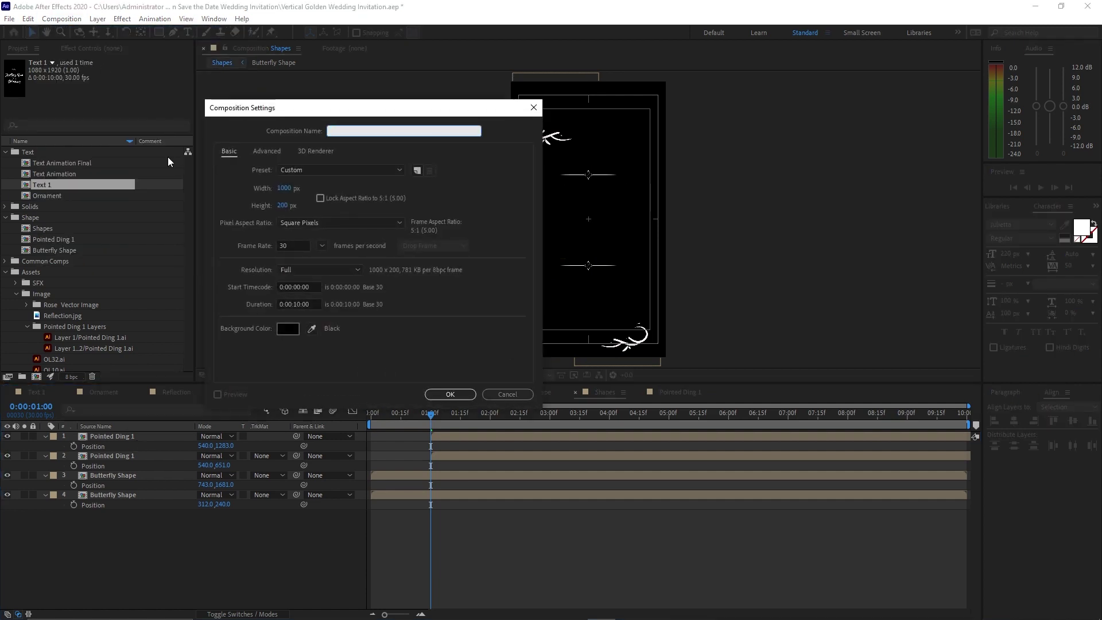
{"action": "type", "text": "Shape Animation Final 1"}
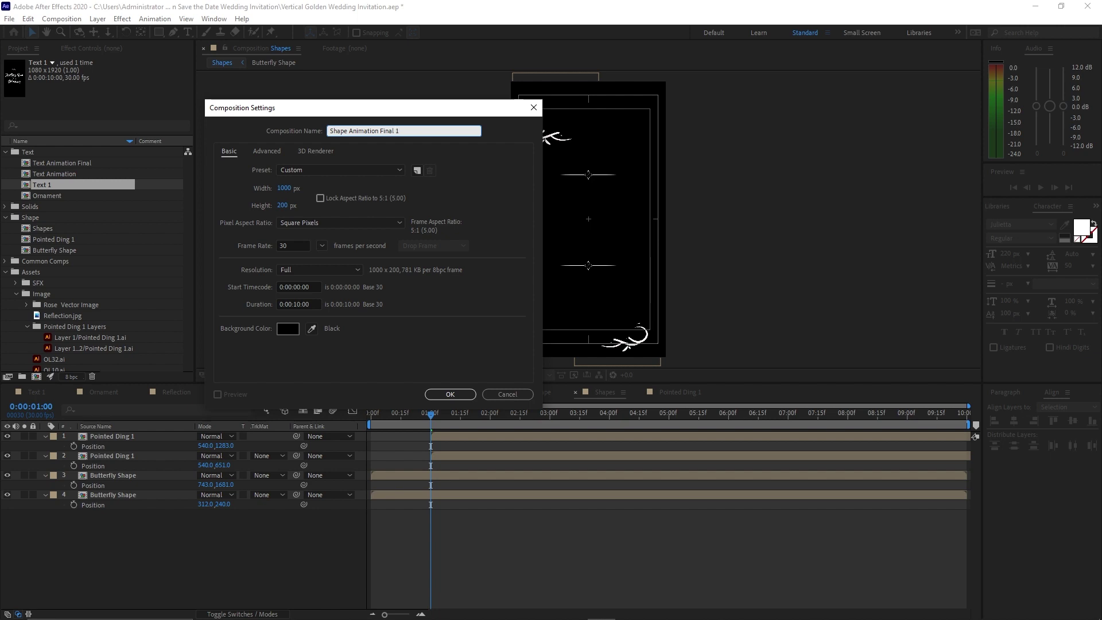
{"action": "left_click", "coordinate": [283, 188]}
{"action": "type", "text": "1080"}
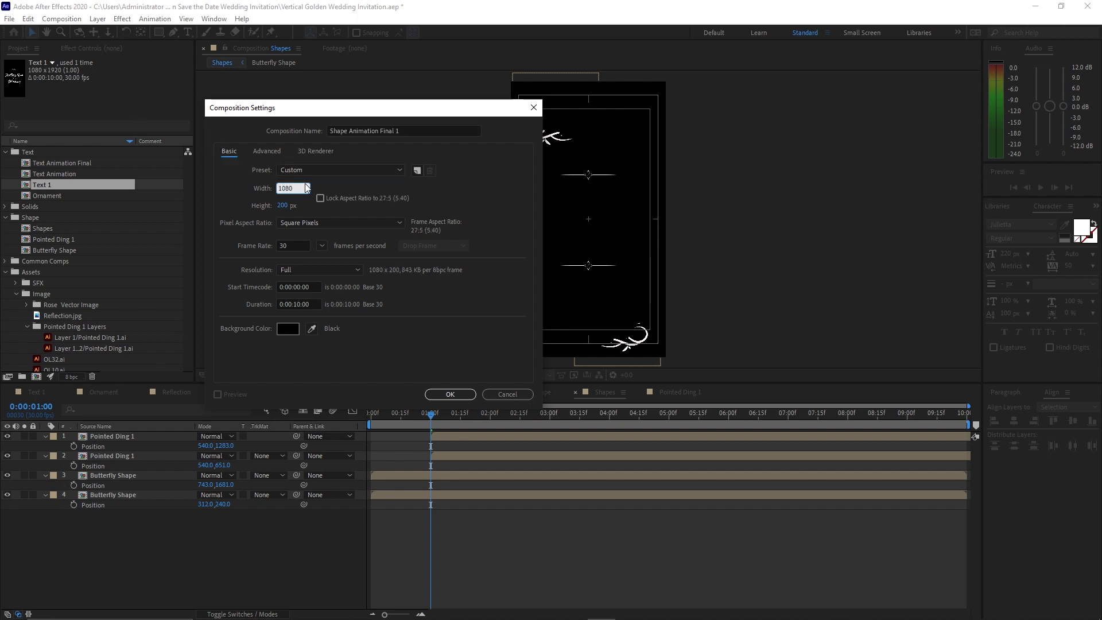
{"action": "left_click", "coordinate": [283, 205]}
{"action": "type", "text": "1920"}
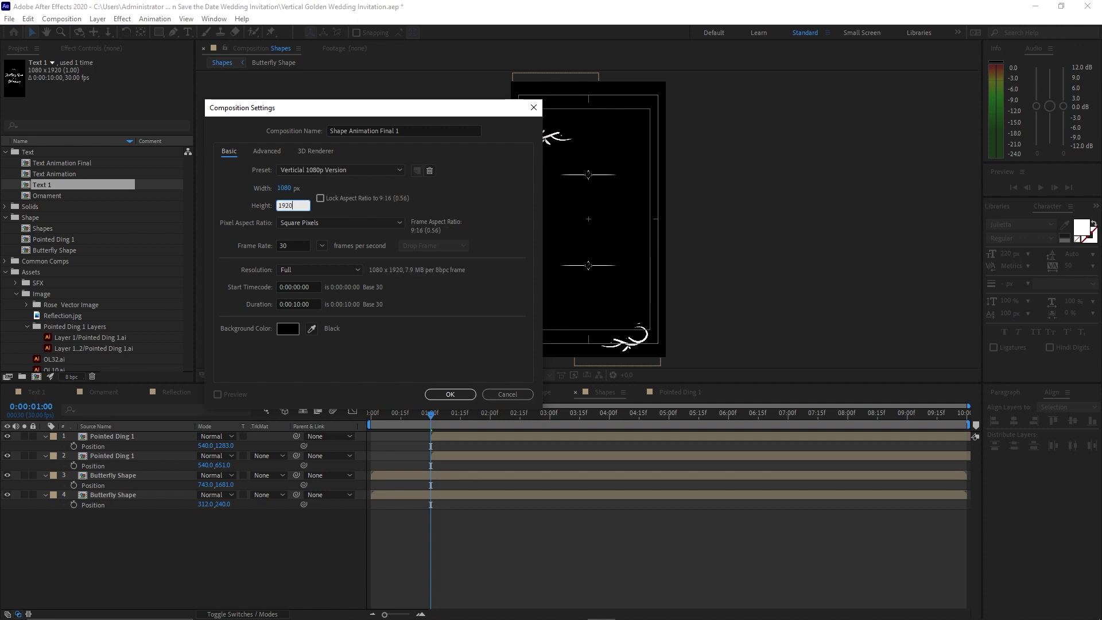
{"action": "left_click", "coordinate": [443, 392]}
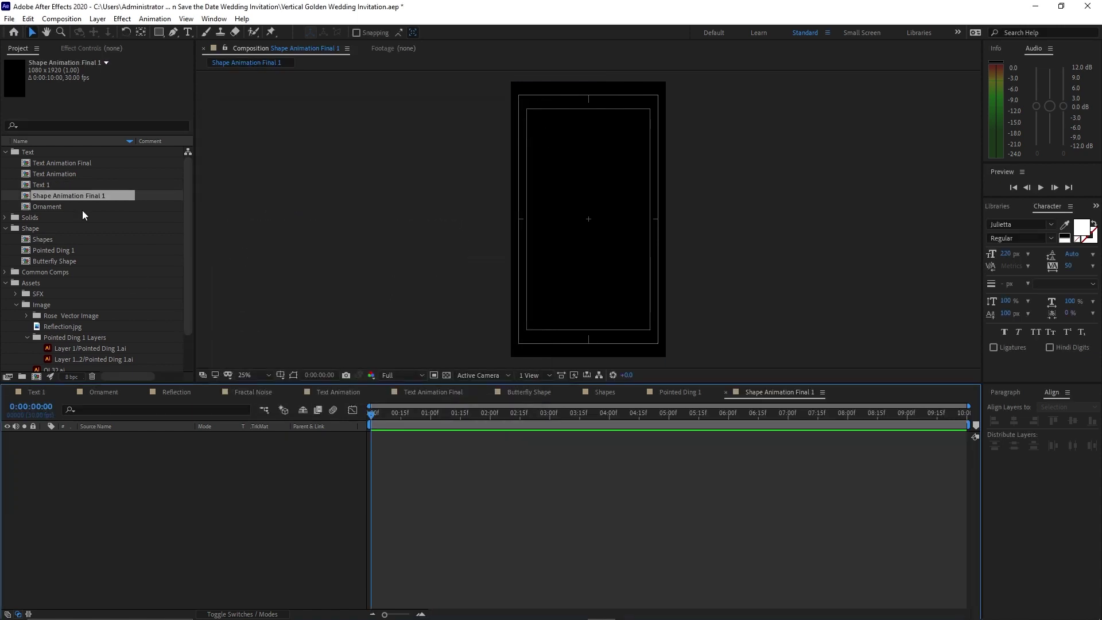
Step: Move Shape Animation Final 1 into the Shape folder, and add the Shapes composition to it as a layer, viewed at 0:00:03:11
{"action": "left_click_drag", "start_coordinate": [70, 194], "coordinate": [152, 463]}
{"action": "left_click", "coordinate": [73, 228]}
{"action": "left_click_drag", "start_coordinate": [371, 414], "coordinate": [574, 416]}
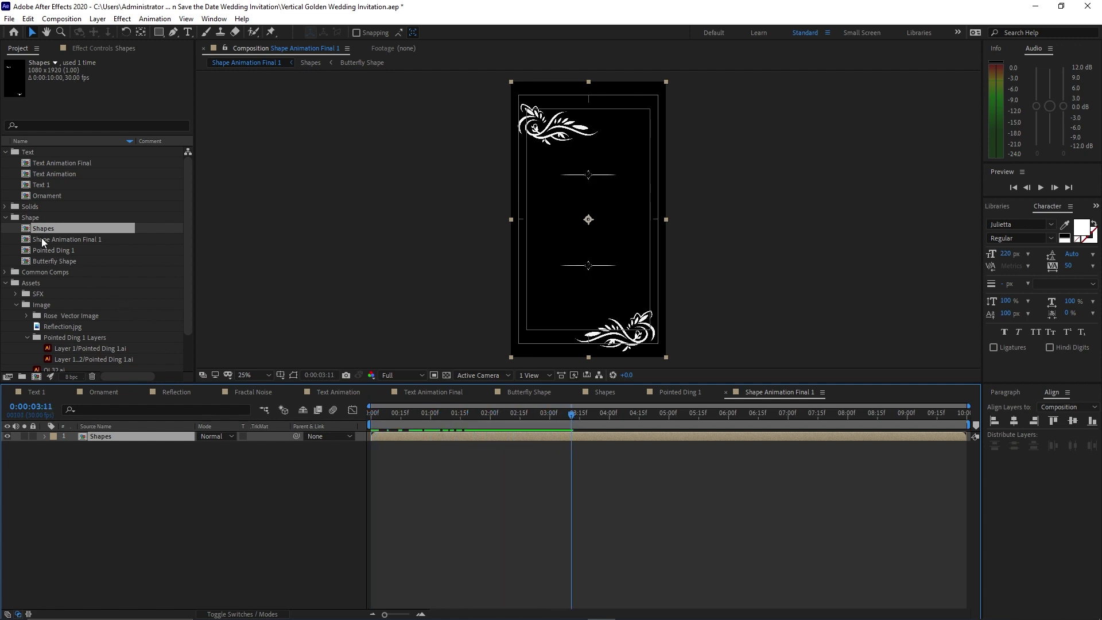
Step: Add the Reflection composition from Common Comps as a layer beneath Shapes, and hide the Shapes layer
{"action": "left_click", "coordinate": [6, 272]}
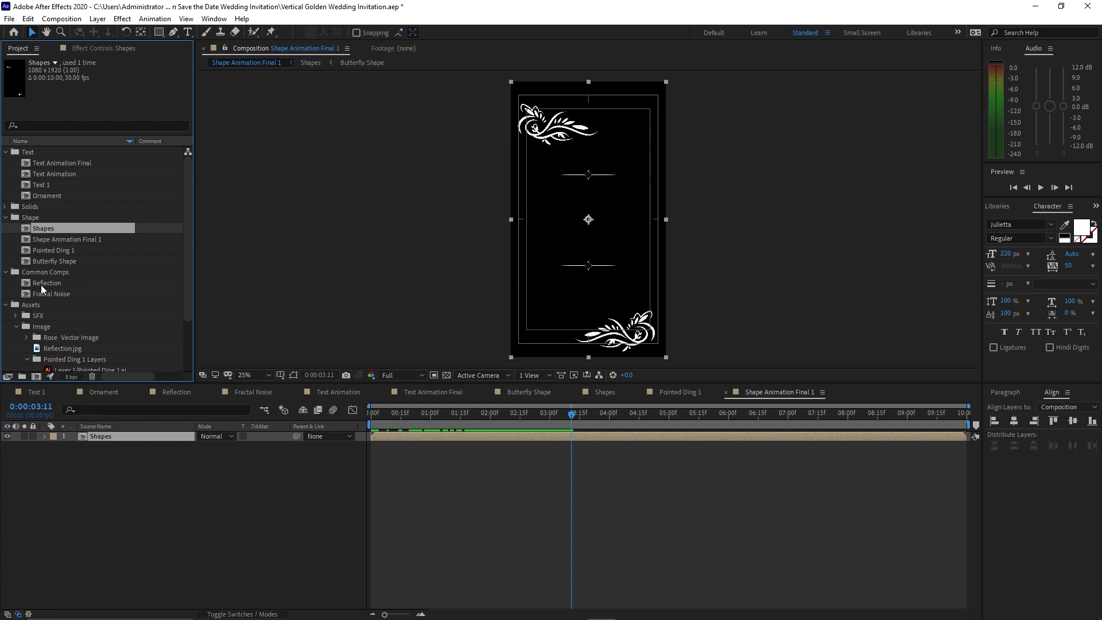
{"action": "left_click_drag", "start_coordinate": [41, 284], "coordinate": [88, 457]}
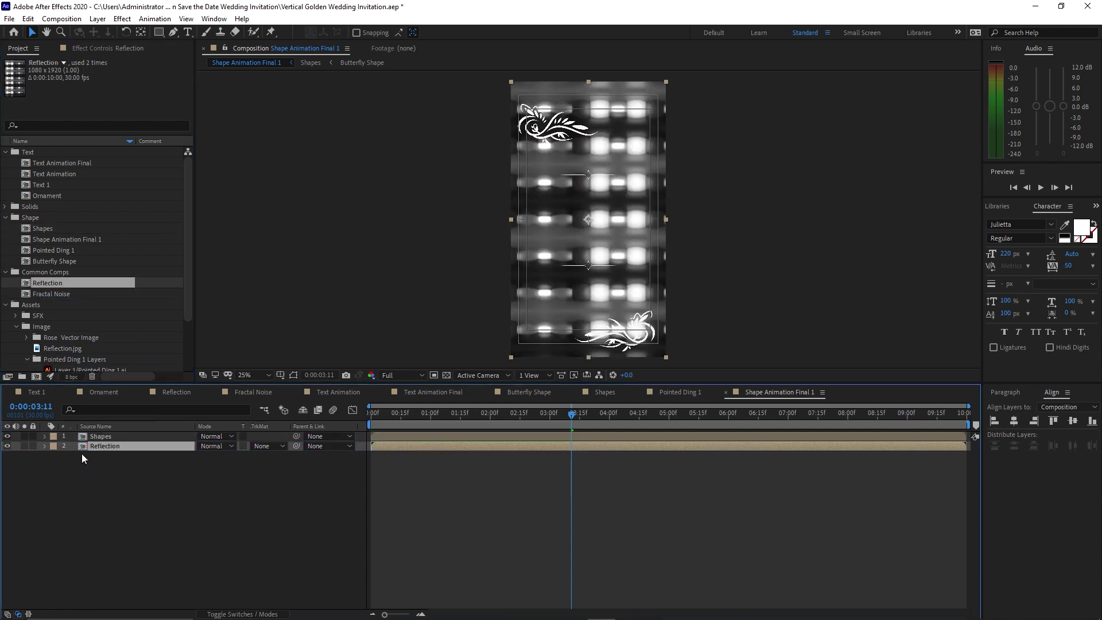
{"action": "left_click", "coordinate": [8, 438]}
Step: Apply CC Glass to the Reflection layer with Shapes as bump map, softness 10 and a Point Light
{"action": "left_click", "coordinate": [122, 18]}
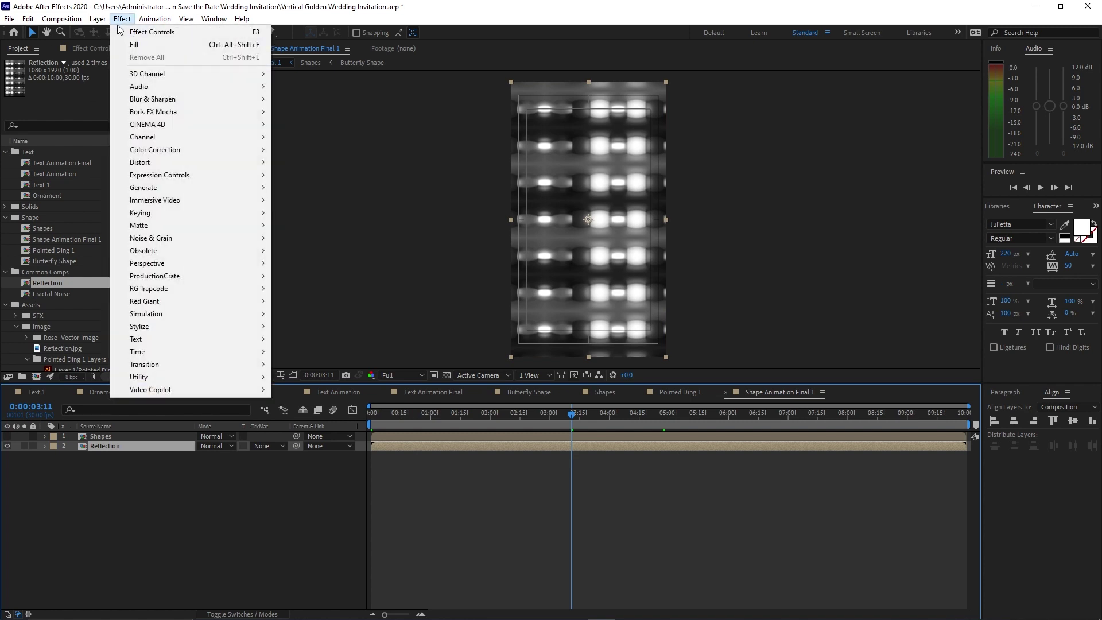
{"action": "mouse_move", "coordinate": [168, 326]}
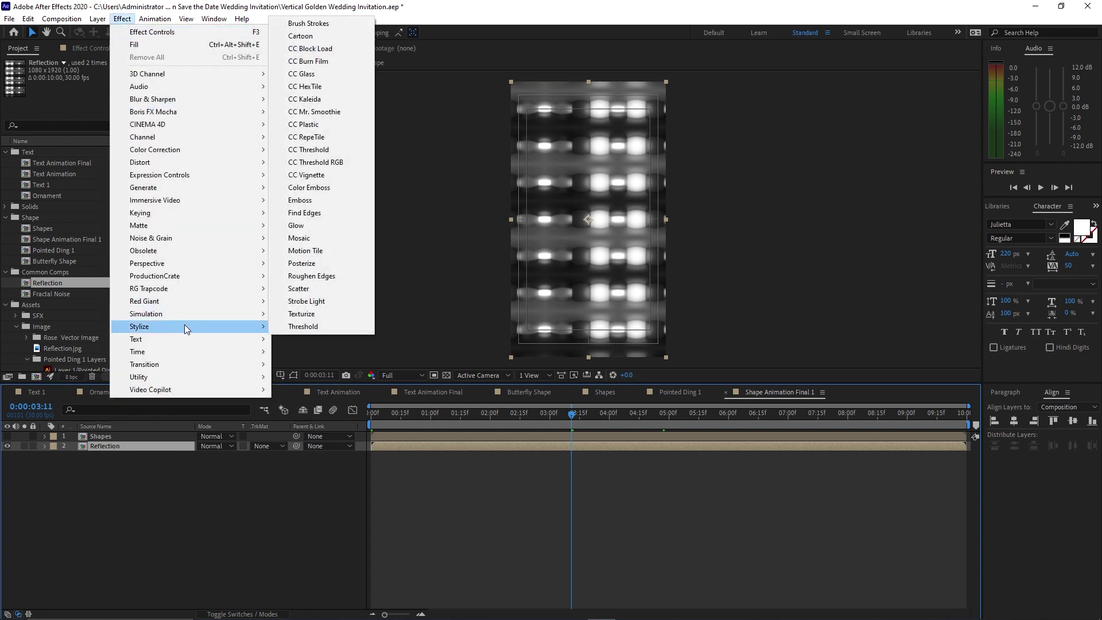
{"action": "left_click", "coordinate": [312, 75]}
{"action": "left_click", "coordinate": [15, 82]}
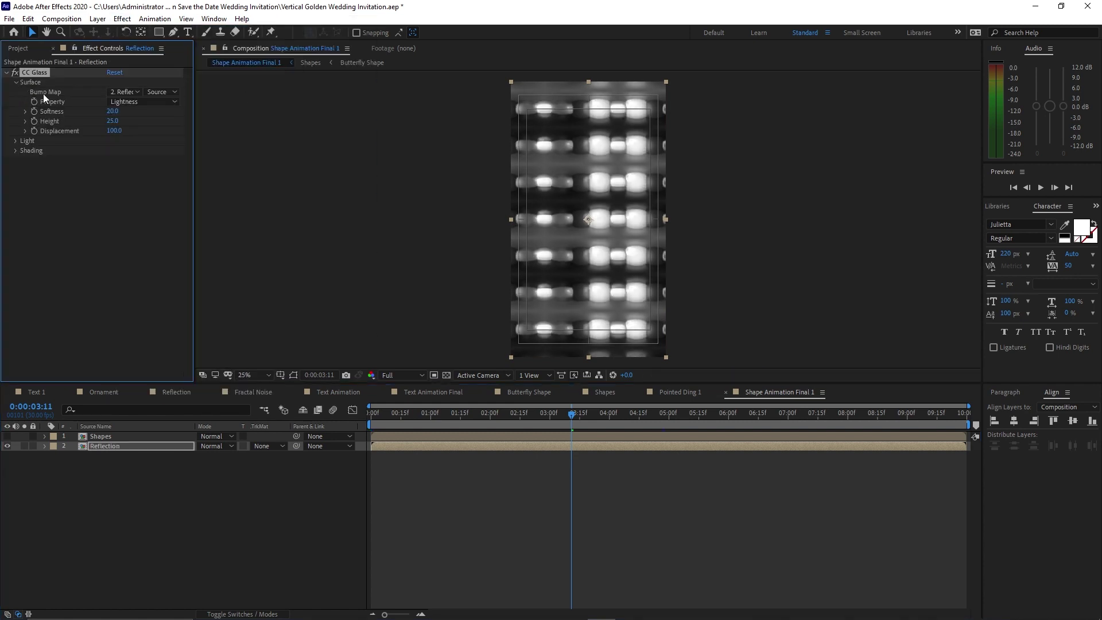
{"action": "left_click", "coordinate": [120, 94]}
{"action": "left_click", "coordinate": [134, 120]}
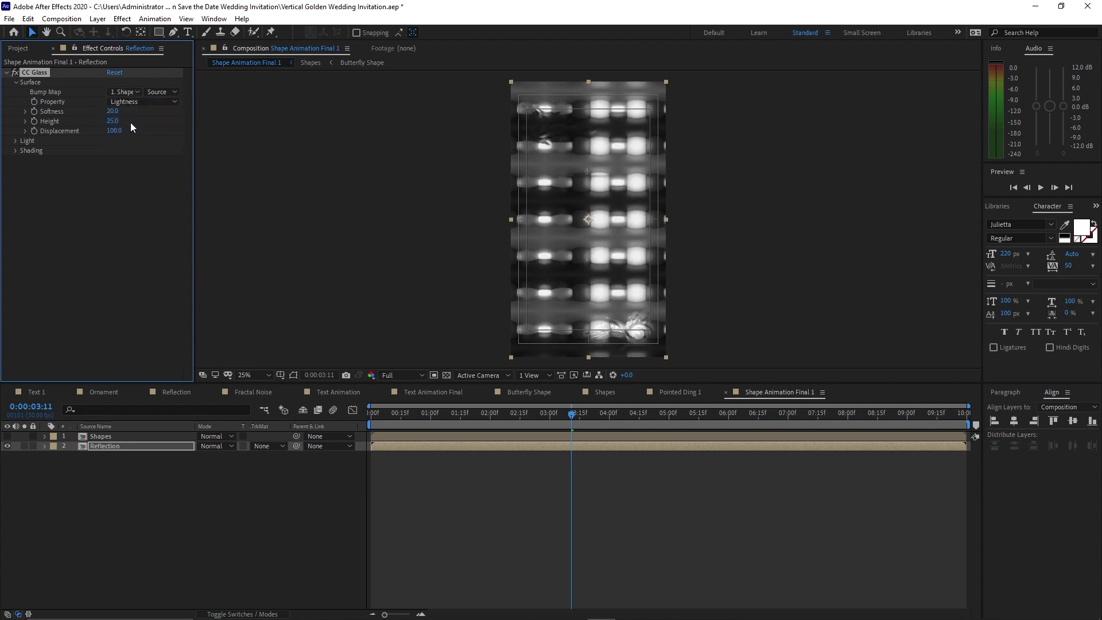
{"action": "left_click", "coordinate": [112, 111]}
{"action": "type", "text": "10"}
{"action": "left_click", "coordinate": [17, 141]}
{"action": "left_click", "coordinate": [115, 180]}
{"action": "left_click", "coordinate": [125, 206]}
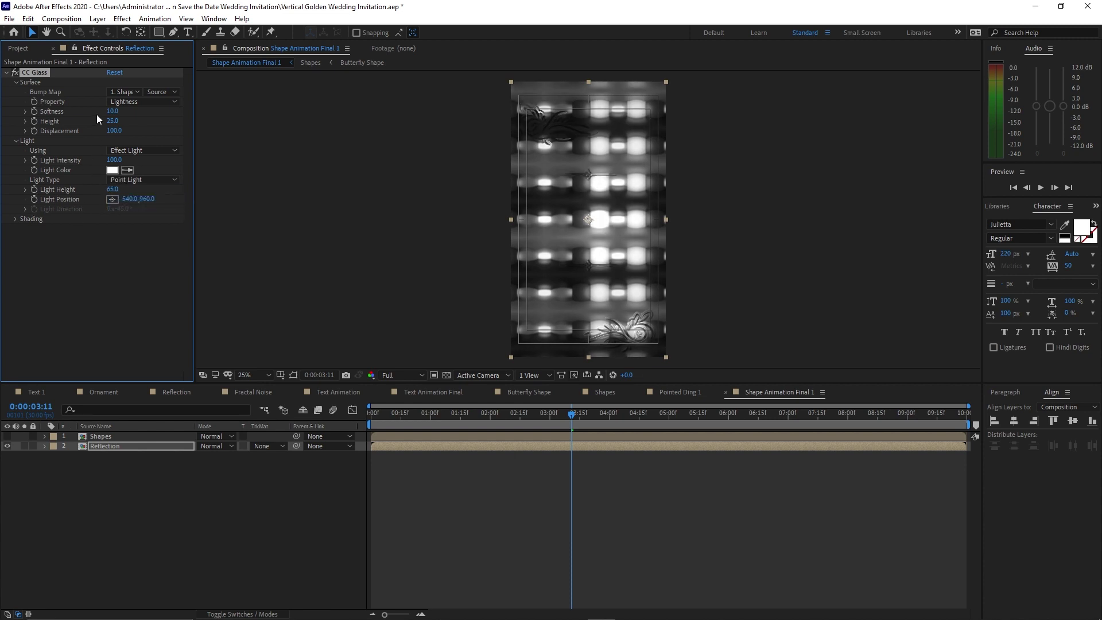
Step: Apply CC Blobbylize to the Reflection layer with Shapes as blob layer, softness 6 and cut away 3
{"action": "left_click", "coordinate": [122, 18]}
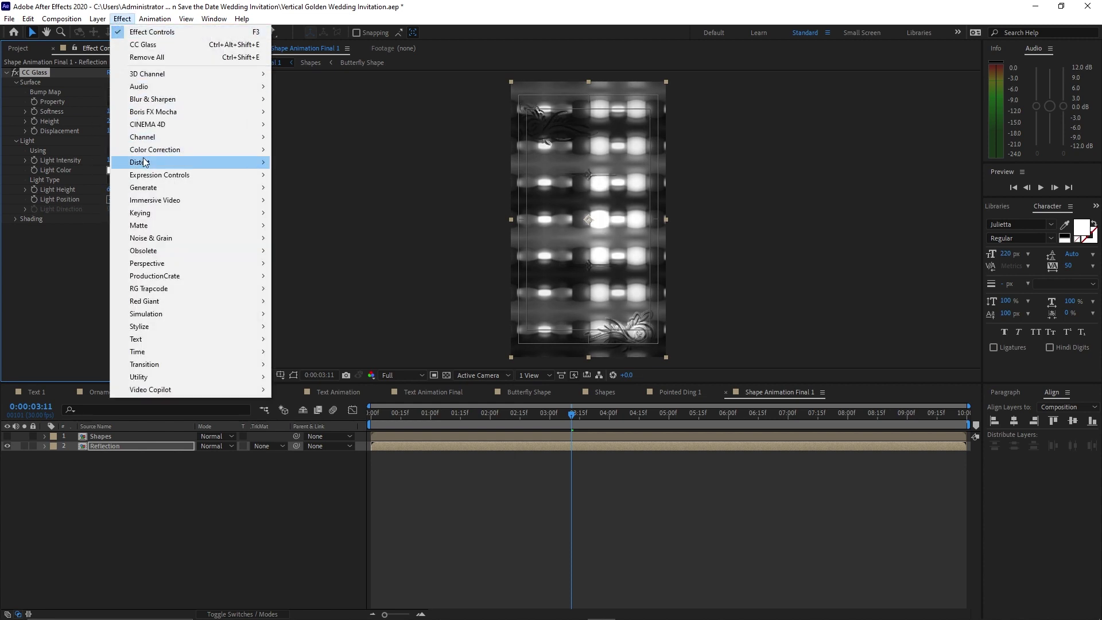
{"action": "mouse_move", "coordinate": [144, 162]}
{"action": "left_click", "coordinate": [298, 213]}
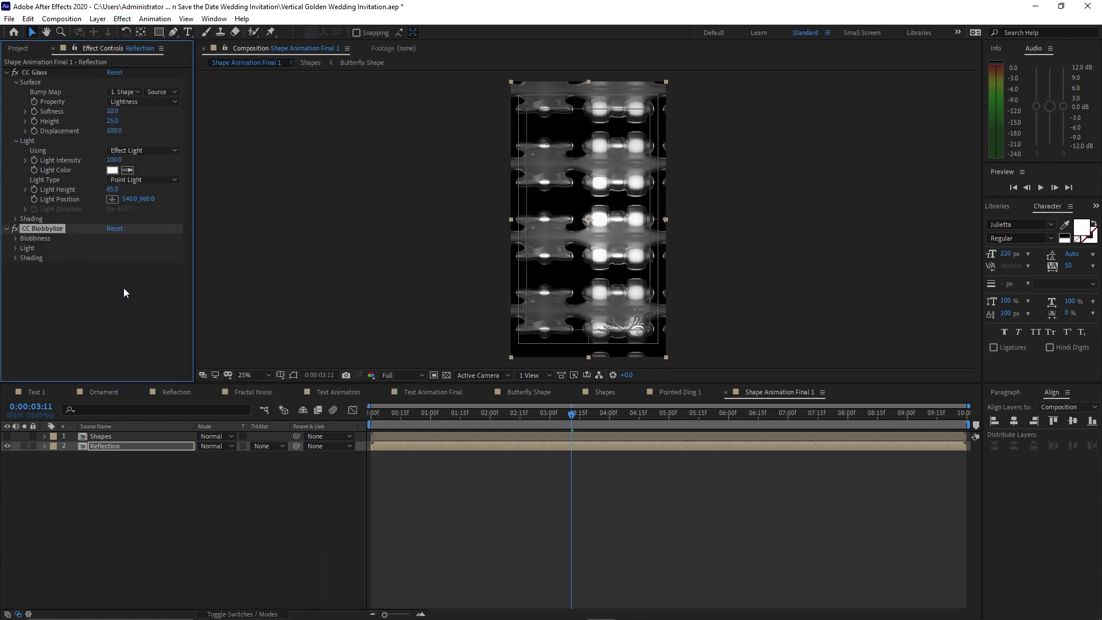
{"action": "left_click", "coordinate": [16, 238]}
{"action": "left_click", "coordinate": [125, 248]}
{"action": "left_click", "coordinate": [124, 276]}
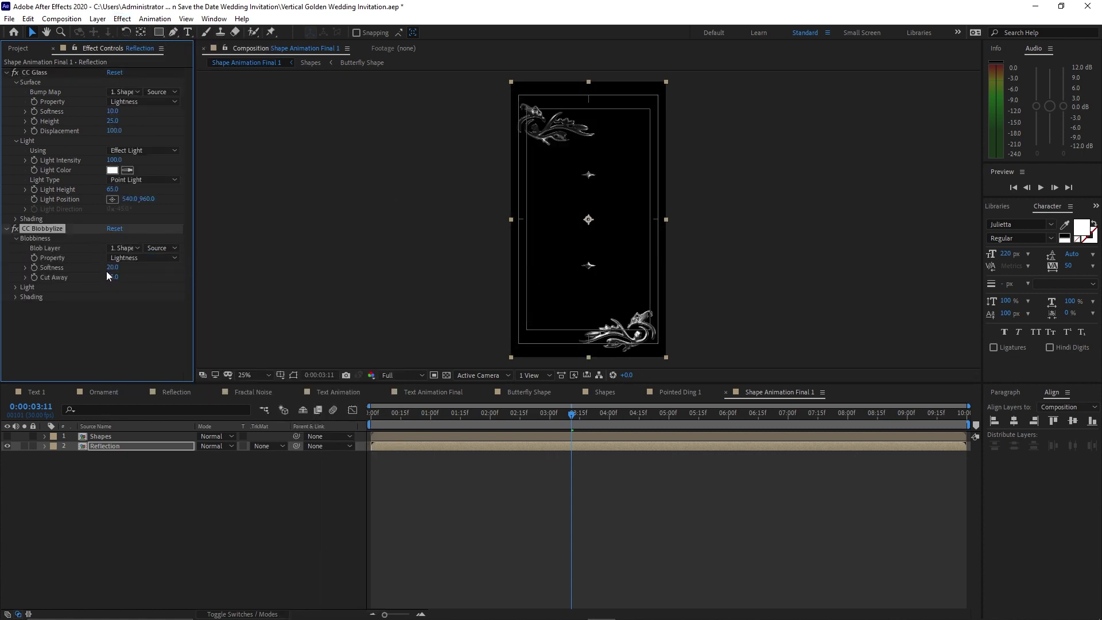
{"action": "left_click", "coordinate": [112, 268]}
{"action": "type", "text": "6"}
{"action": "left_click", "coordinate": [112, 277]}
{"action": "type", "text": "3"}
{"action": "left_click", "coordinate": [16, 289]}
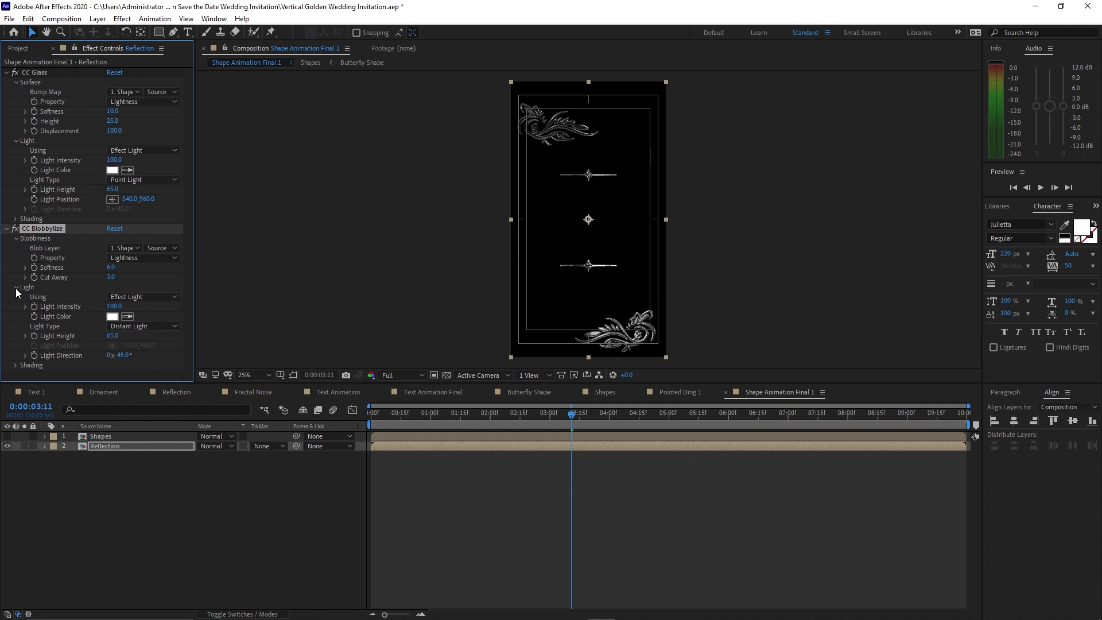
{"action": "left_click", "coordinate": [16, 288]}
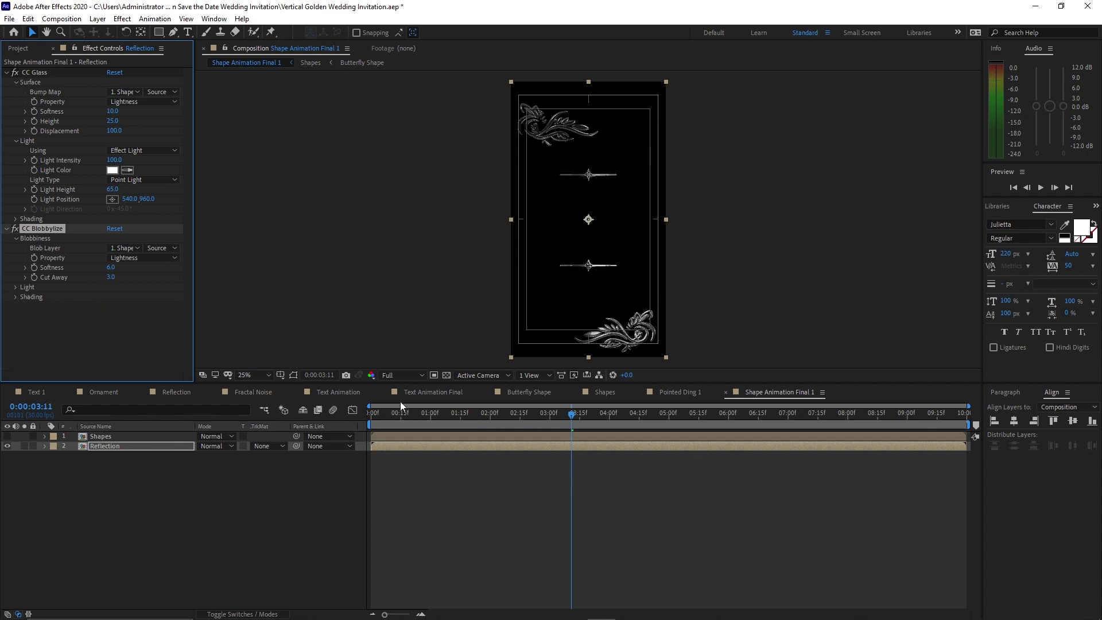
Step: Copy the Curves effect from the Reflection layer in Text Animation Final to the Reflection layer in Shape Animation Final 1
{"action": "left_click", "coordinate": [430, 392]}
{"action": "left_click_drag", "start_coordinate": [188, 235], "coordinate": [193, 304]}
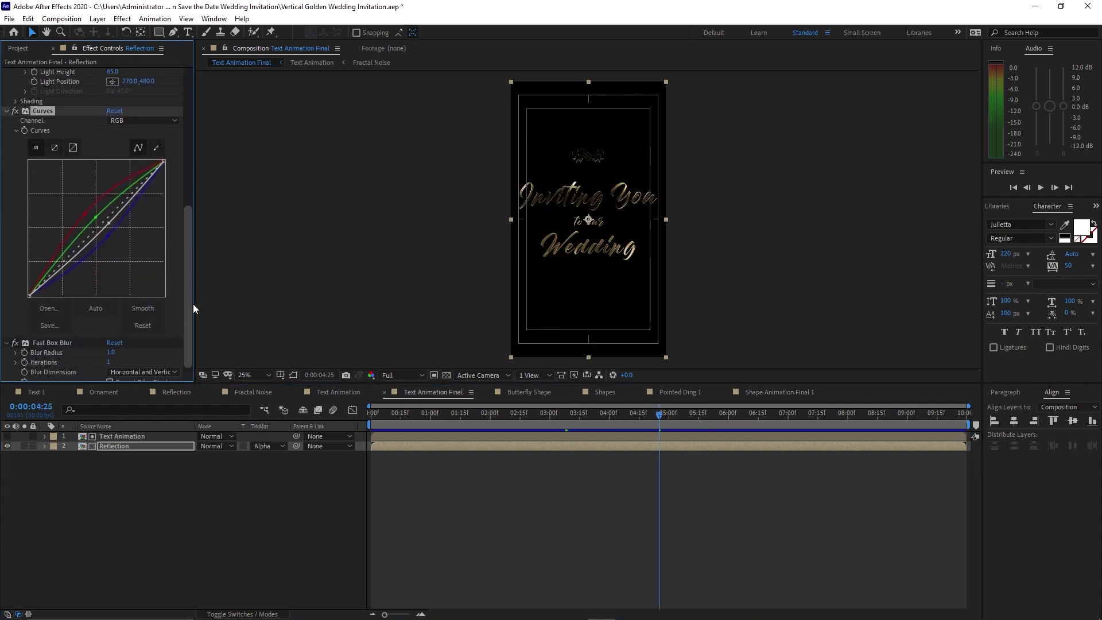
{"action": "left_click", "coordinate": [27, 18]}
{"action": "left_click", "coordinate": [43, 87]}
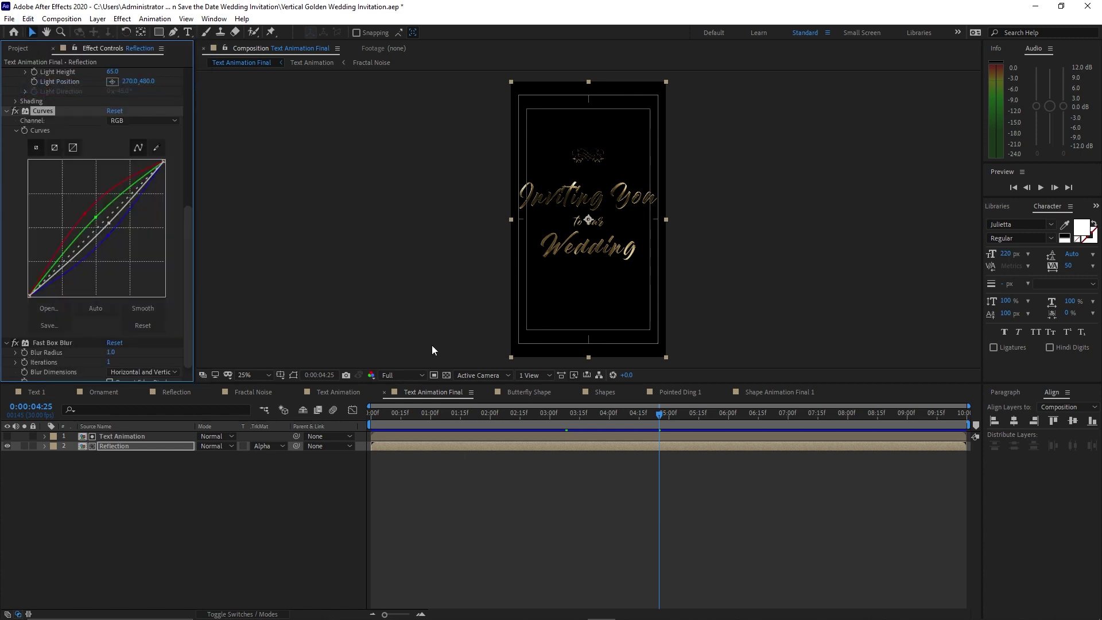
{"action": "left_click", "coordinate": [755, 394]}
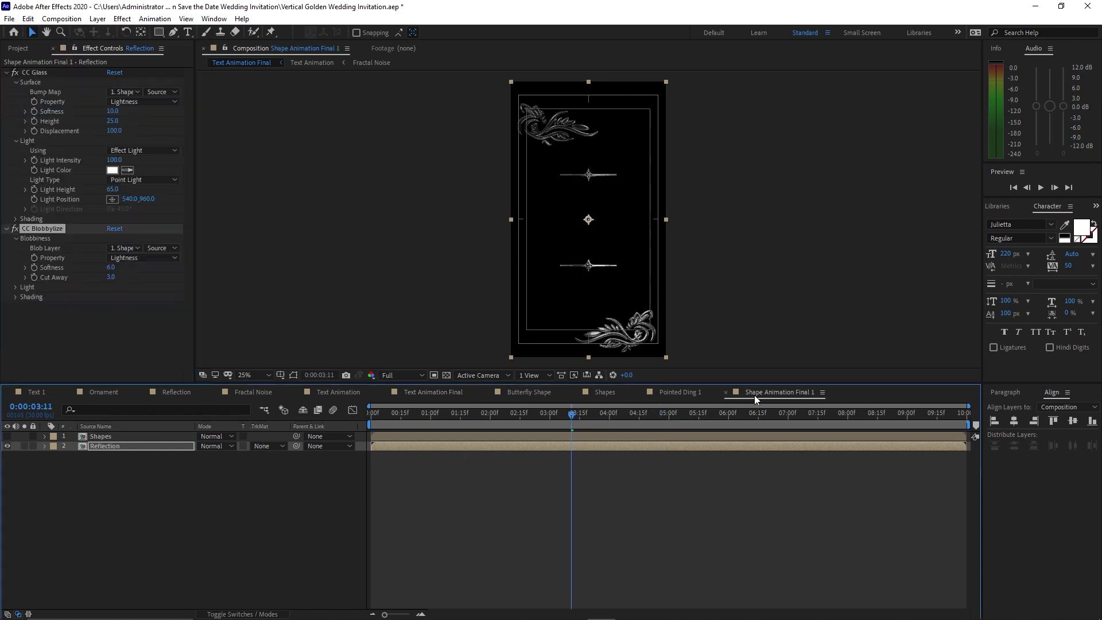
{"action": "left_click", "coordinate": [28, 18]}
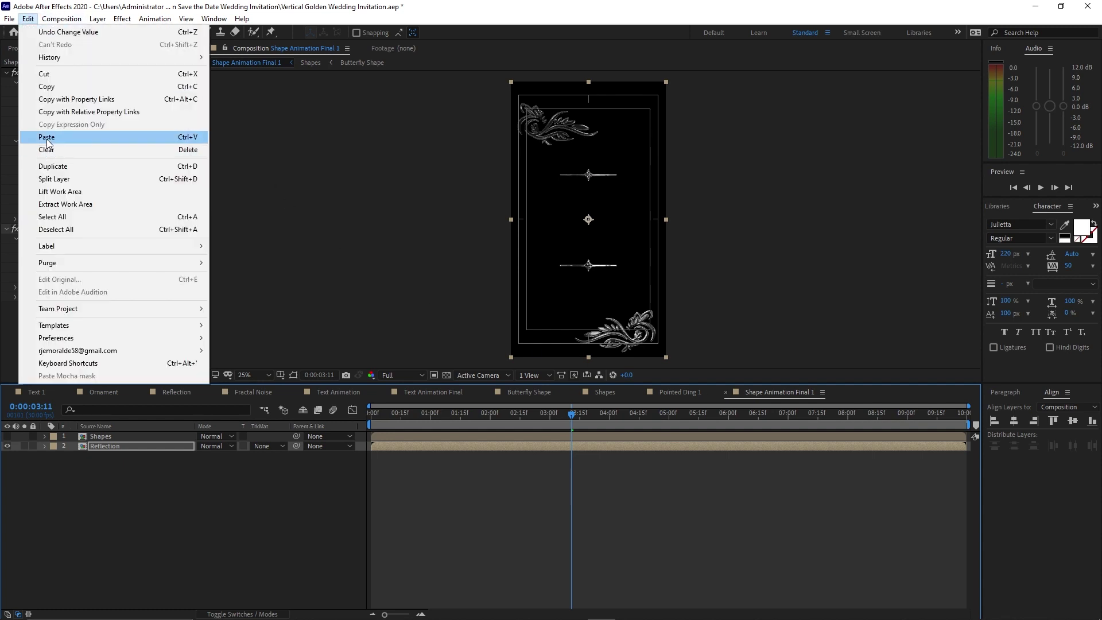
{"action": "left_click", "coordinate": [46, 136]}
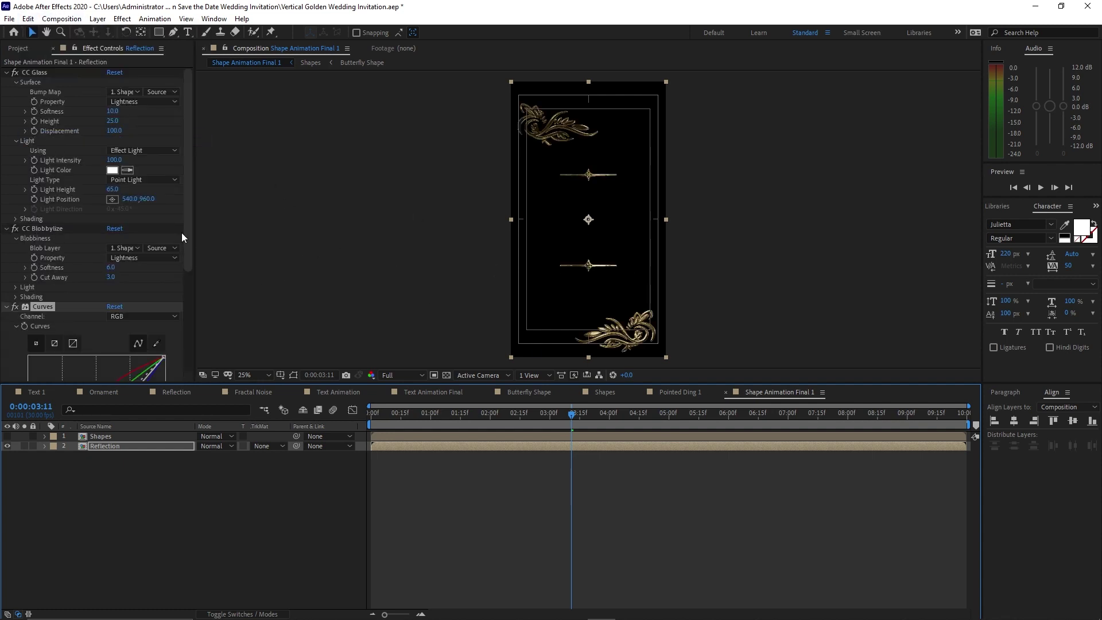
{"action": "left_click_drag", "start_coordinate": [187, 232], "coordinate": [185, 351]}
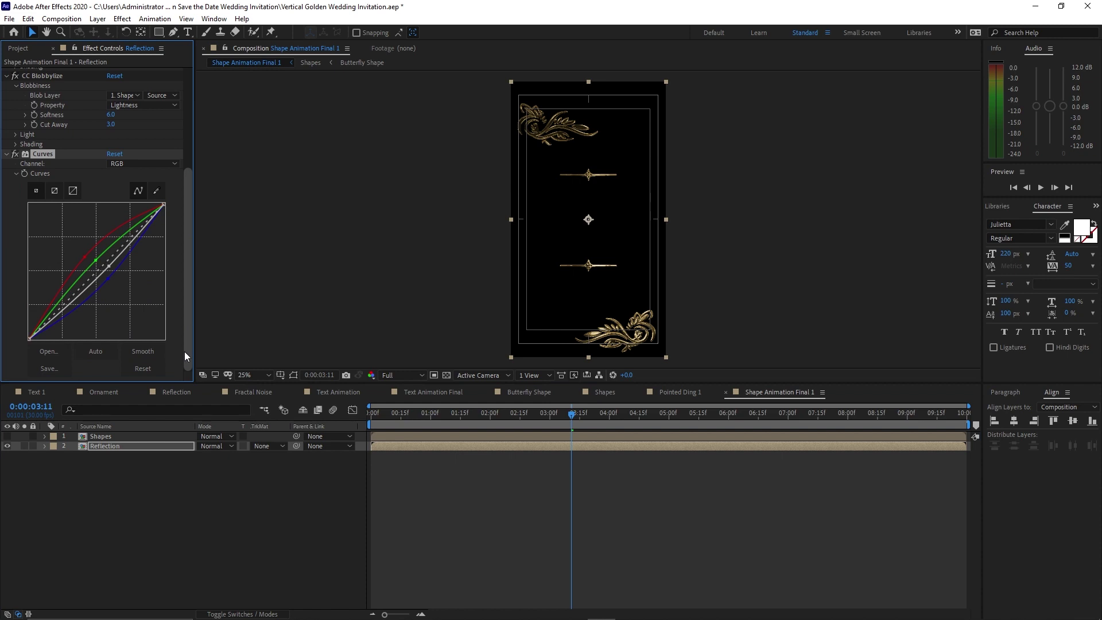
Step: Apply Fast Box Blur to the Reflection layer with a blur radius of 1 and 1 iteration, and deselect the layer
{"action": "left_click", "coordinate": [122, 19]}
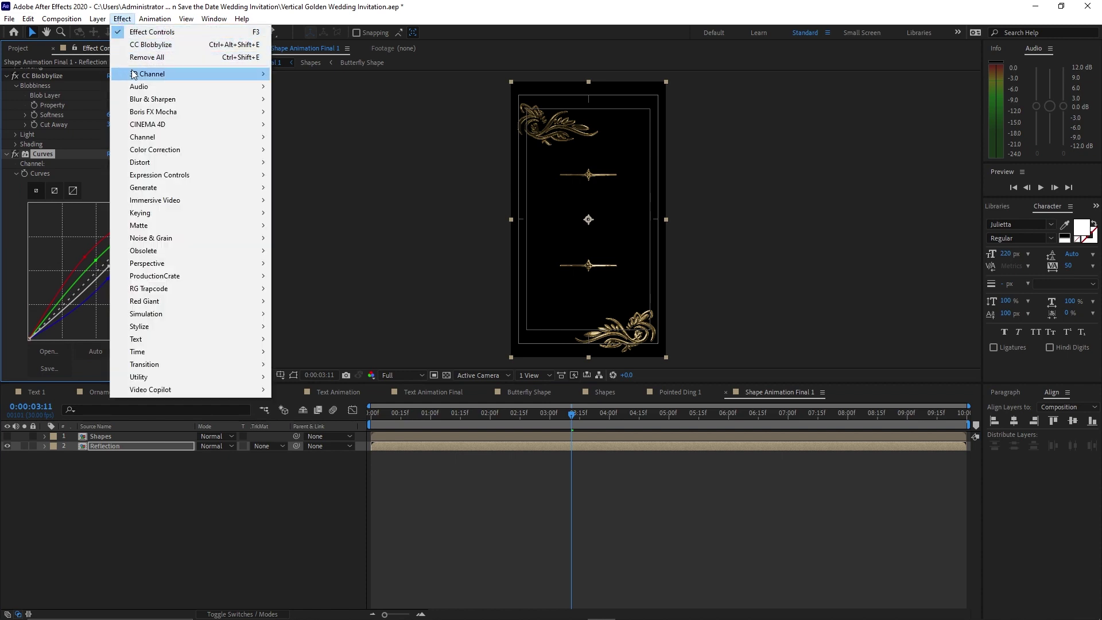
{"action": "mouse_move", "coordinate": [143, 101]}
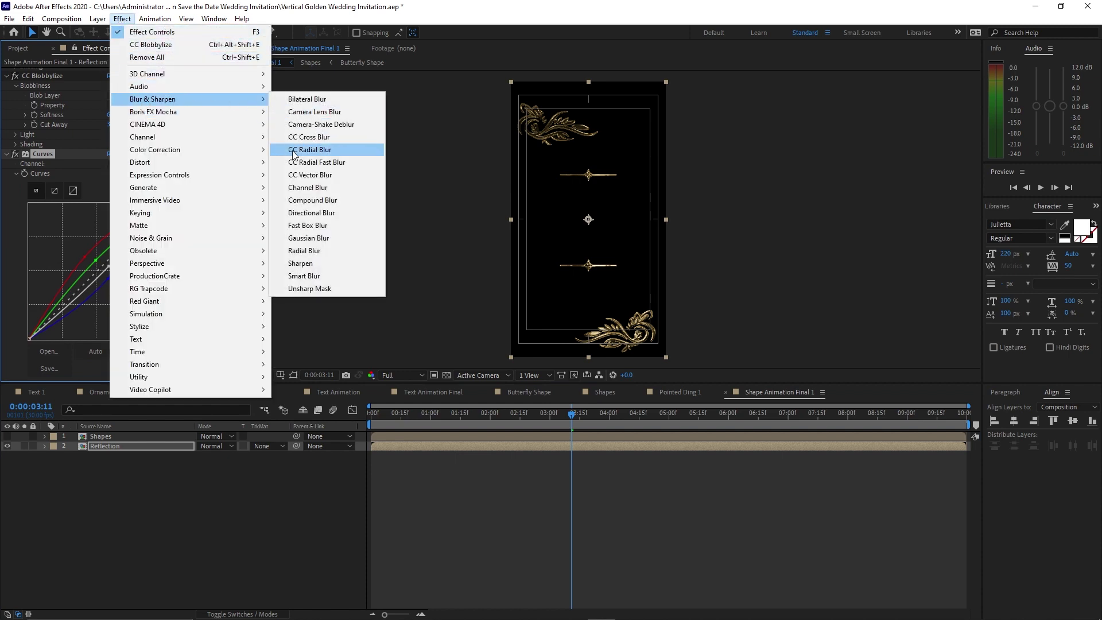
{"action": "left_click", "coordinate": [298, 226]}
{"action": "left_click", "coordinate": [108, 356]}
{"action": "type", "text": "1"}
{"action": "key", "text": "Return"}
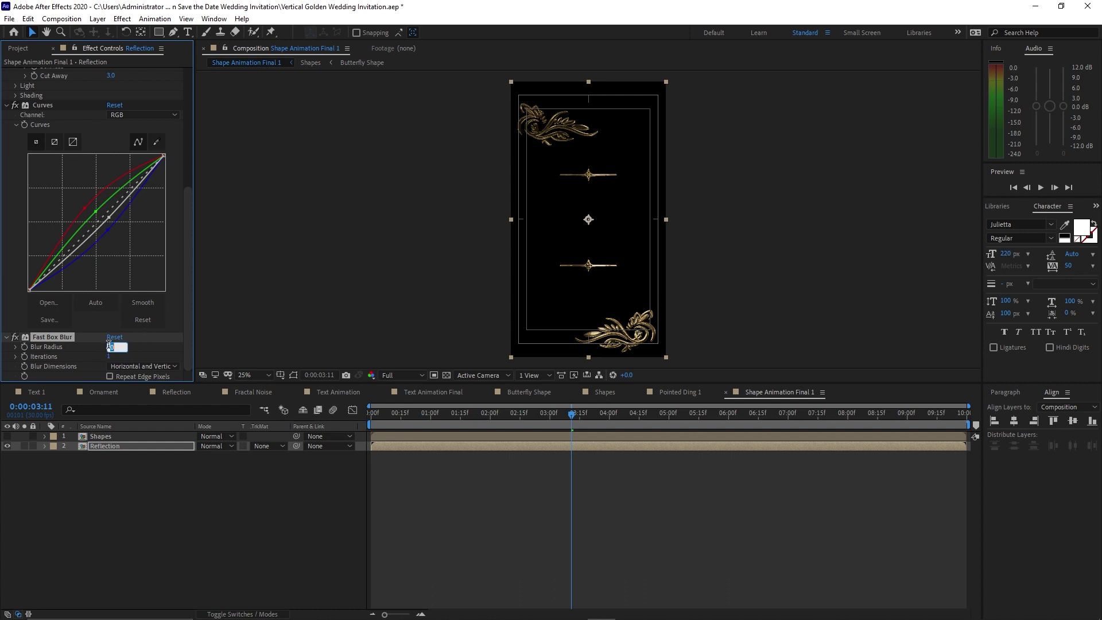
{"action": "key", "text": "ctrl+shift+a"}
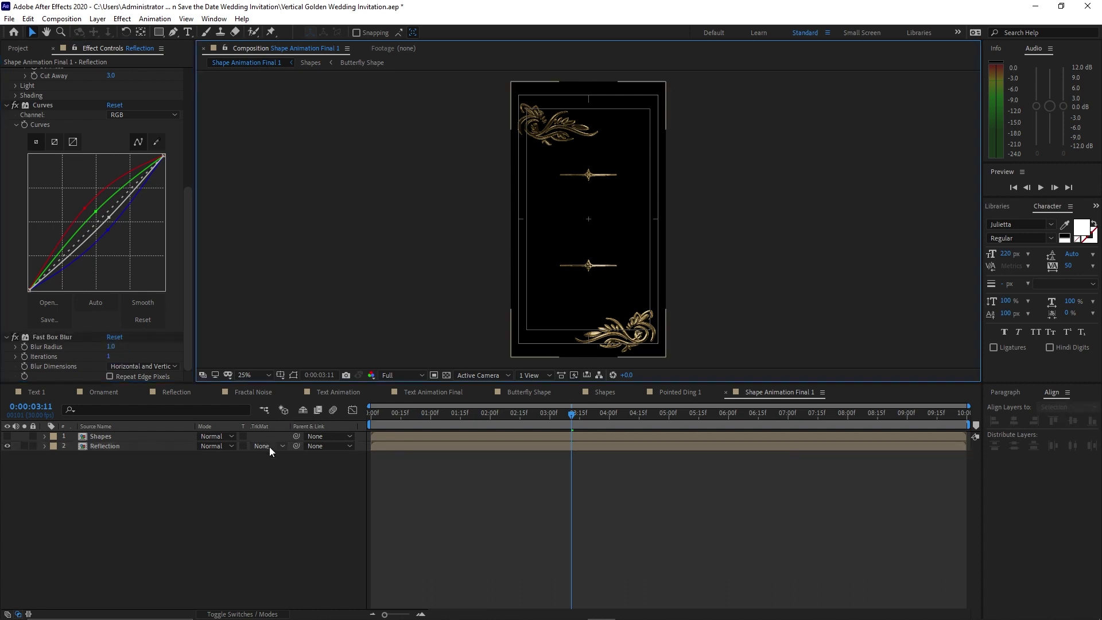
Step: Set the Reflection layer's track matte to an alpha matte from Shapes, and preview the composition from the start
{"action": "left_click", "coordinate": [270, 447]}
{"action": "left_click", "coordinate": [277, 471]}
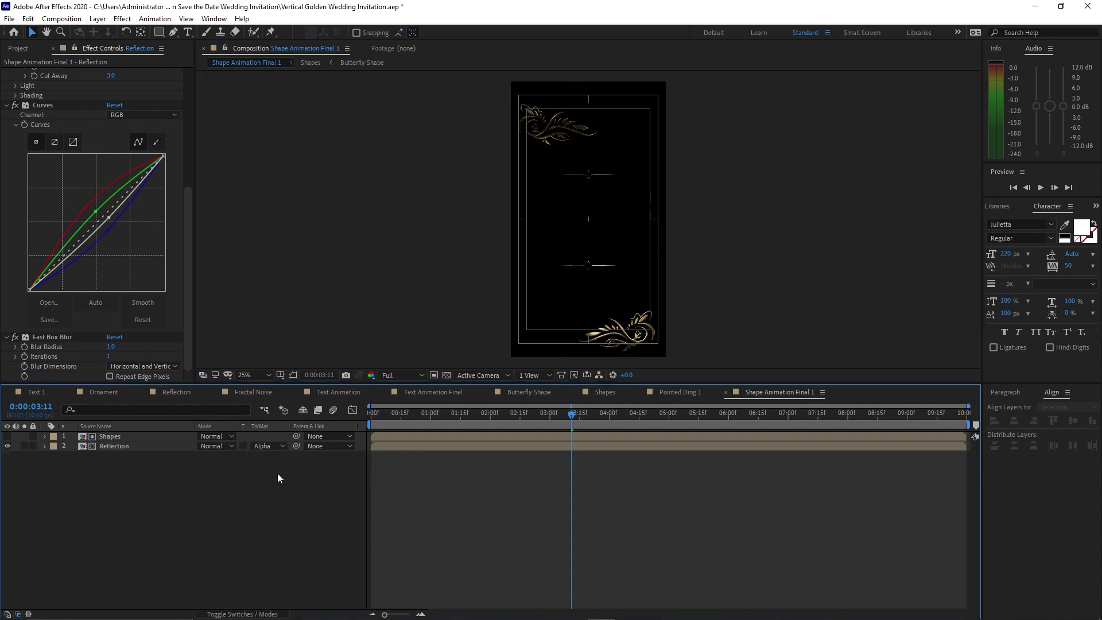
{"action": "left_click_drag", "start_coordinate": [614, 412], "coordinate": [370, 408]}
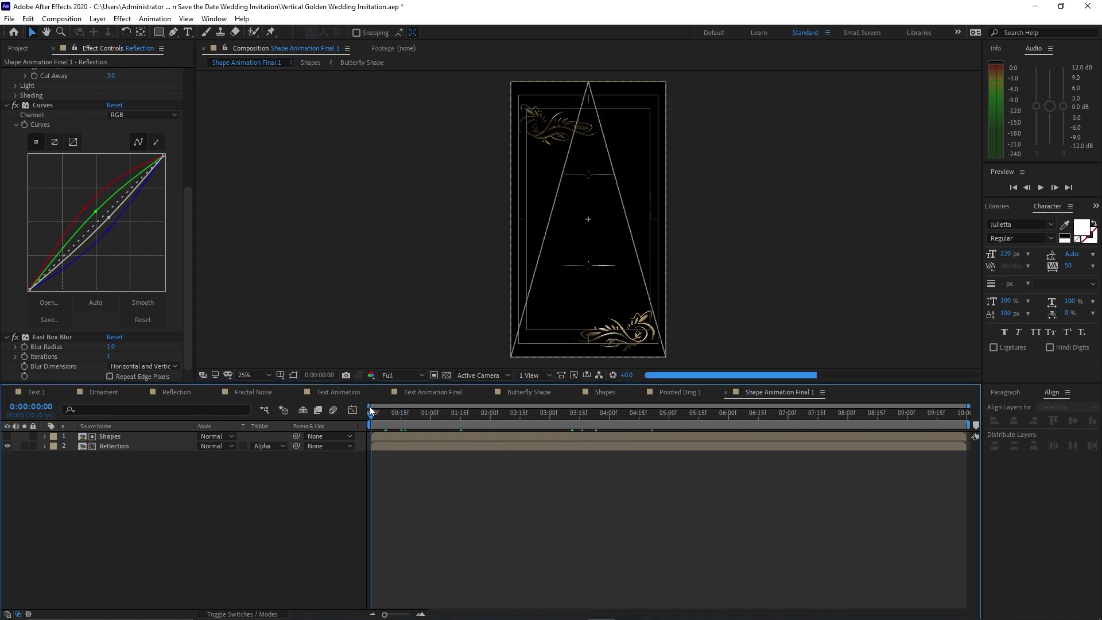
{"action": "key", "text": "space"}
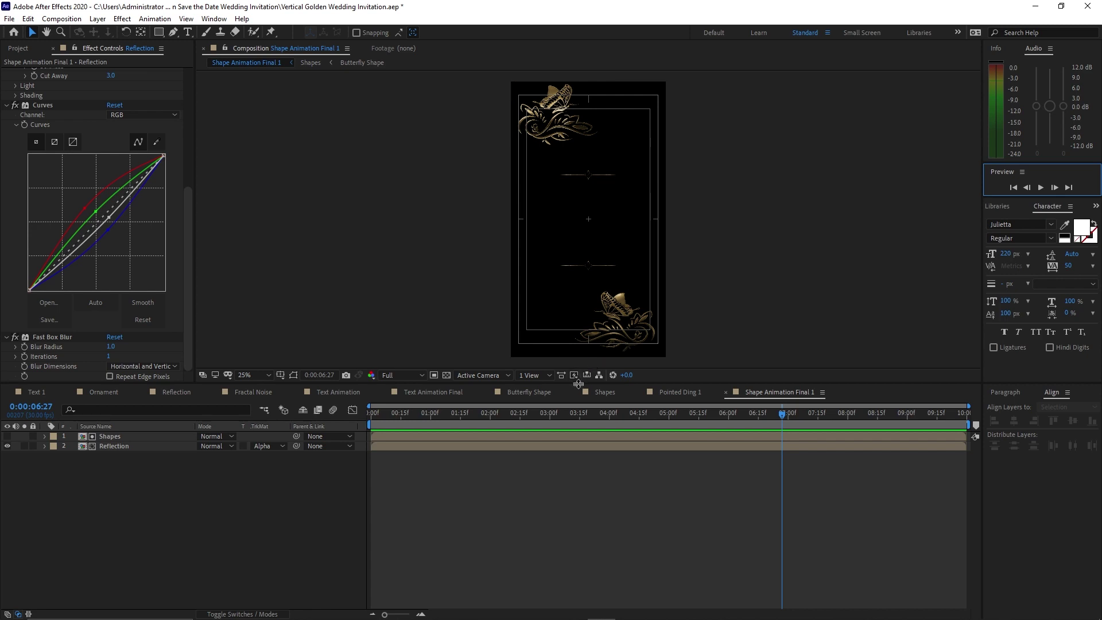
Step: In the Shapes composition, set 100% opacity keyframes on both Pointed Ding 1 layers at 0:00:09:00
{"action": "left_click", "coordinate": [609, 393]}
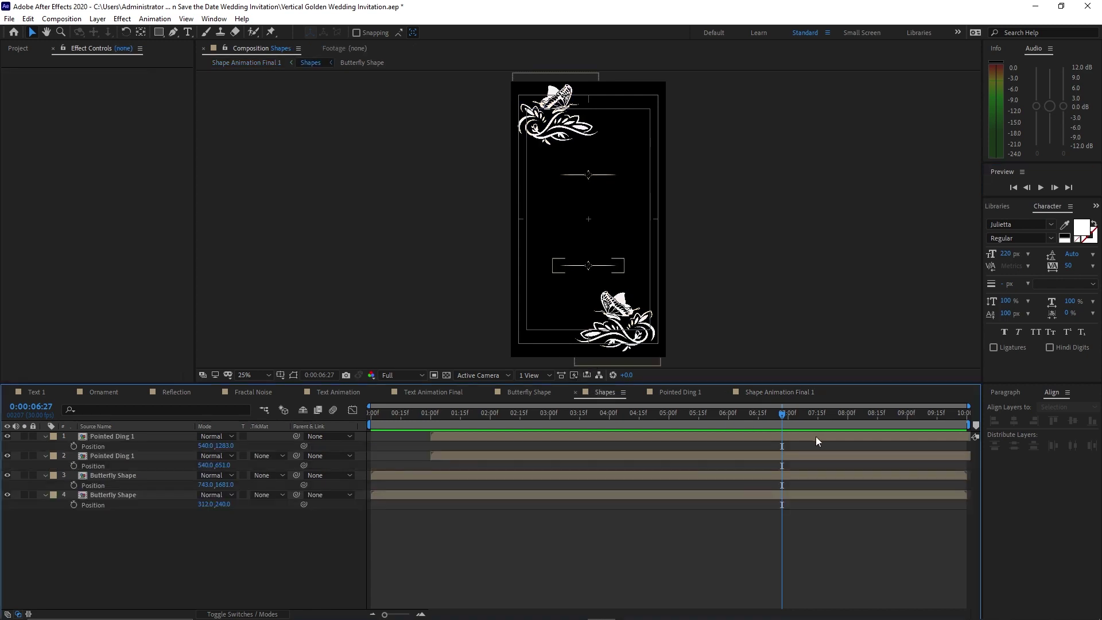
{"action": "left_click", "coordinate": [907, 417]}
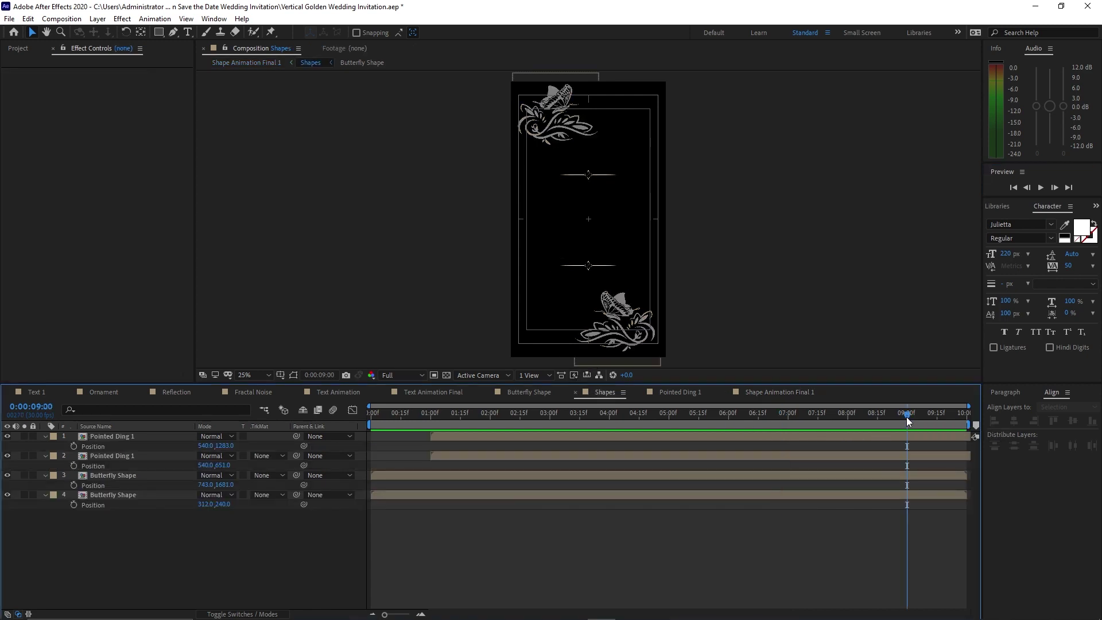
{"action": "left_click", "coordinate": [71, 436]}
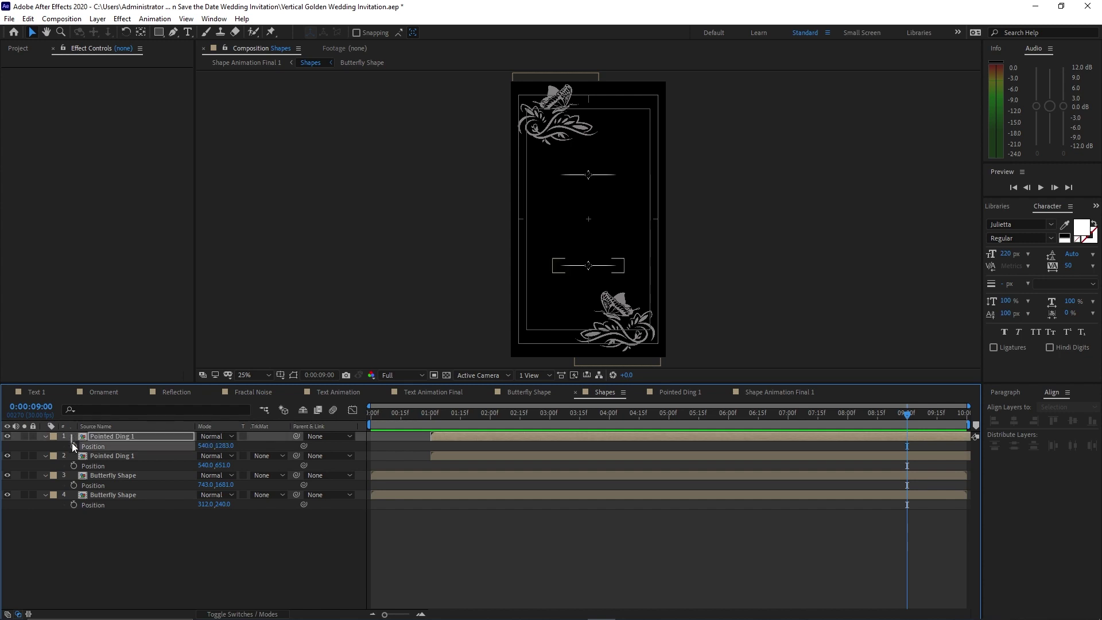
{"action": "left_click", "coordinate": [84, 456], "text": "shift"}
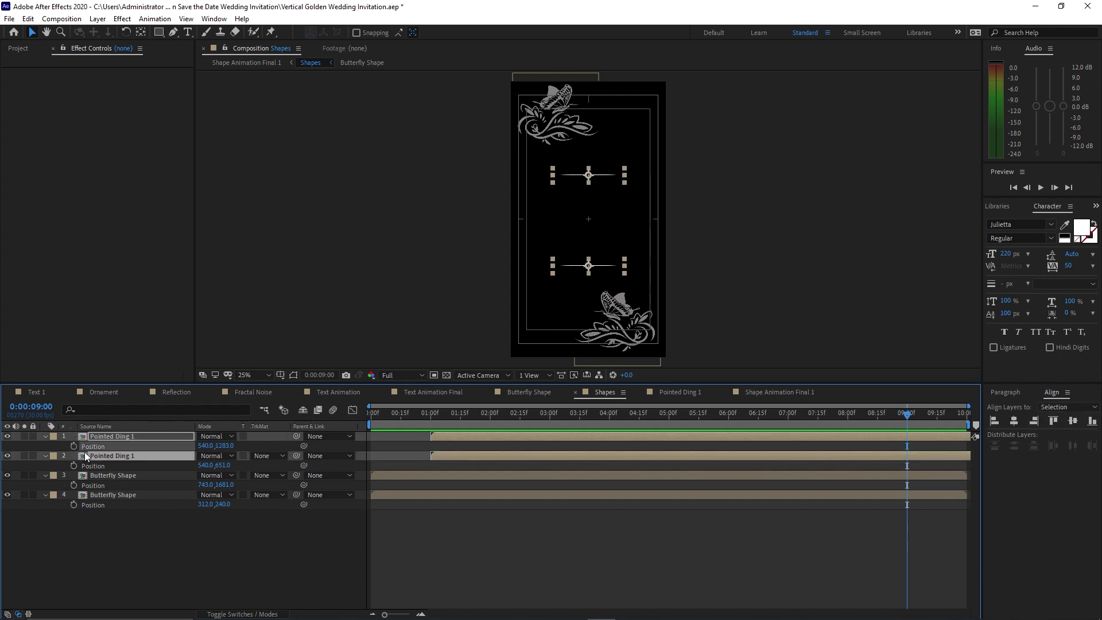
{"action": "key", "text": "t"}
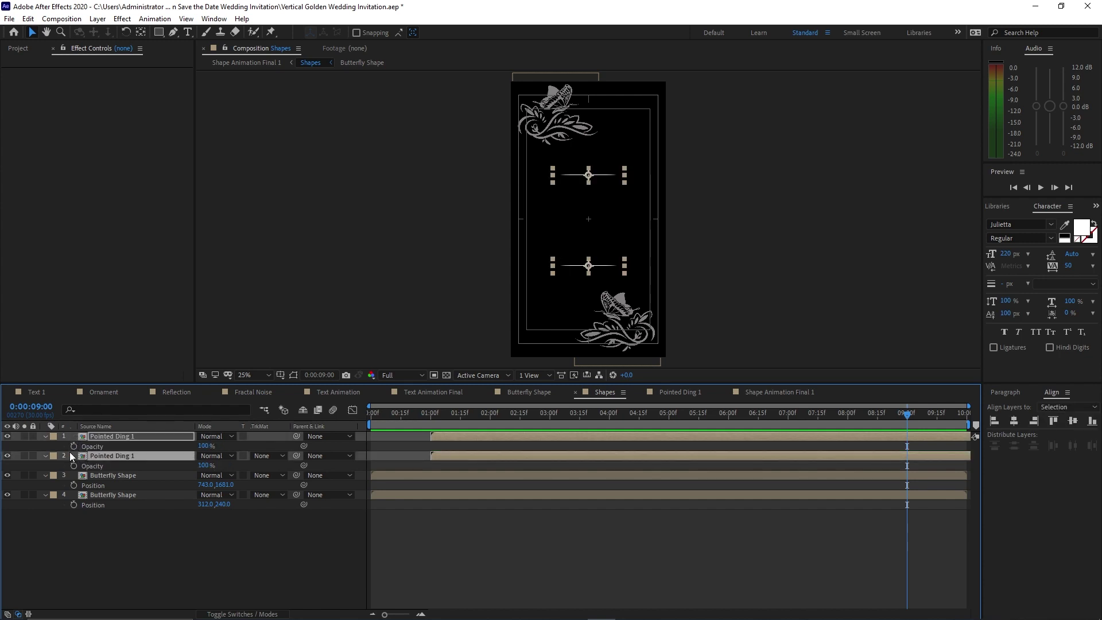
{"action": "left_click", "coordinate": [74, 446]}
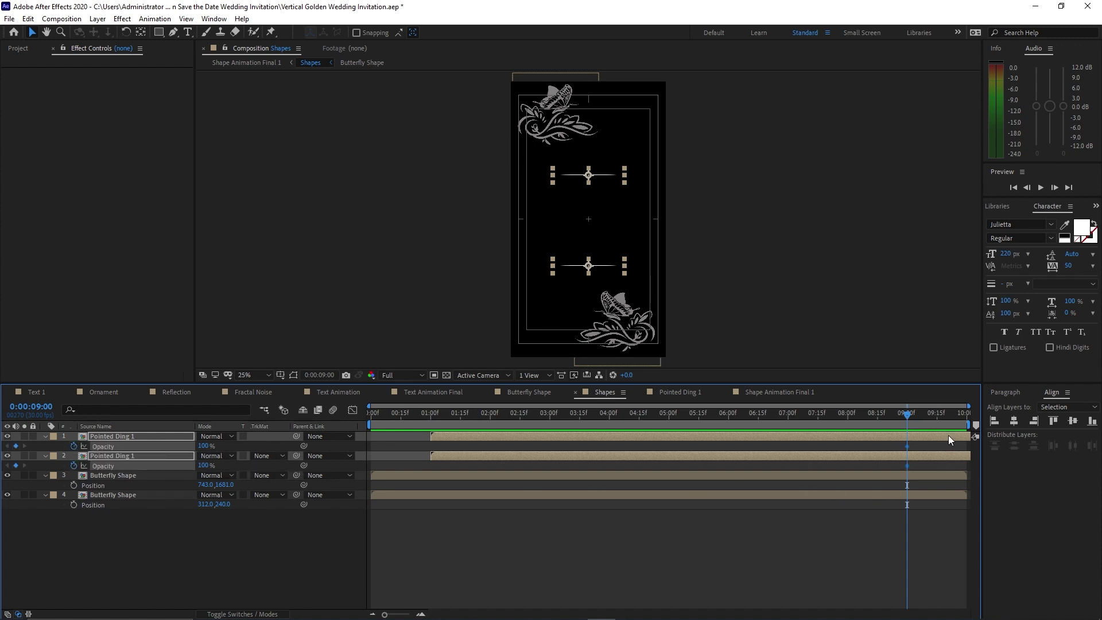
Step: Set the opacity of both Pointed Ding 1 layers to 0% at 0:00:09:29, and collapse the properties of all layers
{"action": "left_click", "coordinate": [965, 414]}
{"action": "left_click", "coordinate": [203, 446]}
{"action": "type", "text": "0"}
{"action": "key", "text": "Return"}
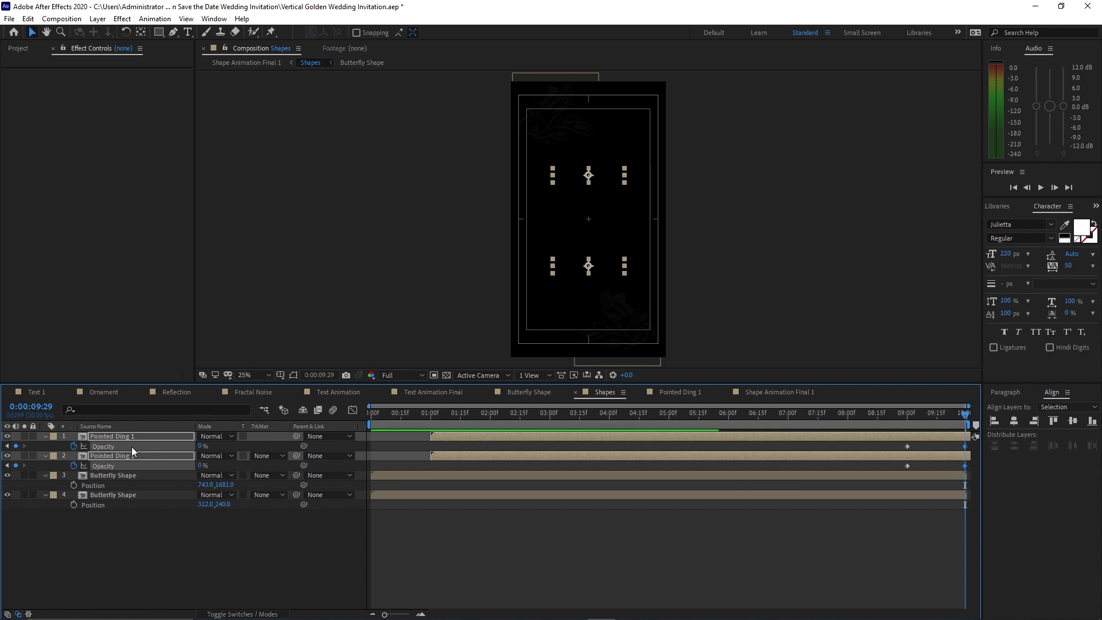
{"action": "left_click", "coordinate": [42, 438]}
{"action": "left_click", "coordinate": [46, 457]}
{"action": "left_click", "coordinate": [46, 466]}
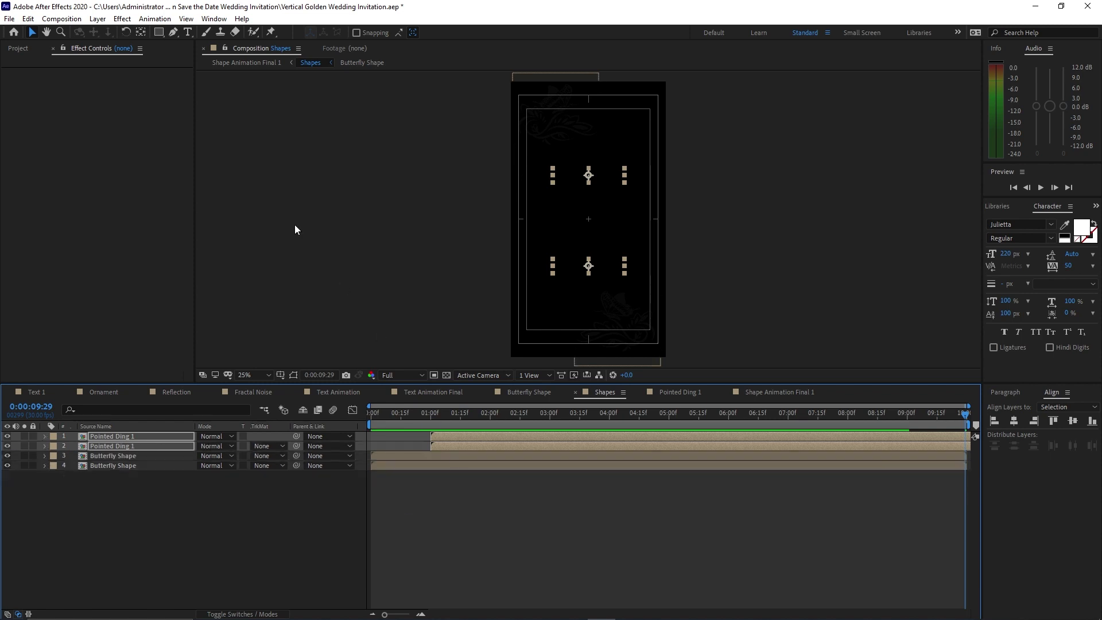
Step: Create a 1080 x 1920 composition named Scene Main 1 at 30 fps with a 10-second duration
{"action": "left_click", "coordinate": [61, 18]}
{"action": "left_click", "coordinate": [78, 30]}
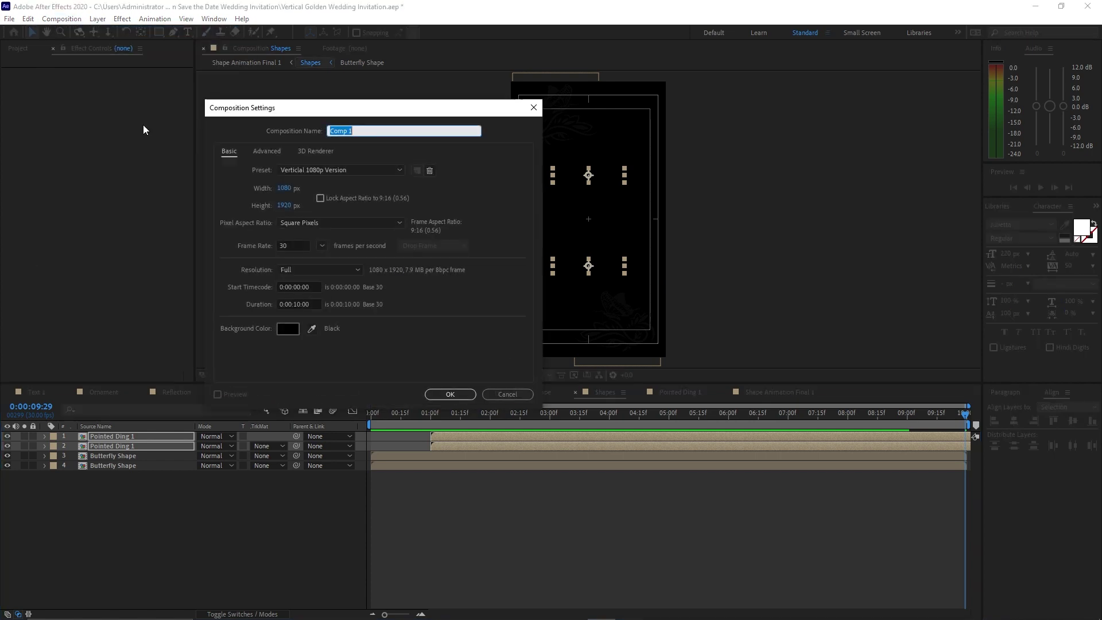
{"action": "key", "text": "BackSpace"}
{"action": "type", "text": "Scene Main"}
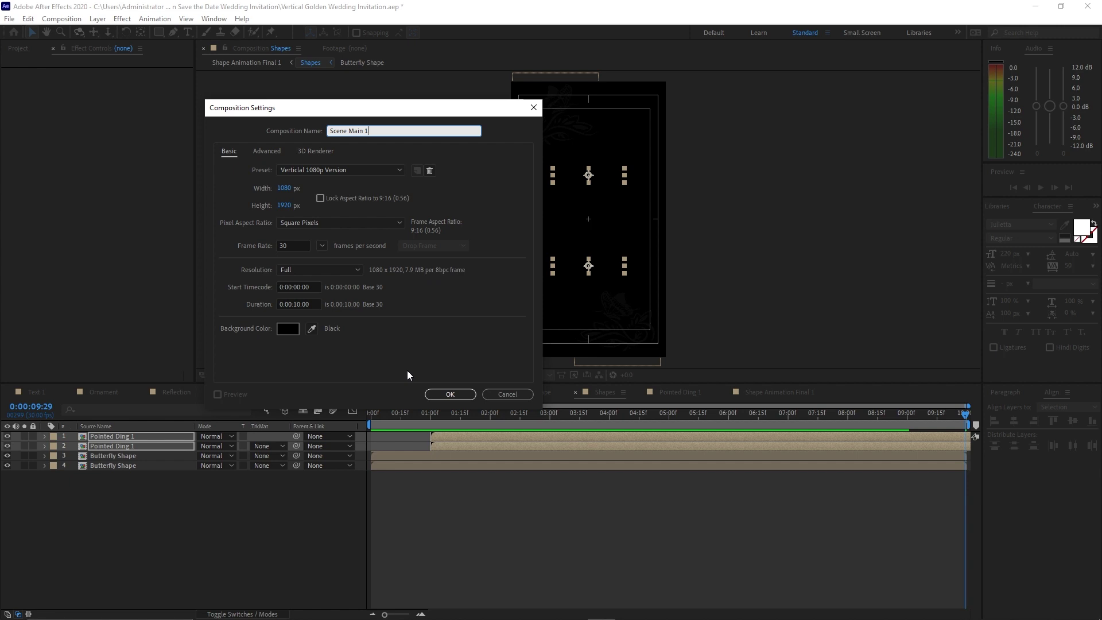
{"action": "left_click", "coordinate": [449, 394]}
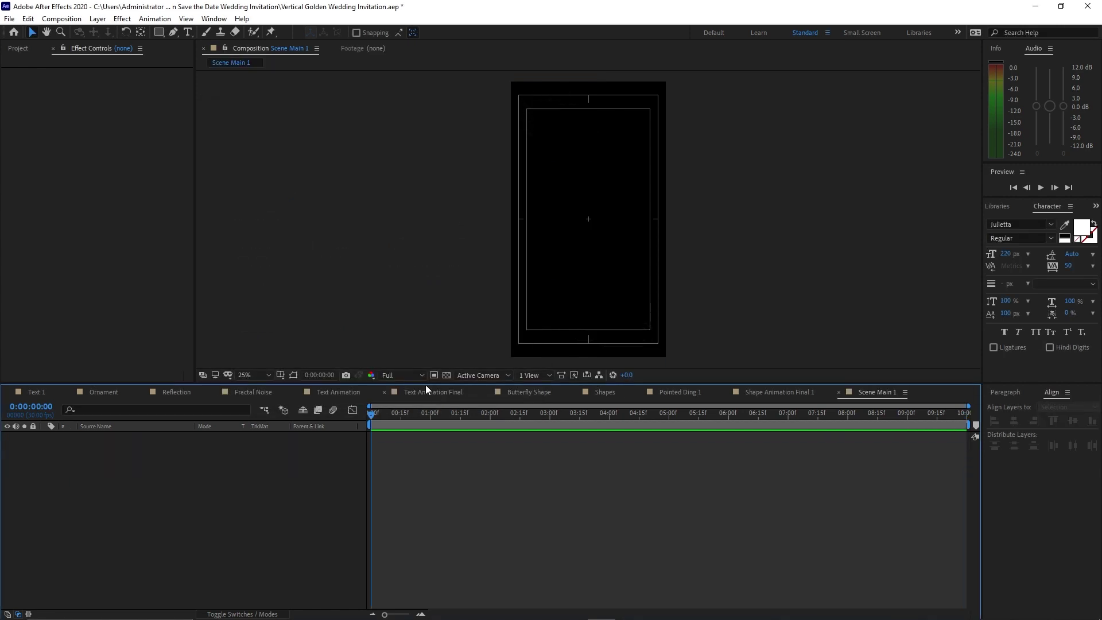
Step: Move the Scene Main 1 composition out of the Common Comps folder to the project root, and collapse the Image and Assets folders
{"action": "left_click", "coordinate": [41, 54]}
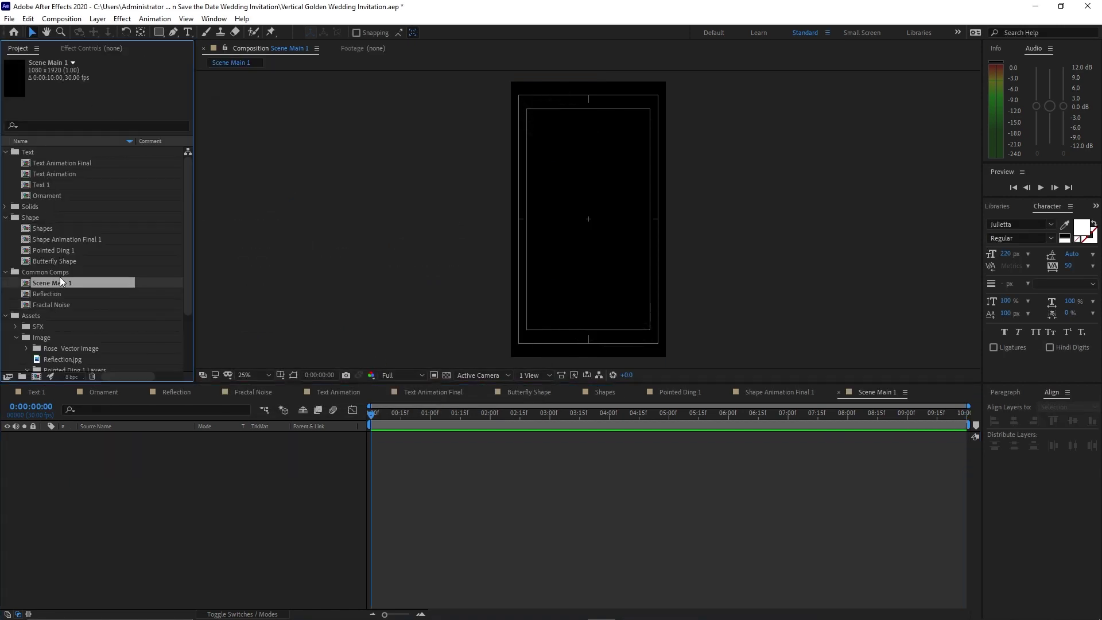
{"action": "left_click", "coordinate": [16, 337]}
{"action": "left_click", "coordinate": [6, 316]}
{"action": "left_click", "coordinate": [44, 294], "text": "ctrl"}
{"action": "left_click_drag", "start_coordinate": [43, 294], "coordinate": [40, 324]}
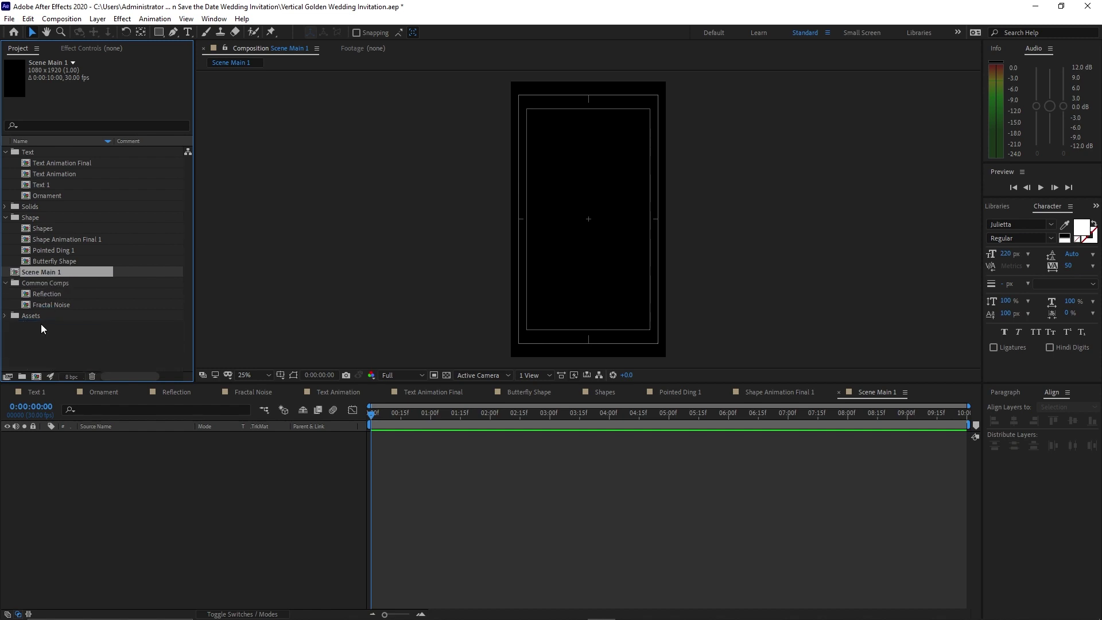
Step: Add Shape Animation Final 1 to the Scene Main 1 timeline and place Text Animation Final above it, with the current time at 0:00:03:16
{"action": "left_click_drag", "start_coordinate": [63, 239], "coordinate": [68, 494]}
{"action": "left_click_drag", "start_coordinate": [359, 425], "coordinate": [582, 425]}
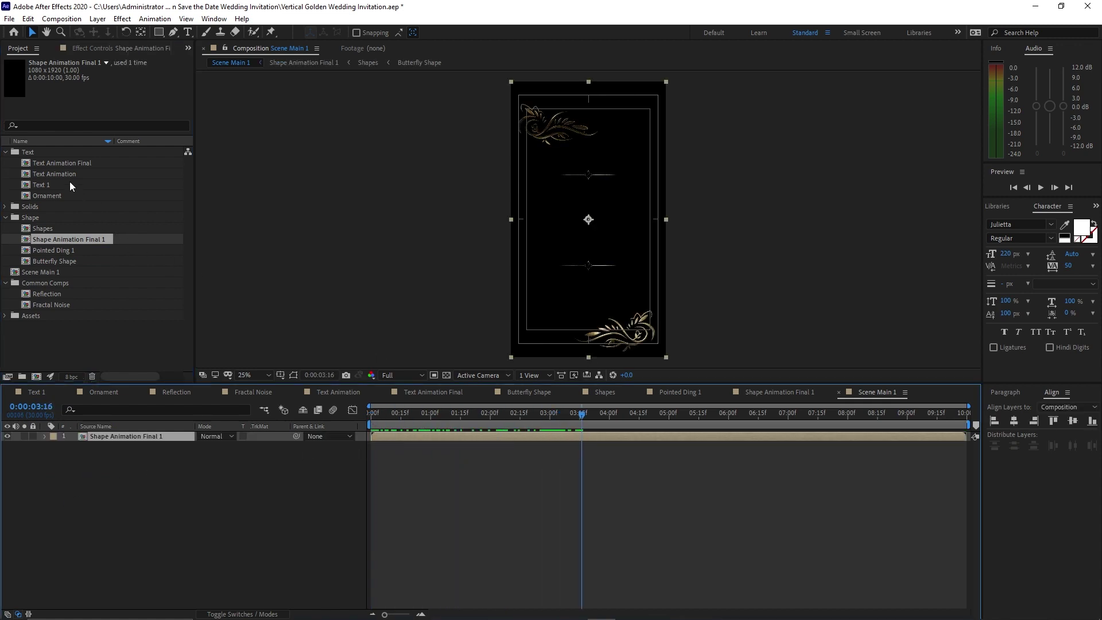
{"action": "left_click_drag", "start_coordinate": [54, 163], "coordinate": [83, 436]}
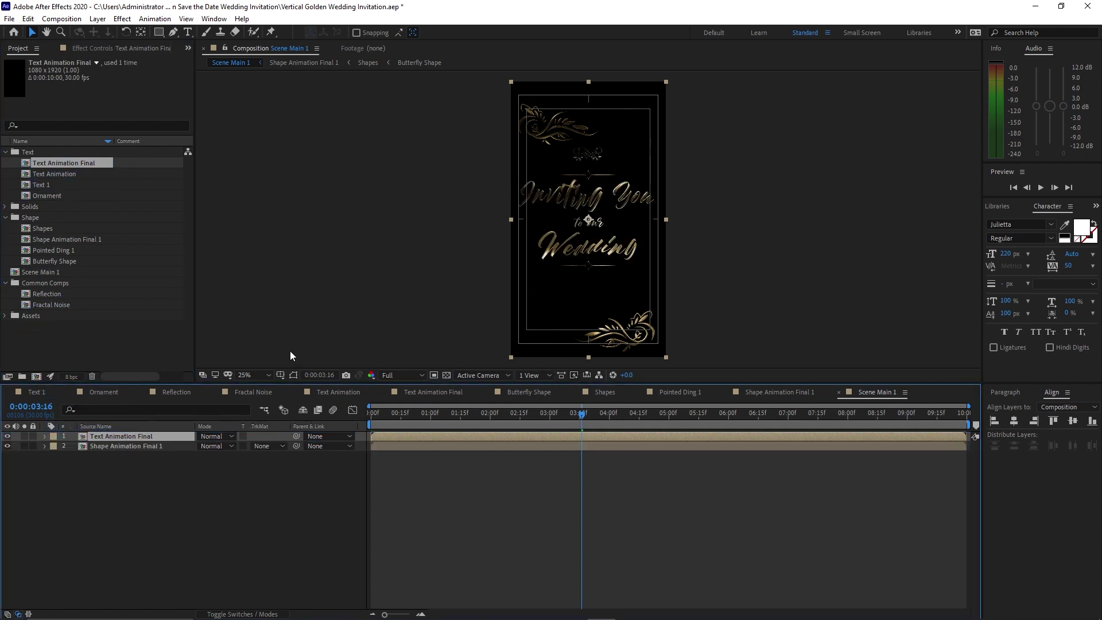
Step: Collapse the Shape, Text and Common Comps folders, and add particle 1.mov from the Footage folder as the topmost layer
{"action": "left_click", "coordinate": [6, 217]}
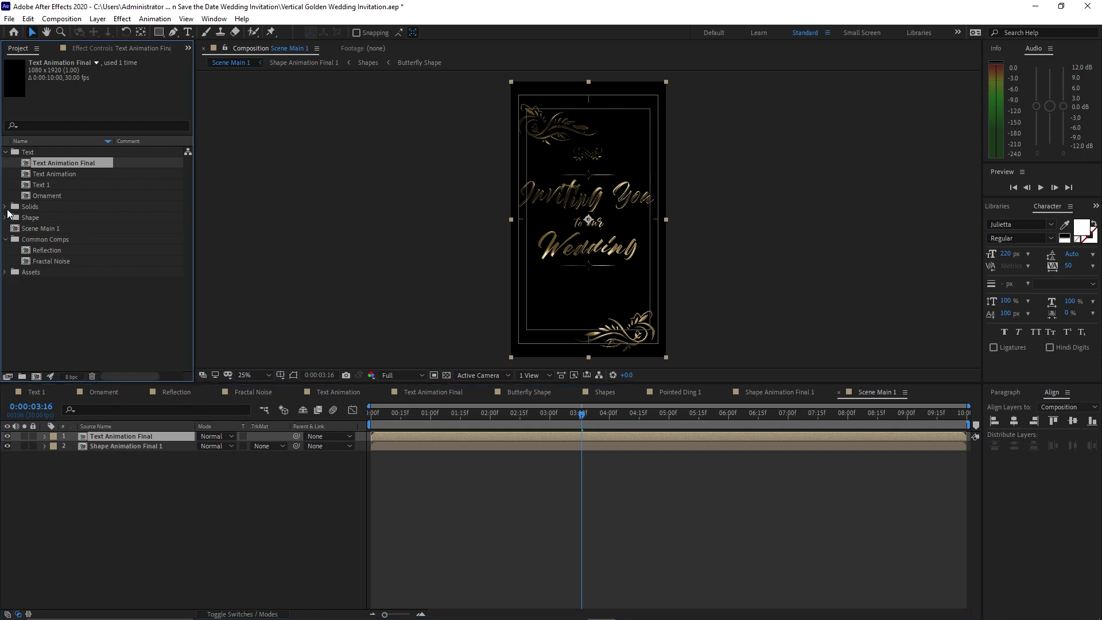
{"action": "left_click", "coordinate": [5, 152]}
{"action": "left_click", "coordinate": [5, 195]}
{"action": "left_click", "coordinate": [49, 239]}
{"action": "left_click", "coordinate": [5, 206]}
{"action": "left_click", "coordinate": [16, 238]}
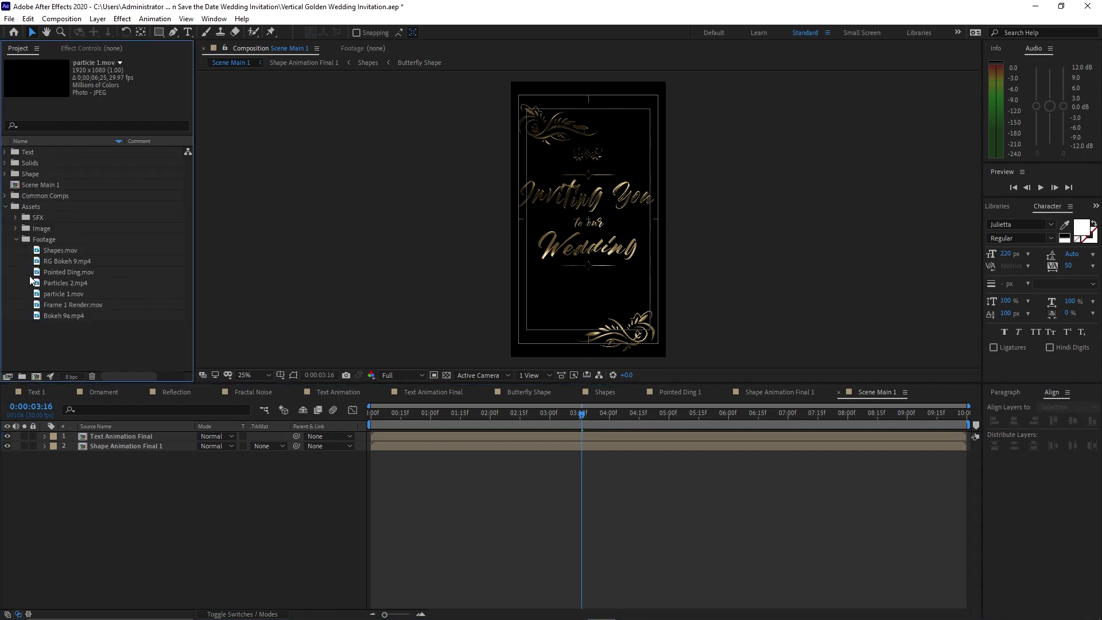
{"action": "left_click_drag", "start_coordinate": [60, 292], "coordinate": [99, 431]}
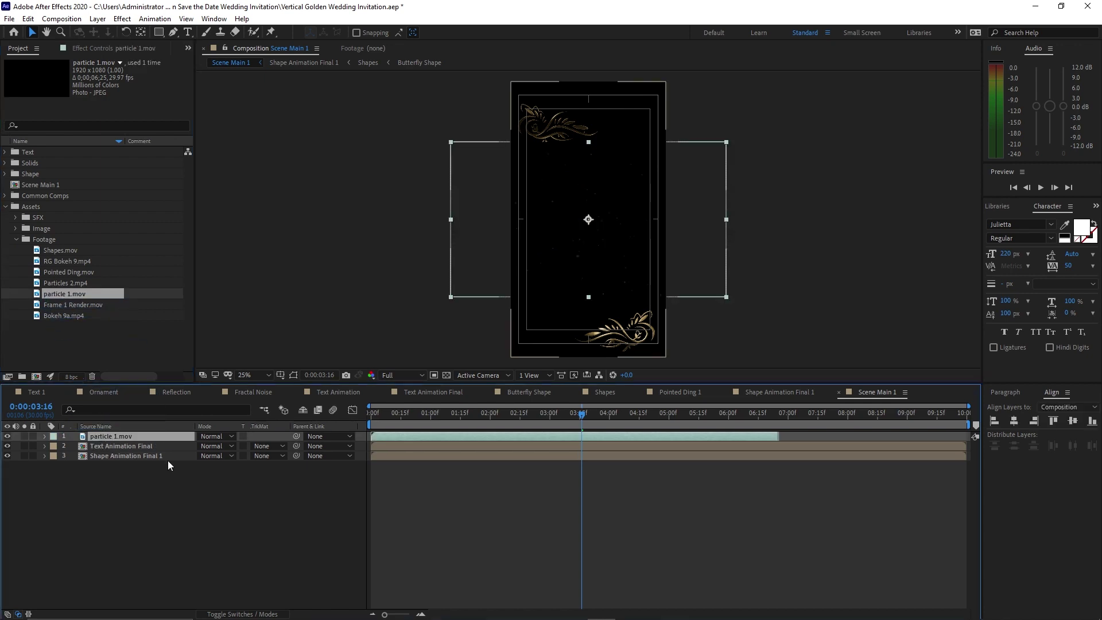
Step: Enable time remapping on particle 1.mov and extend the layer and its last time remap keyframe to the composition's end
{"action": "right_click", "coordinate": [163, 436]}
{"action": "mouse_move", "coordinate": [201, 173]}
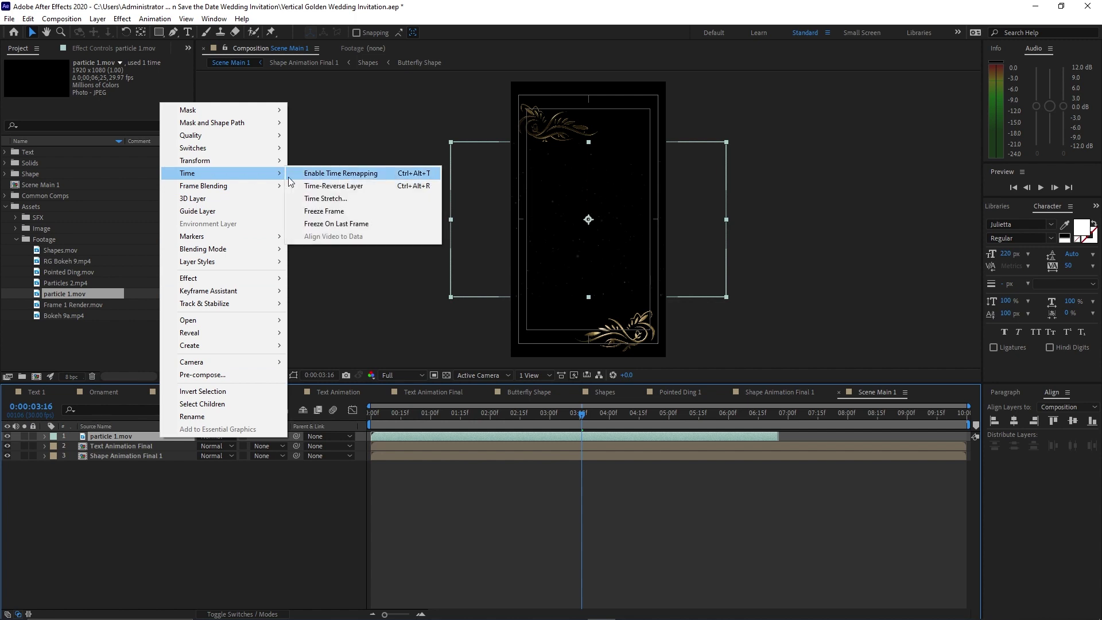
{"action": "left_click", "coordinate": [322, 173]}
{"action": "left_click_drag", "start_coordinate": [780, 433], "coordinate": [965, 441]}
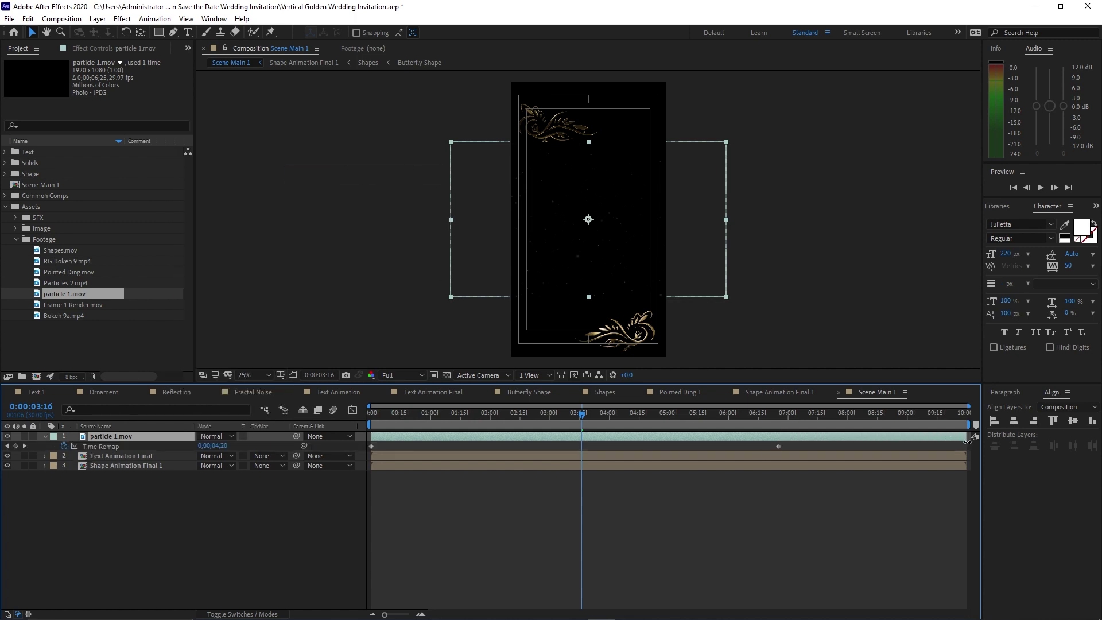
{"action": "left_click_drag", "start_coordinate": [778, 446], "coordinate": [967, 456]}
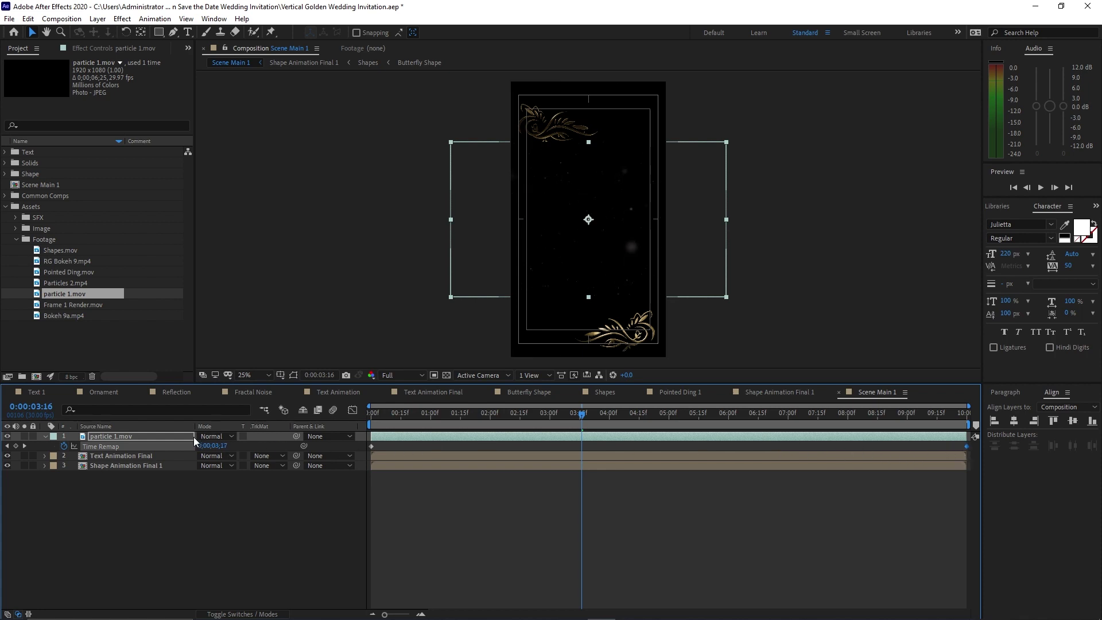
Step: Rotate the particle 1.mov layer by 90°, then deselect it and collapse its properties
{"action": "key", "text": "r"}
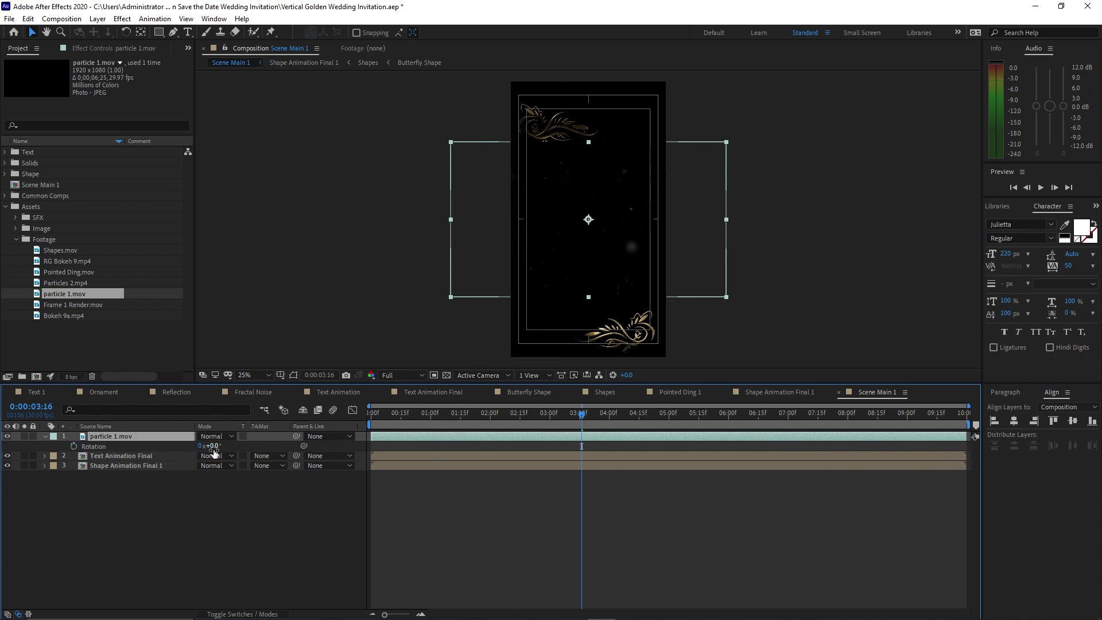
{"action": "left_click", "coordinate": [212, 447]}
{"action": "type", "text": "90"}
{"action": "left_click", "coordinate": [173, 586]}
{"action": "left_click", "coordinate": [45, 437]}
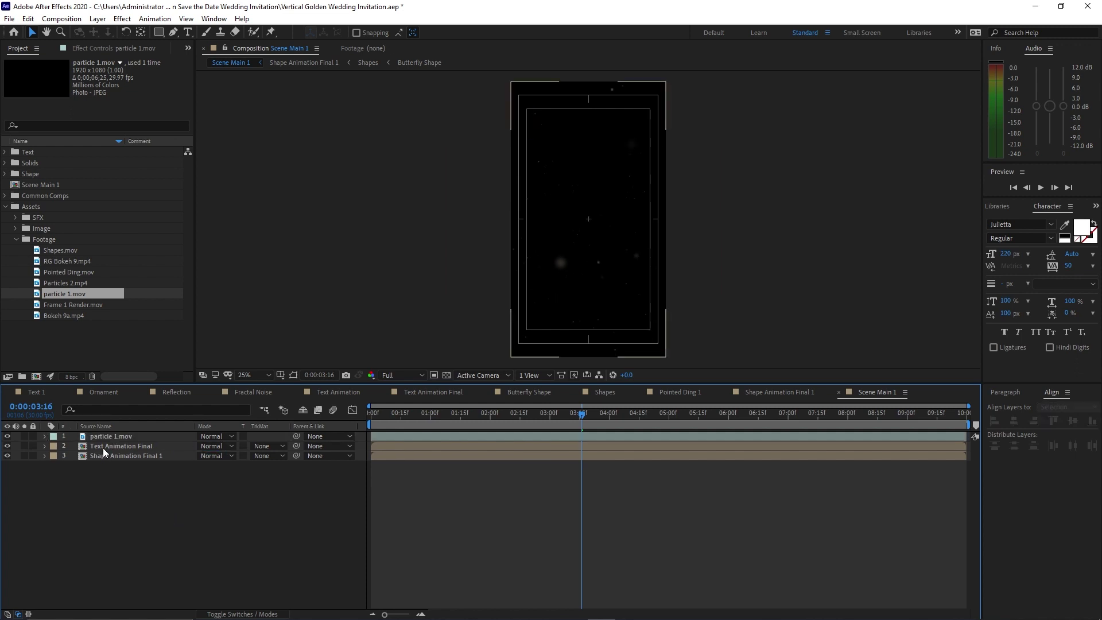
Step: Pre-compose particle 1.mov as "particle 1." with all attributes moved into the new composition, and set its blending mode to Add
{"action": "left_click", "coordinate": [112, 437]}
{"action": "right_click", "coordinate": [113, 437]}
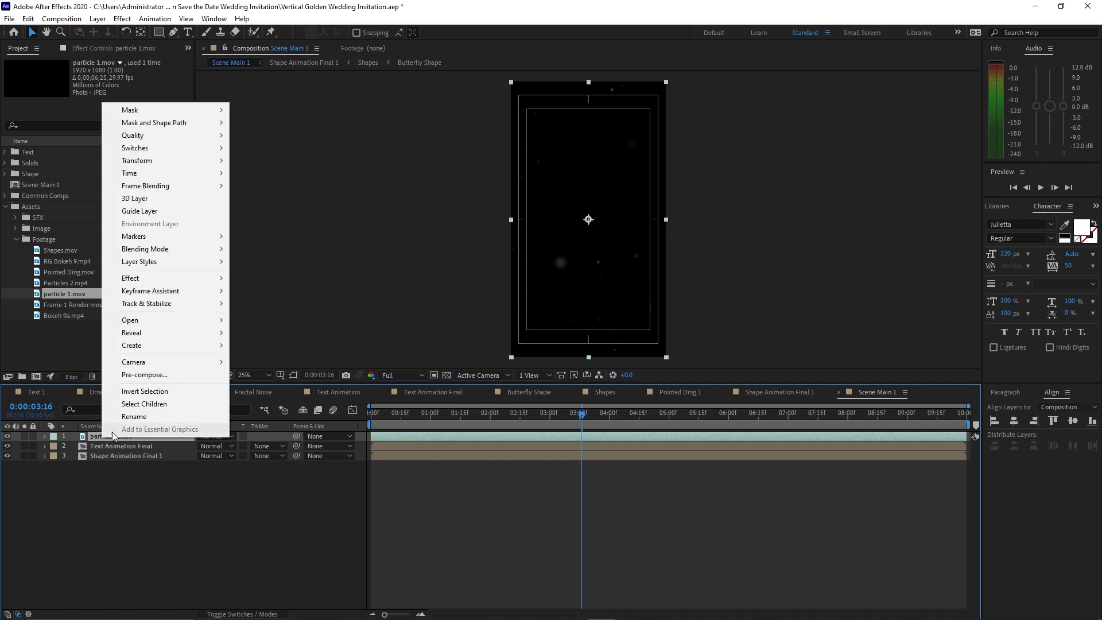
{"action": "left_click", "coordinate": [144, 374]}
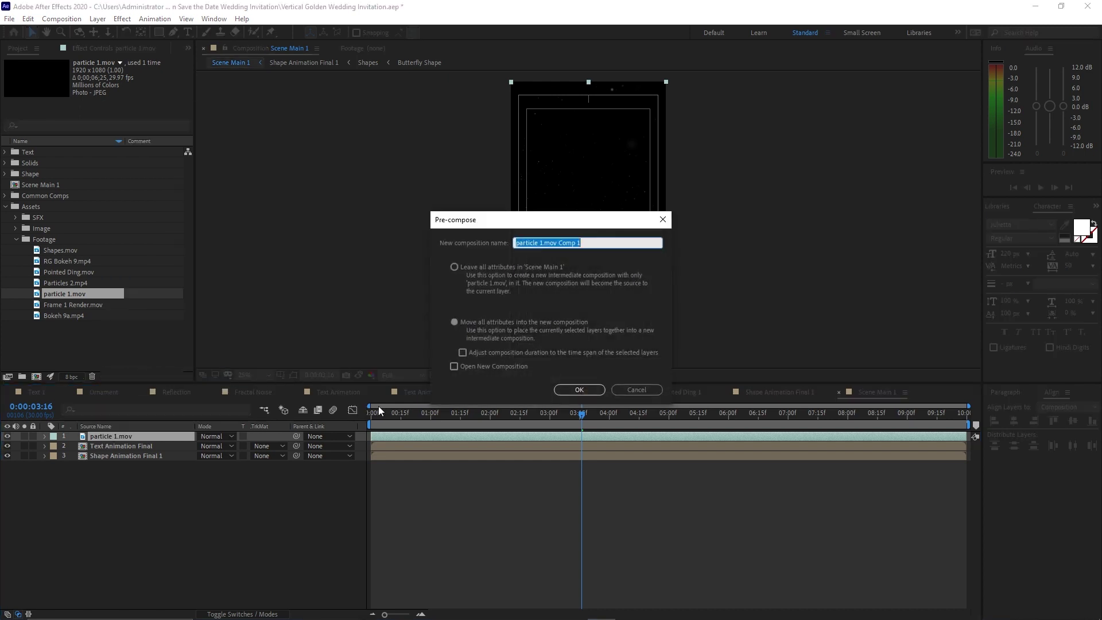
{"action": "left_click", "coordinate": [544, 241]}
{"action": "left_click", "coordinate": [596, 242], "text": "shift"}
{"action": "key", "text": "BackSpace"}
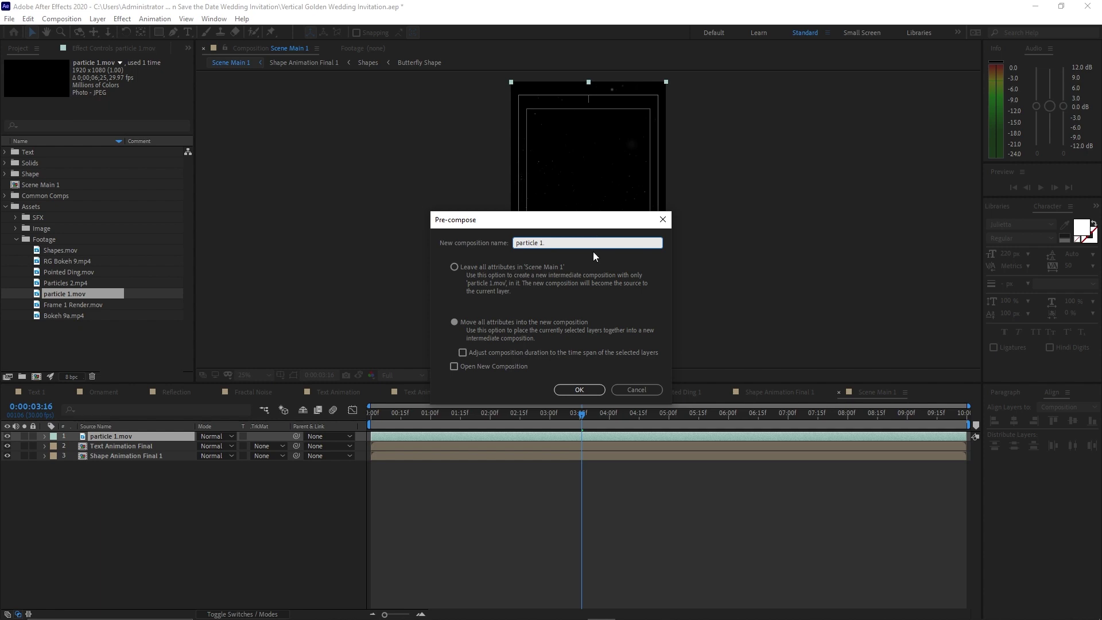
{"action": "left_click", "coordinate": [455, 322]}
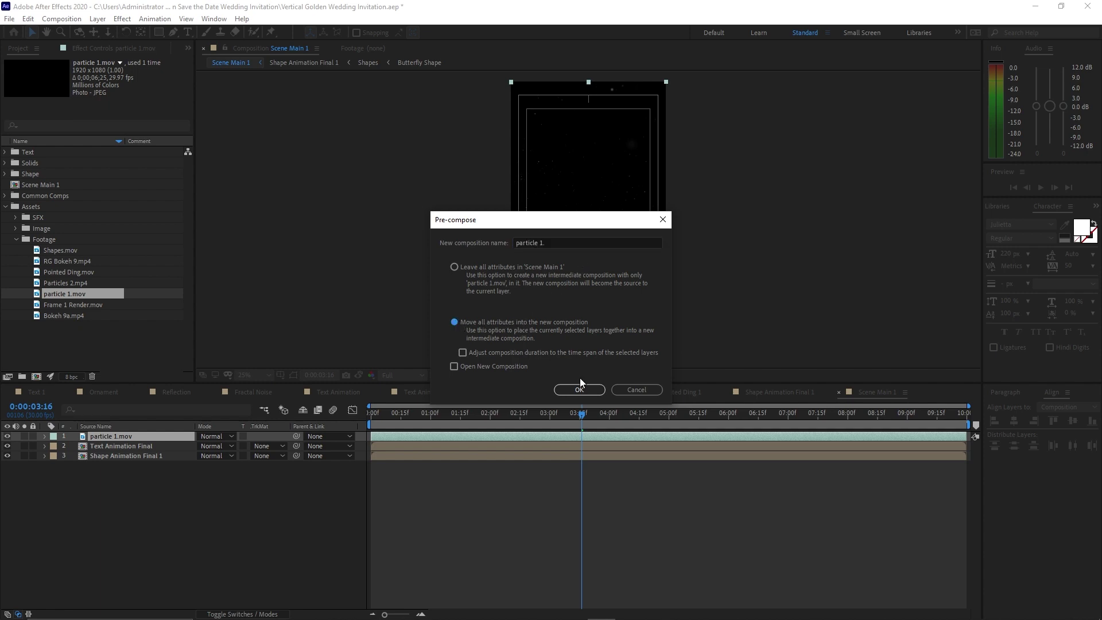
{"action": "left_click", "coordinate": [579, 389]}
{"action": "left_click", "coordinate": [230, 441]}
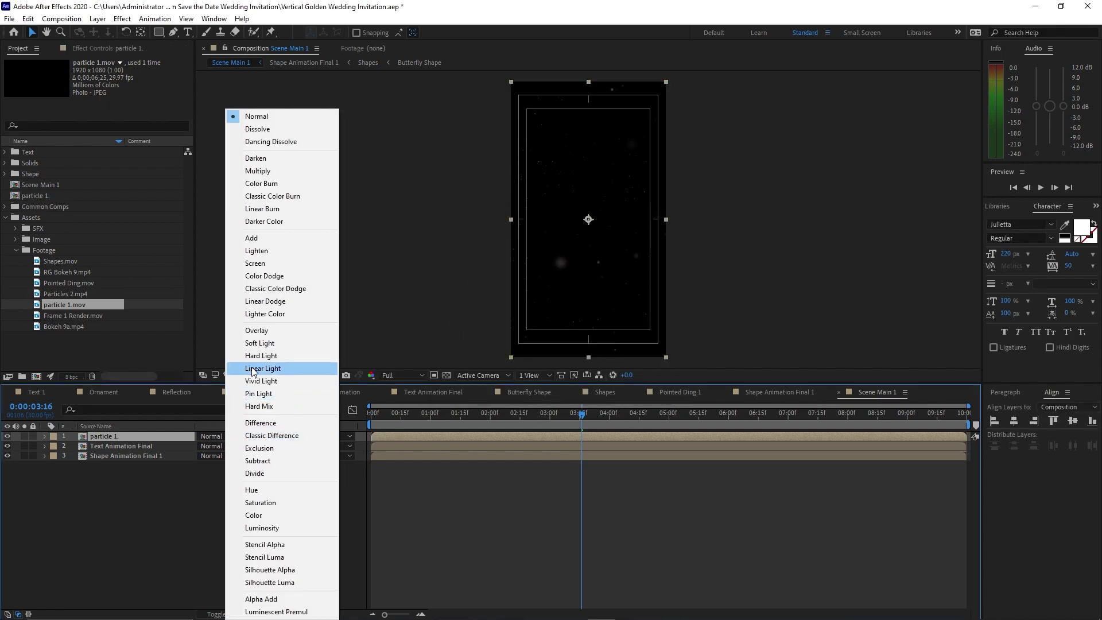
{"action": "left_click", "coordinate": [253, 240]}
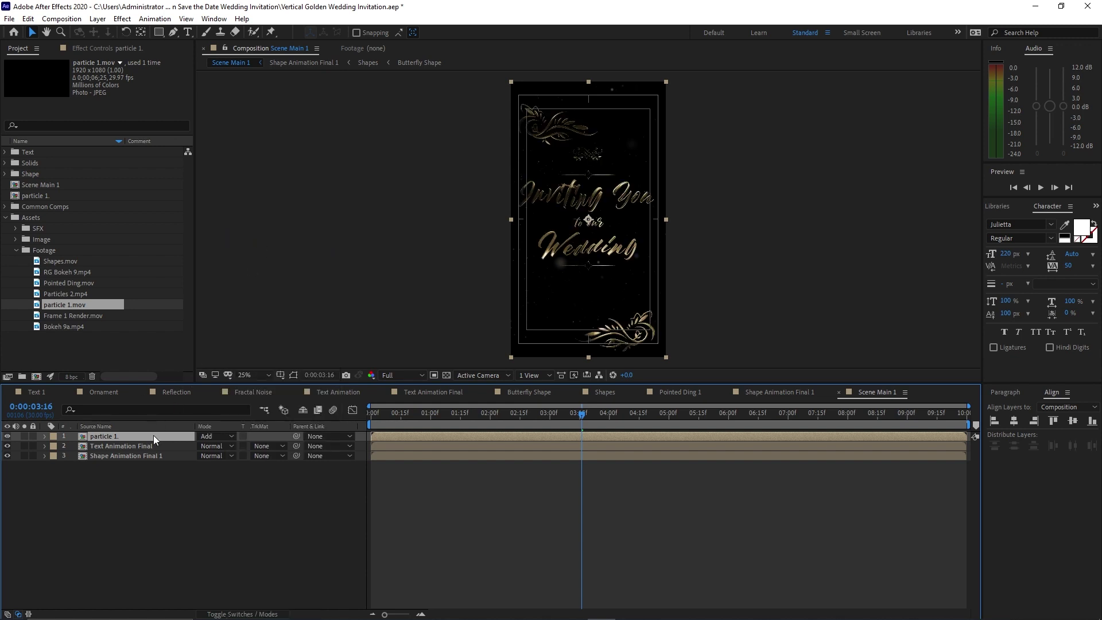
Step: Apply the Tritone effect to the particle 1. layer and preview Scene Main 1 from the start
{"action": "key", "text": "F3"}
{"action": "left_click", "coordinate": [123, 18]}
{"action": "mouse_move", "coordinate": [182, 150]}
{"action": "left_click", "coordinate": [298, 555]}
{"action": "left_click_drag", "start_coordinate": [382, 415], "coordinate": [370, 417]}
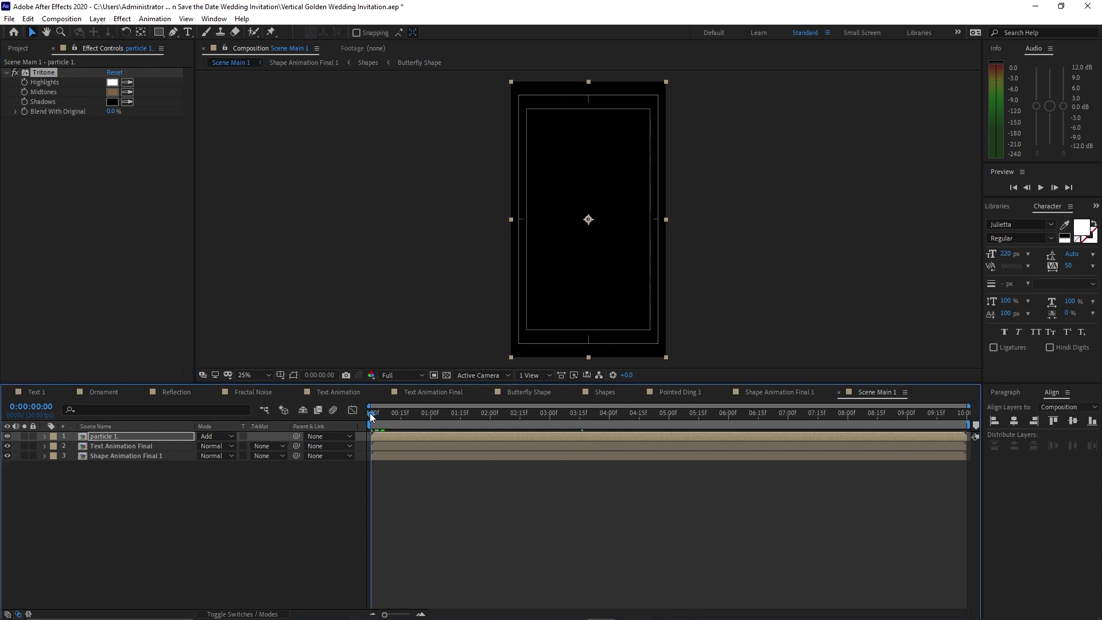
{"action": "left_click", "coordinate": [1042, 187]}
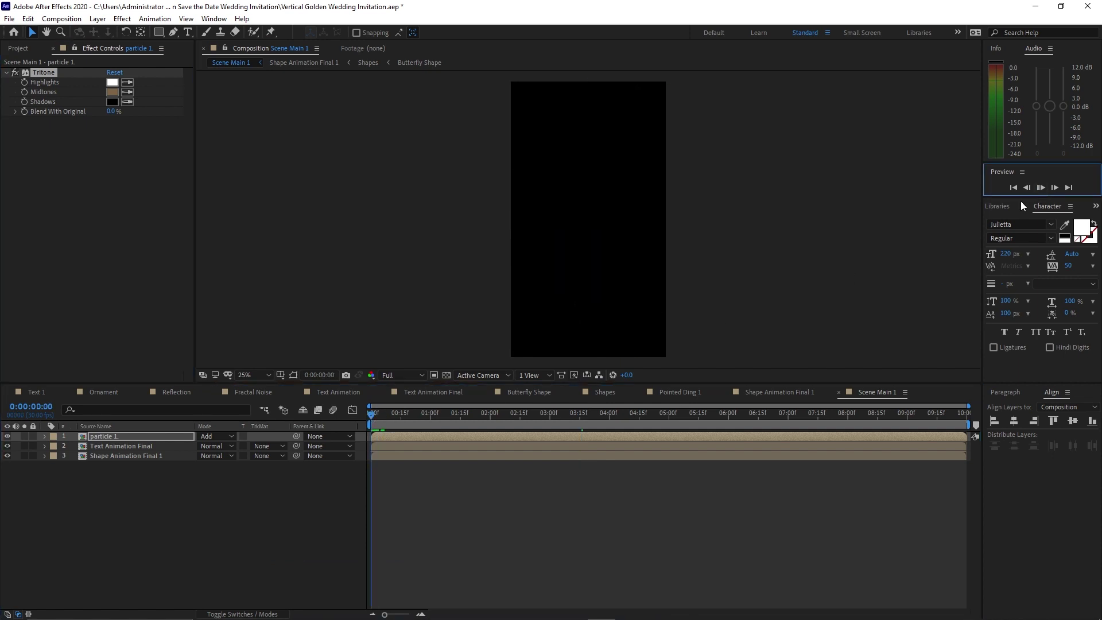